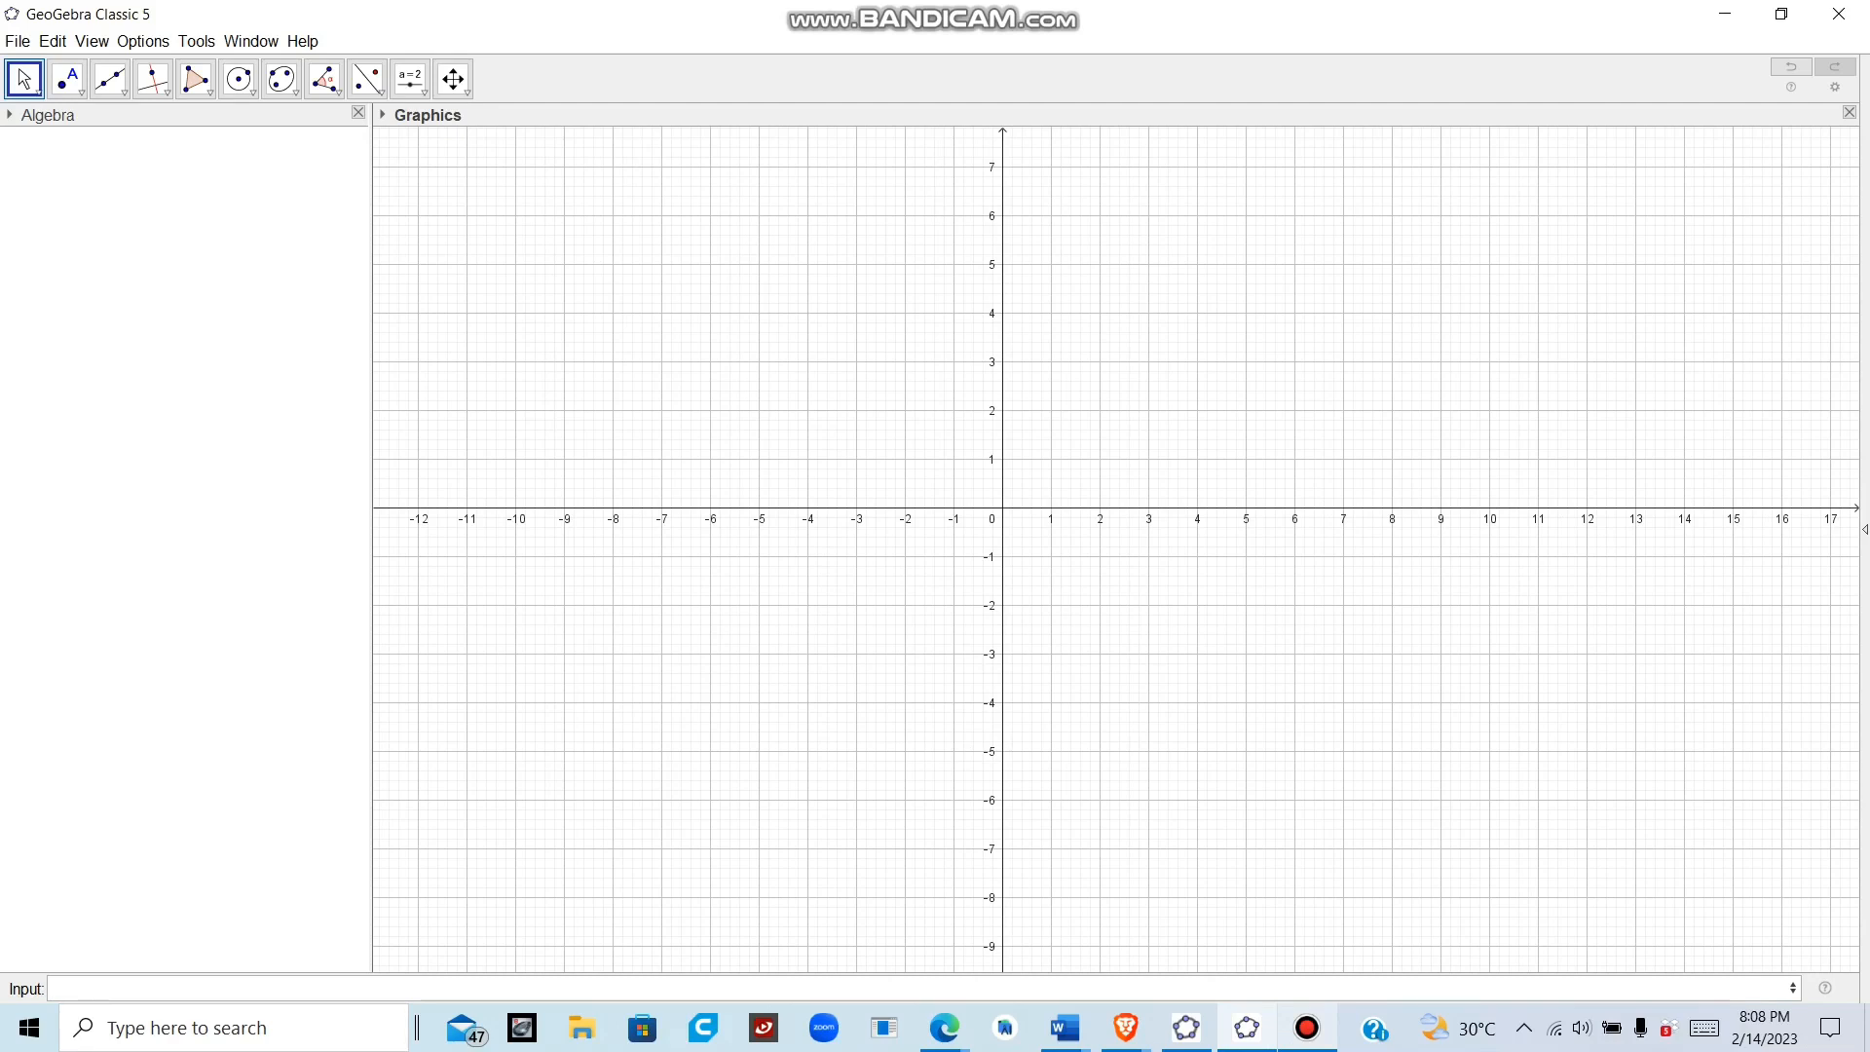
# Define the cubic function f(x)=-0.25(x-1)(x+1)(x+3)
pyautogui.click(906, 989)
pyautogui.write('f(x)=-0.')
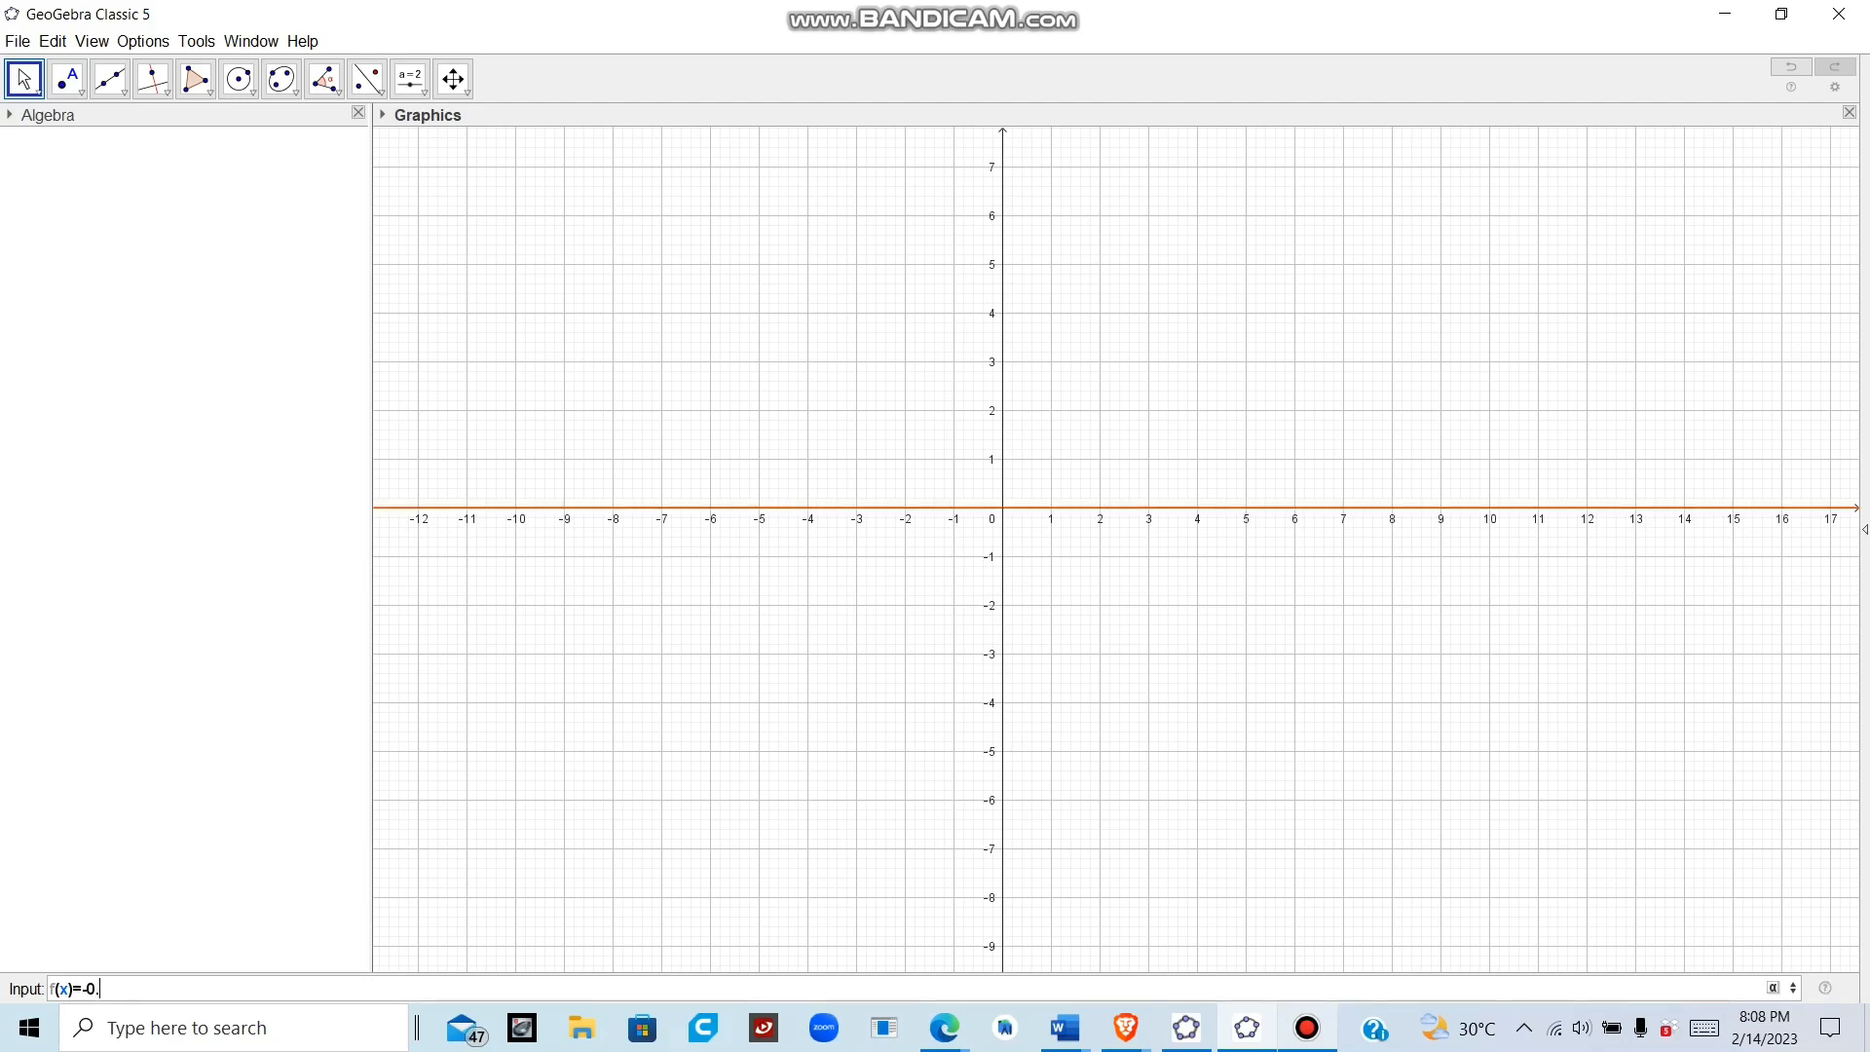
pyautogui.write('25')
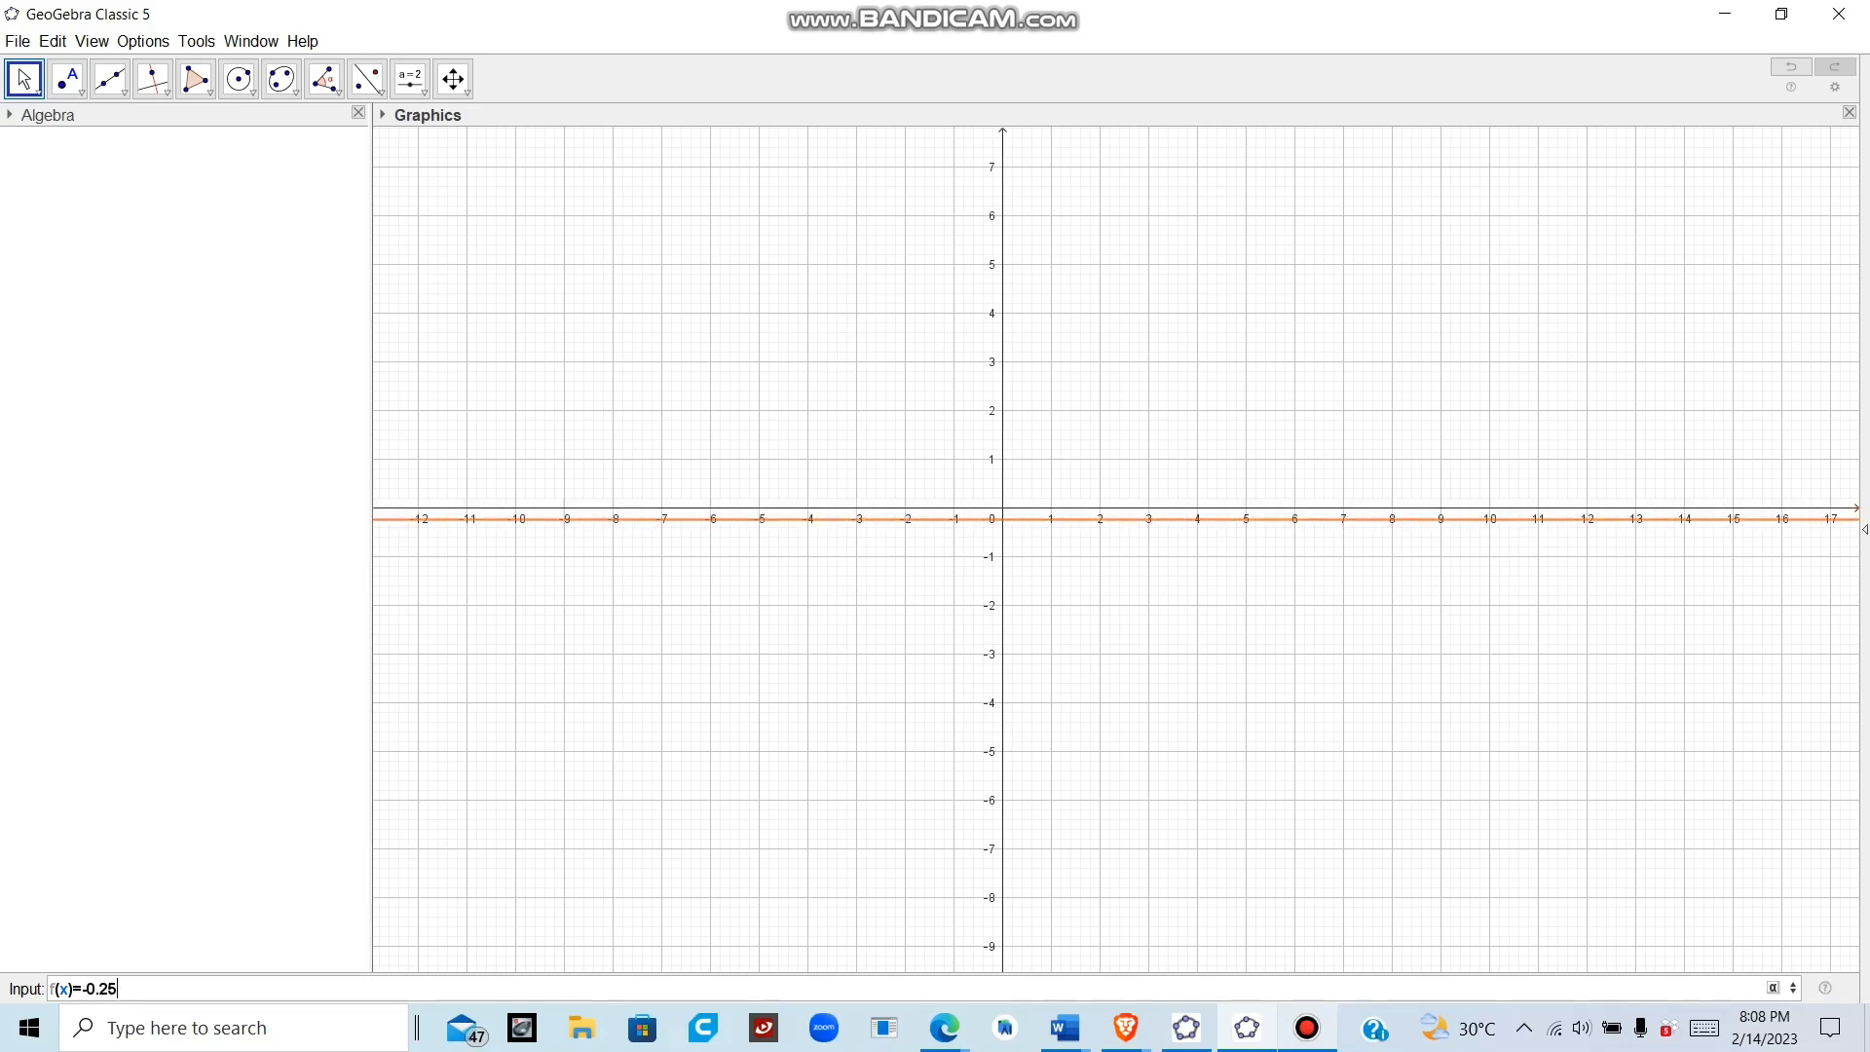
pyautogui.write('(x-1)')
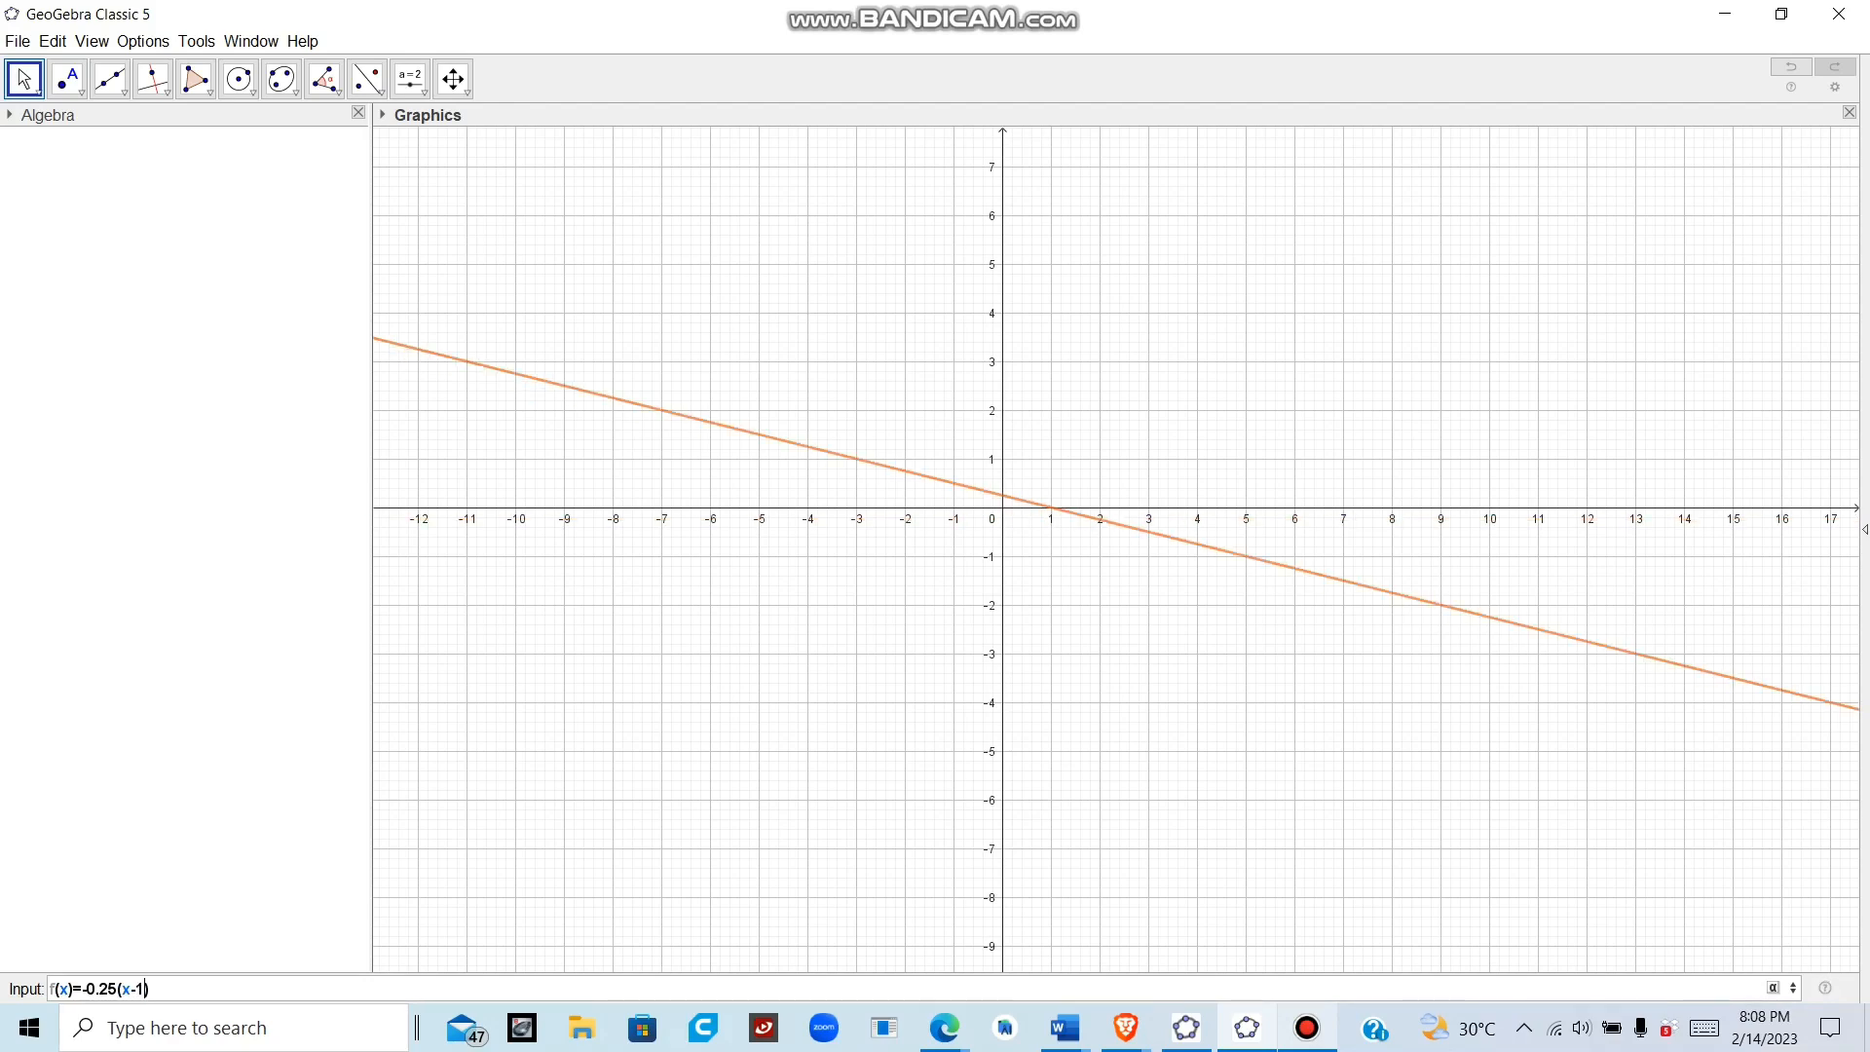
pyautogui.write('(x')
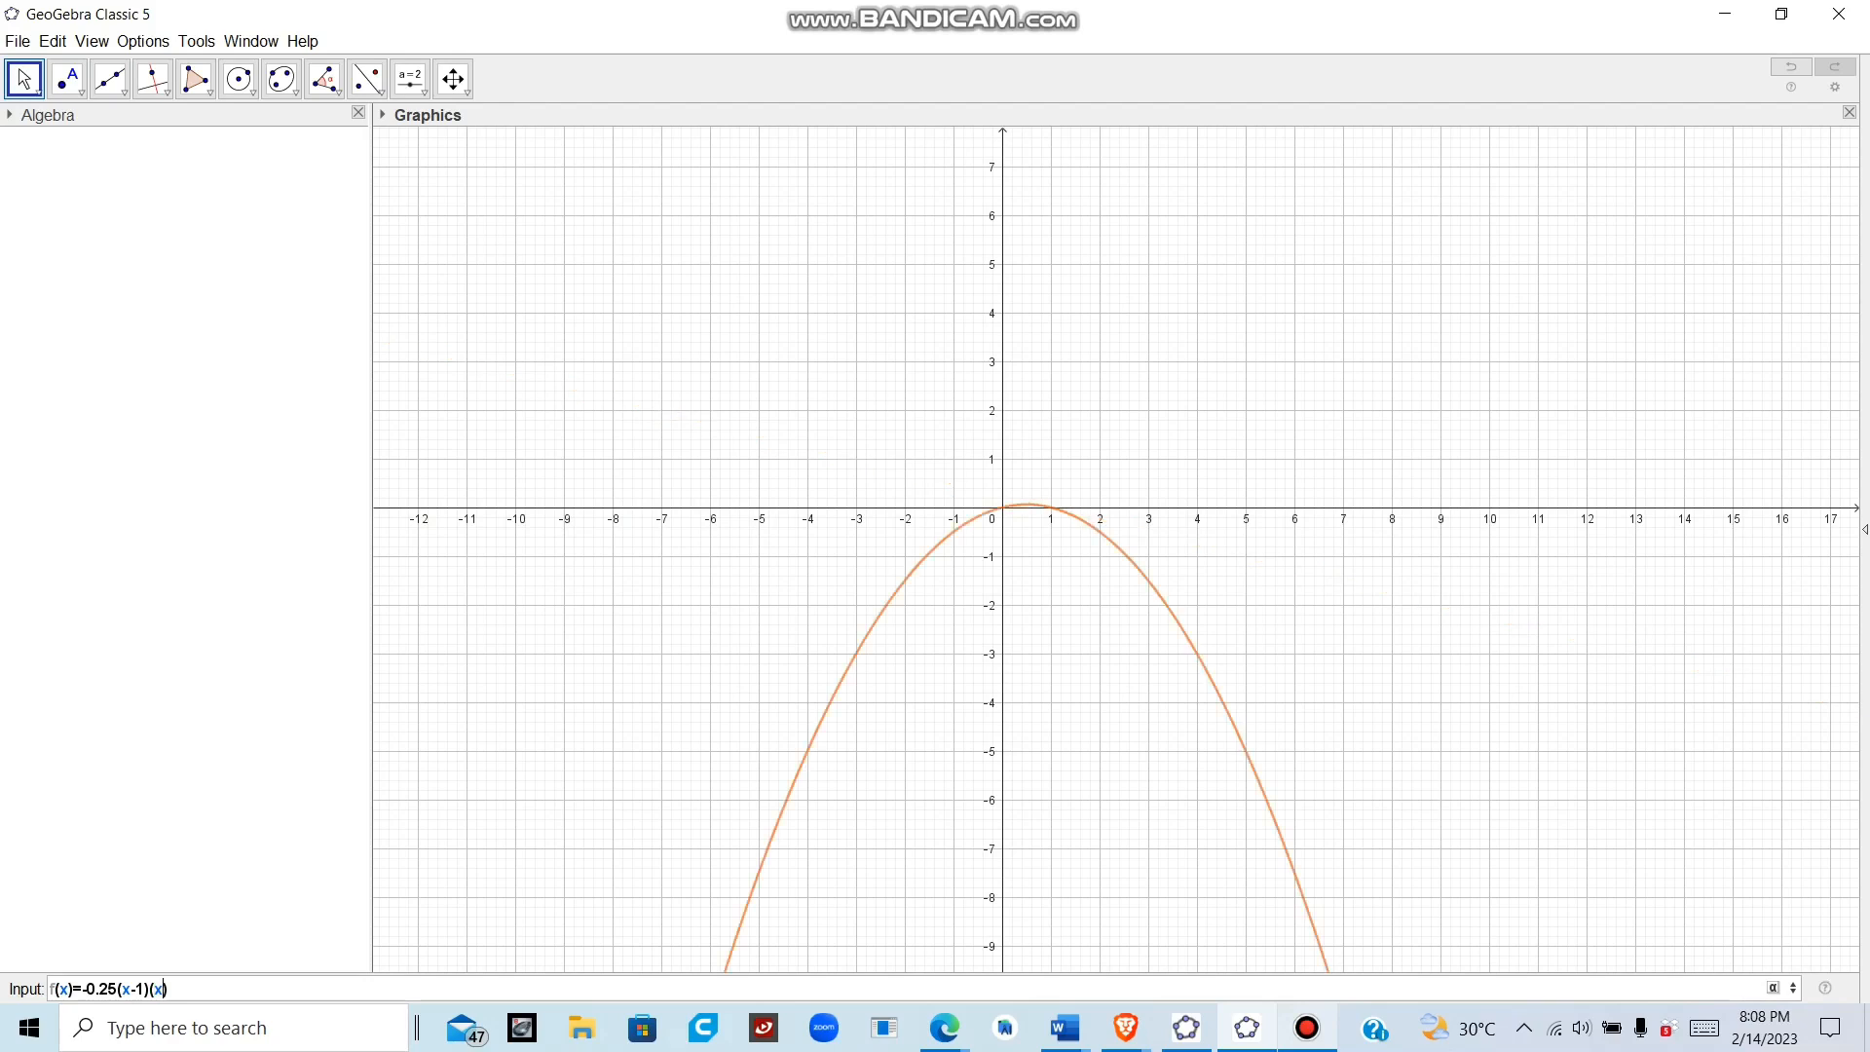
pyautogui.write('+1)(')
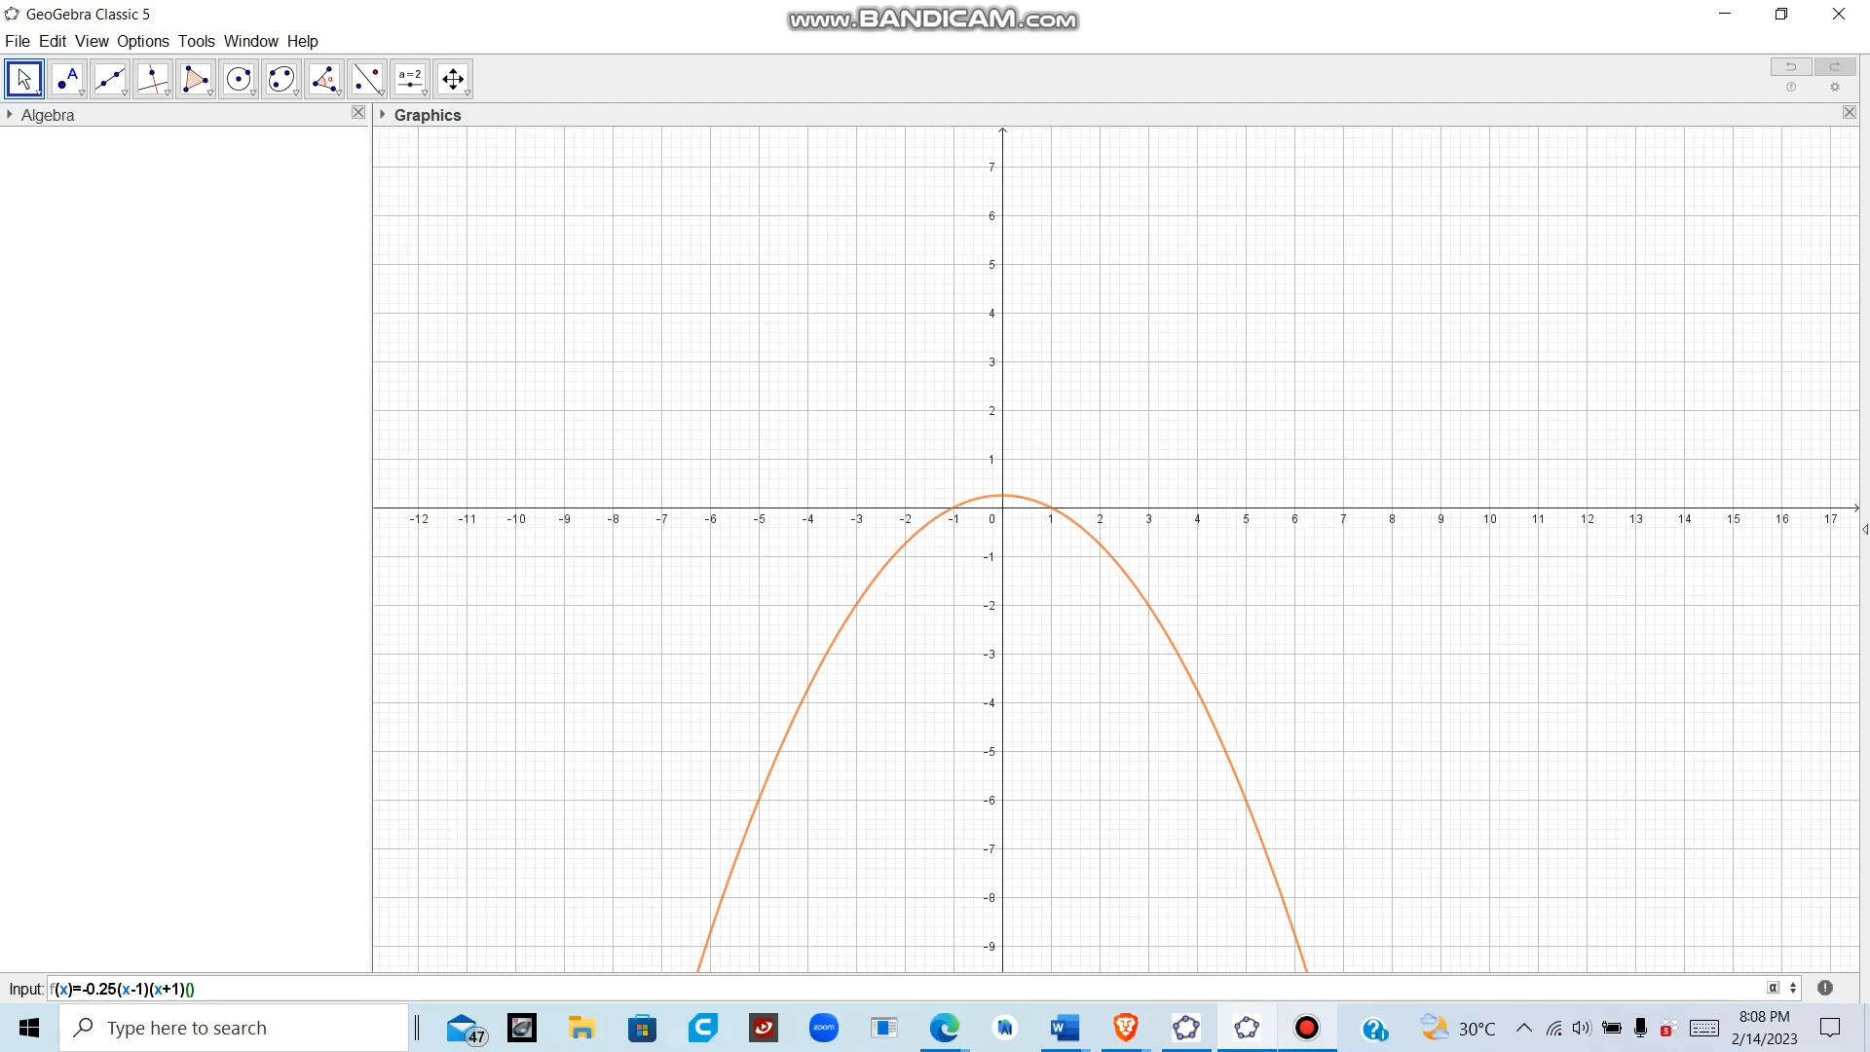
pyautogui.write('x+3')
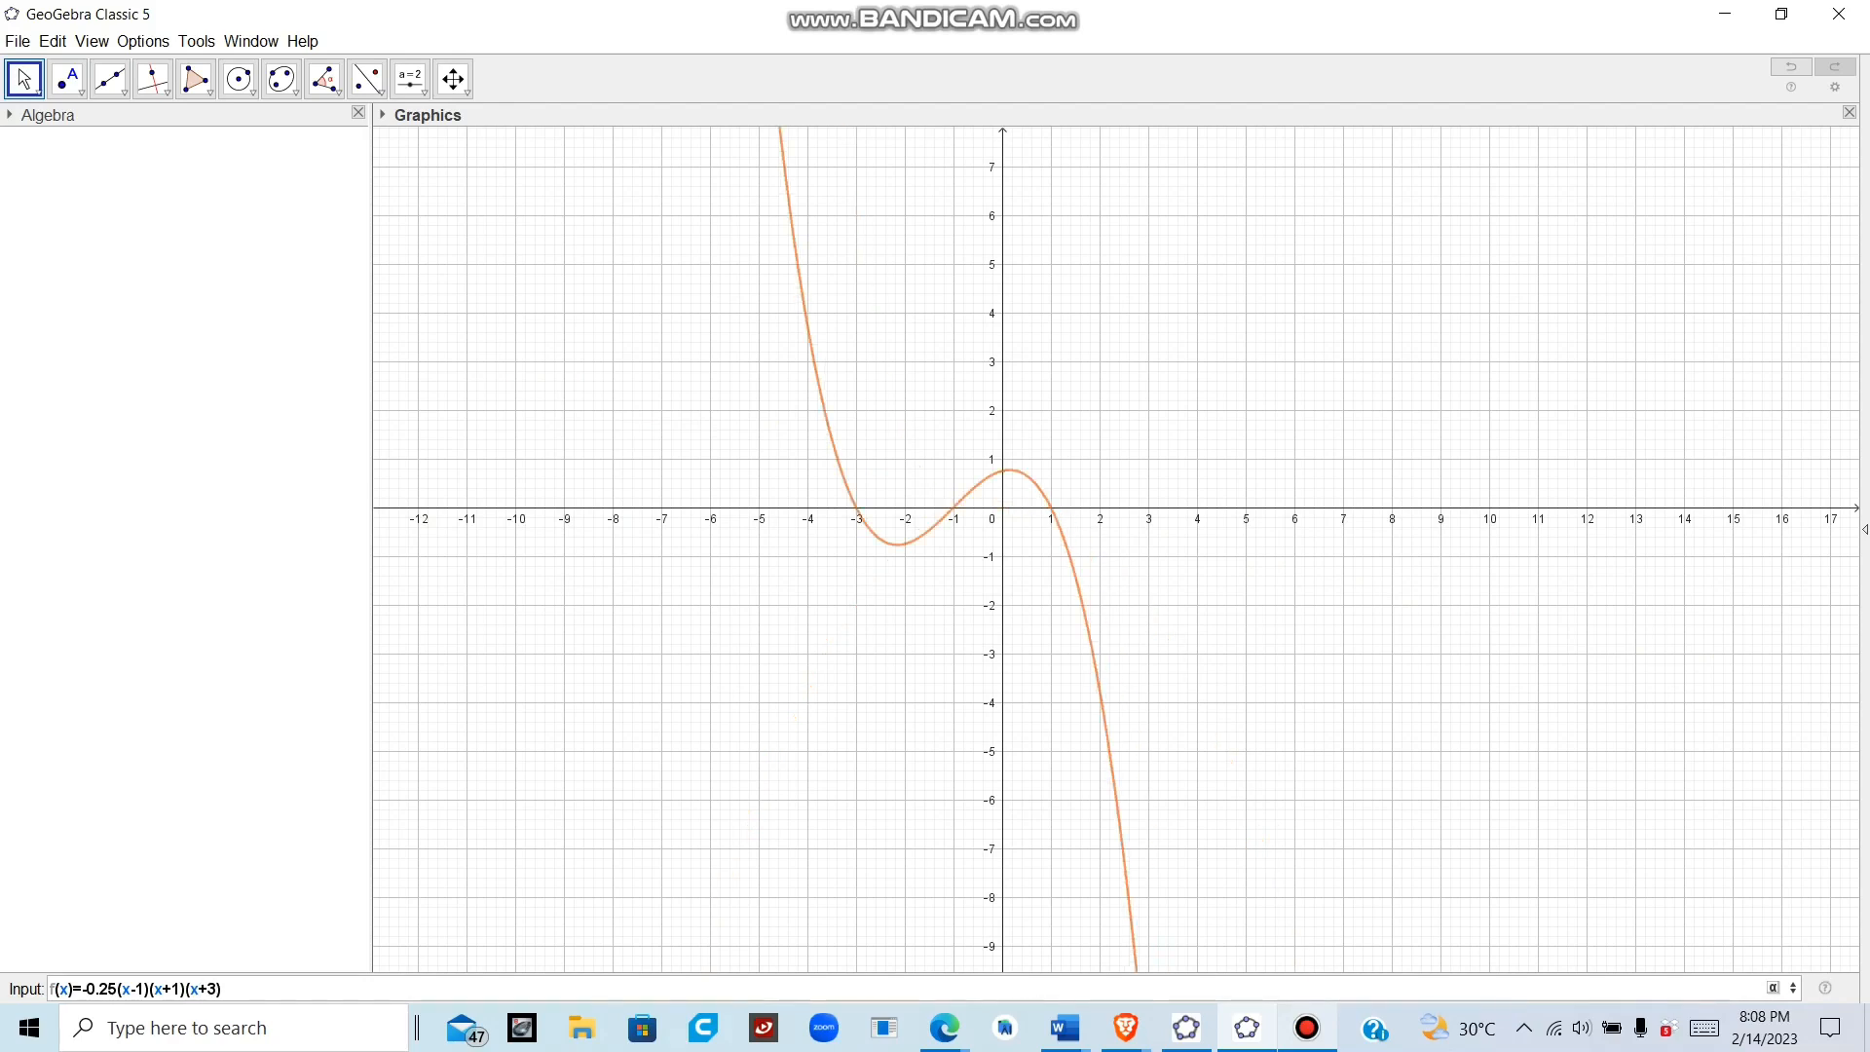
pyautogui.press('Return')
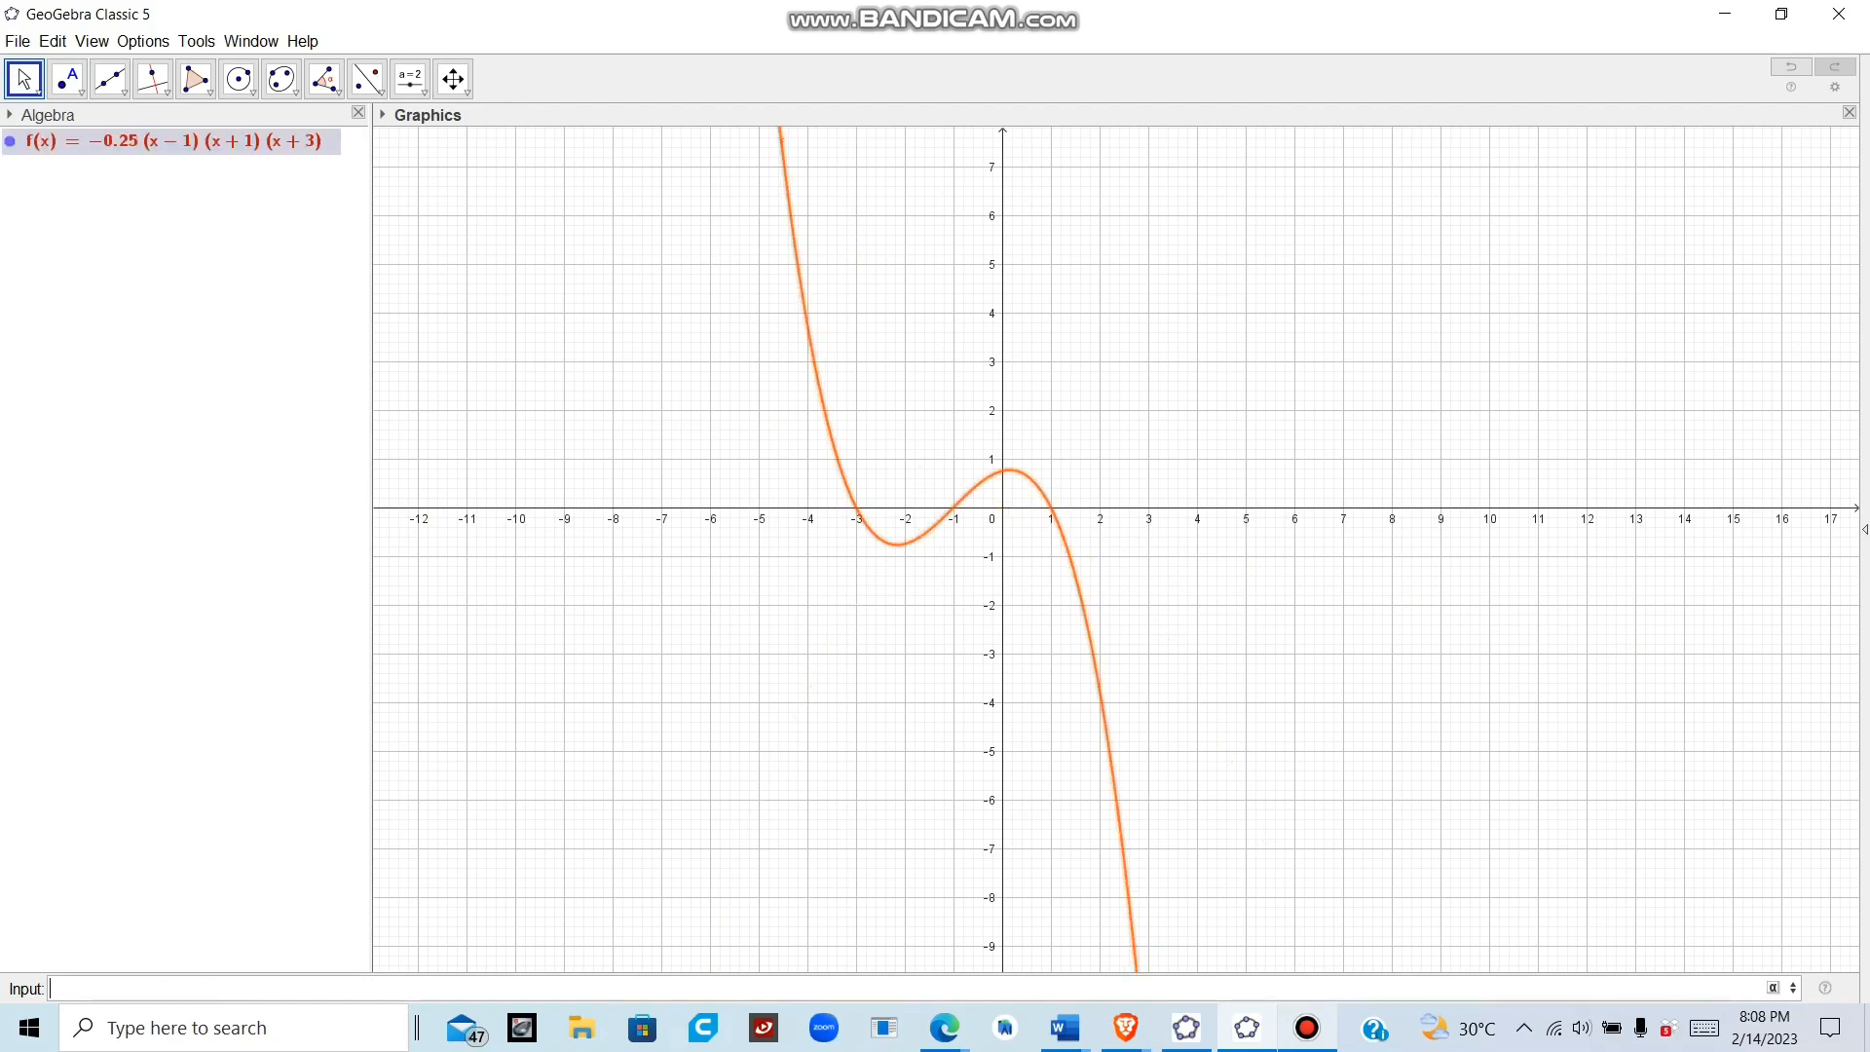
# Add a number slider named a to the left of the curve, ranging from -5 to 5 with increment 0.1
pyautogui.moveTo(1208, 624); pyautogui.dragTo(1261, 645)
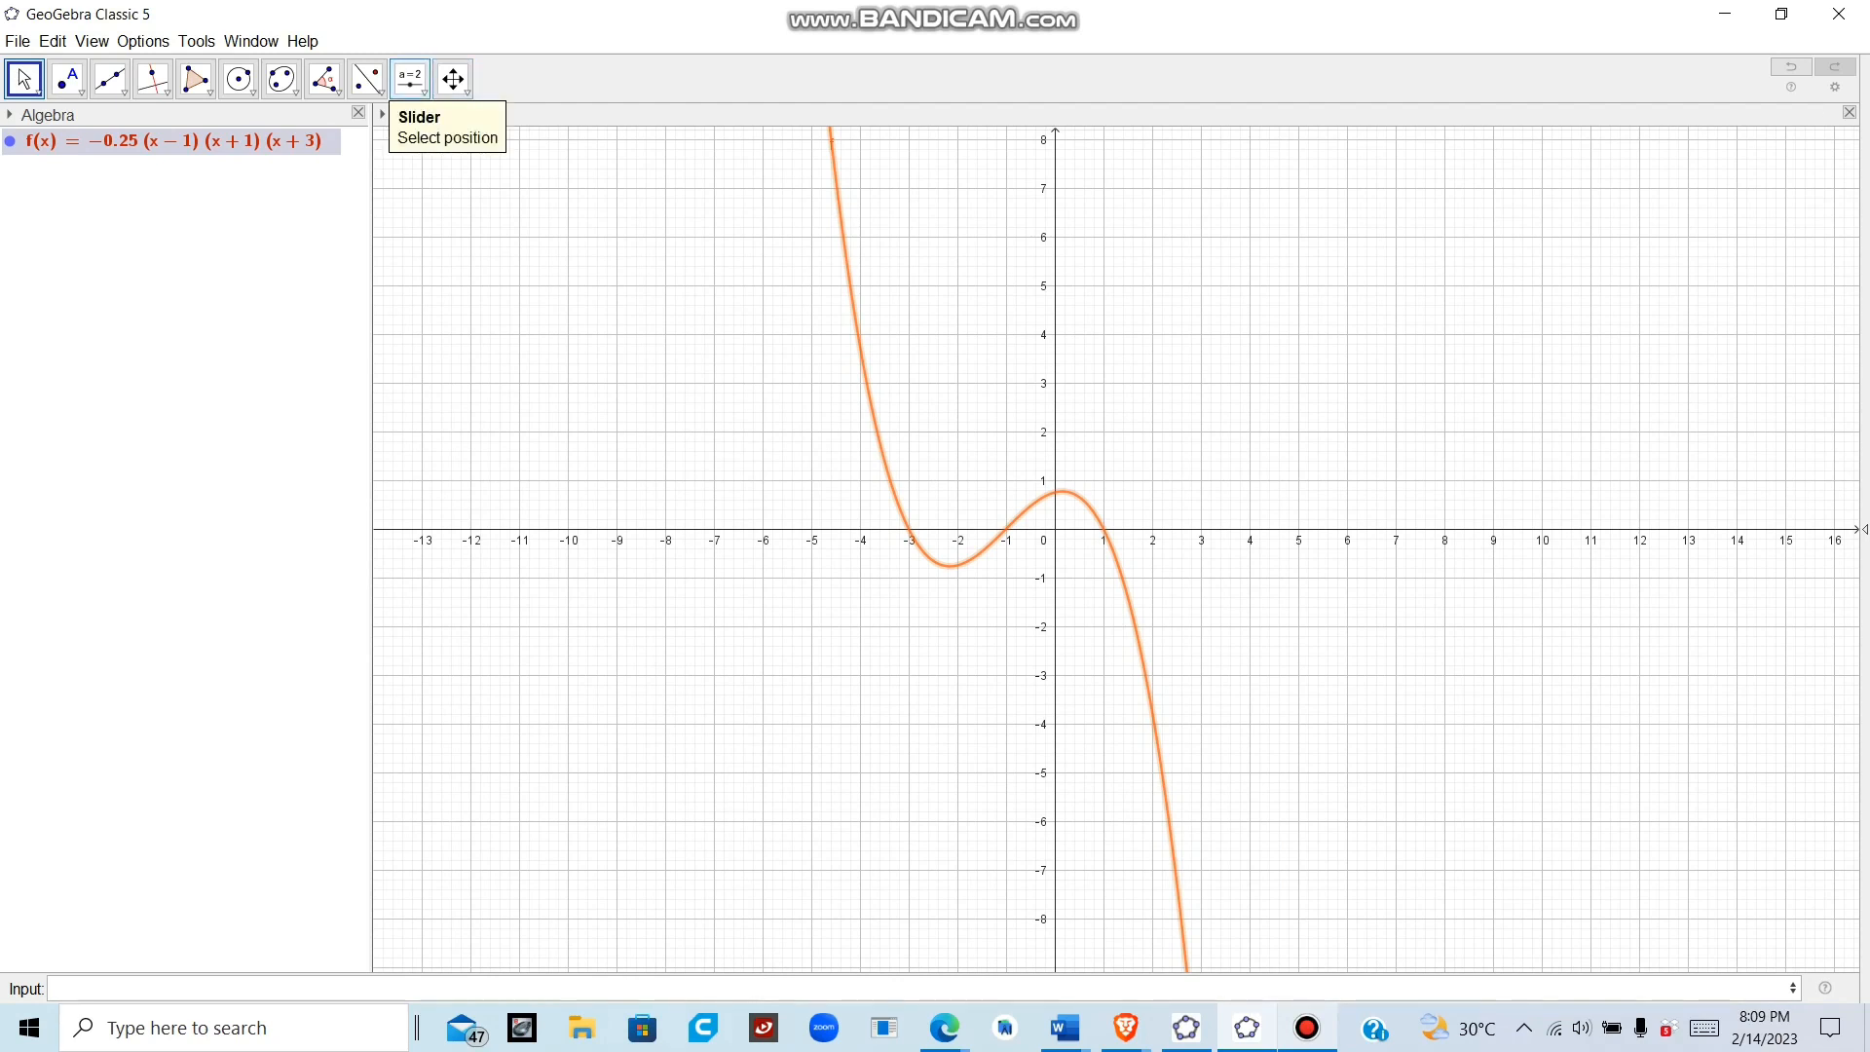
pyautogui.click(410, 80)
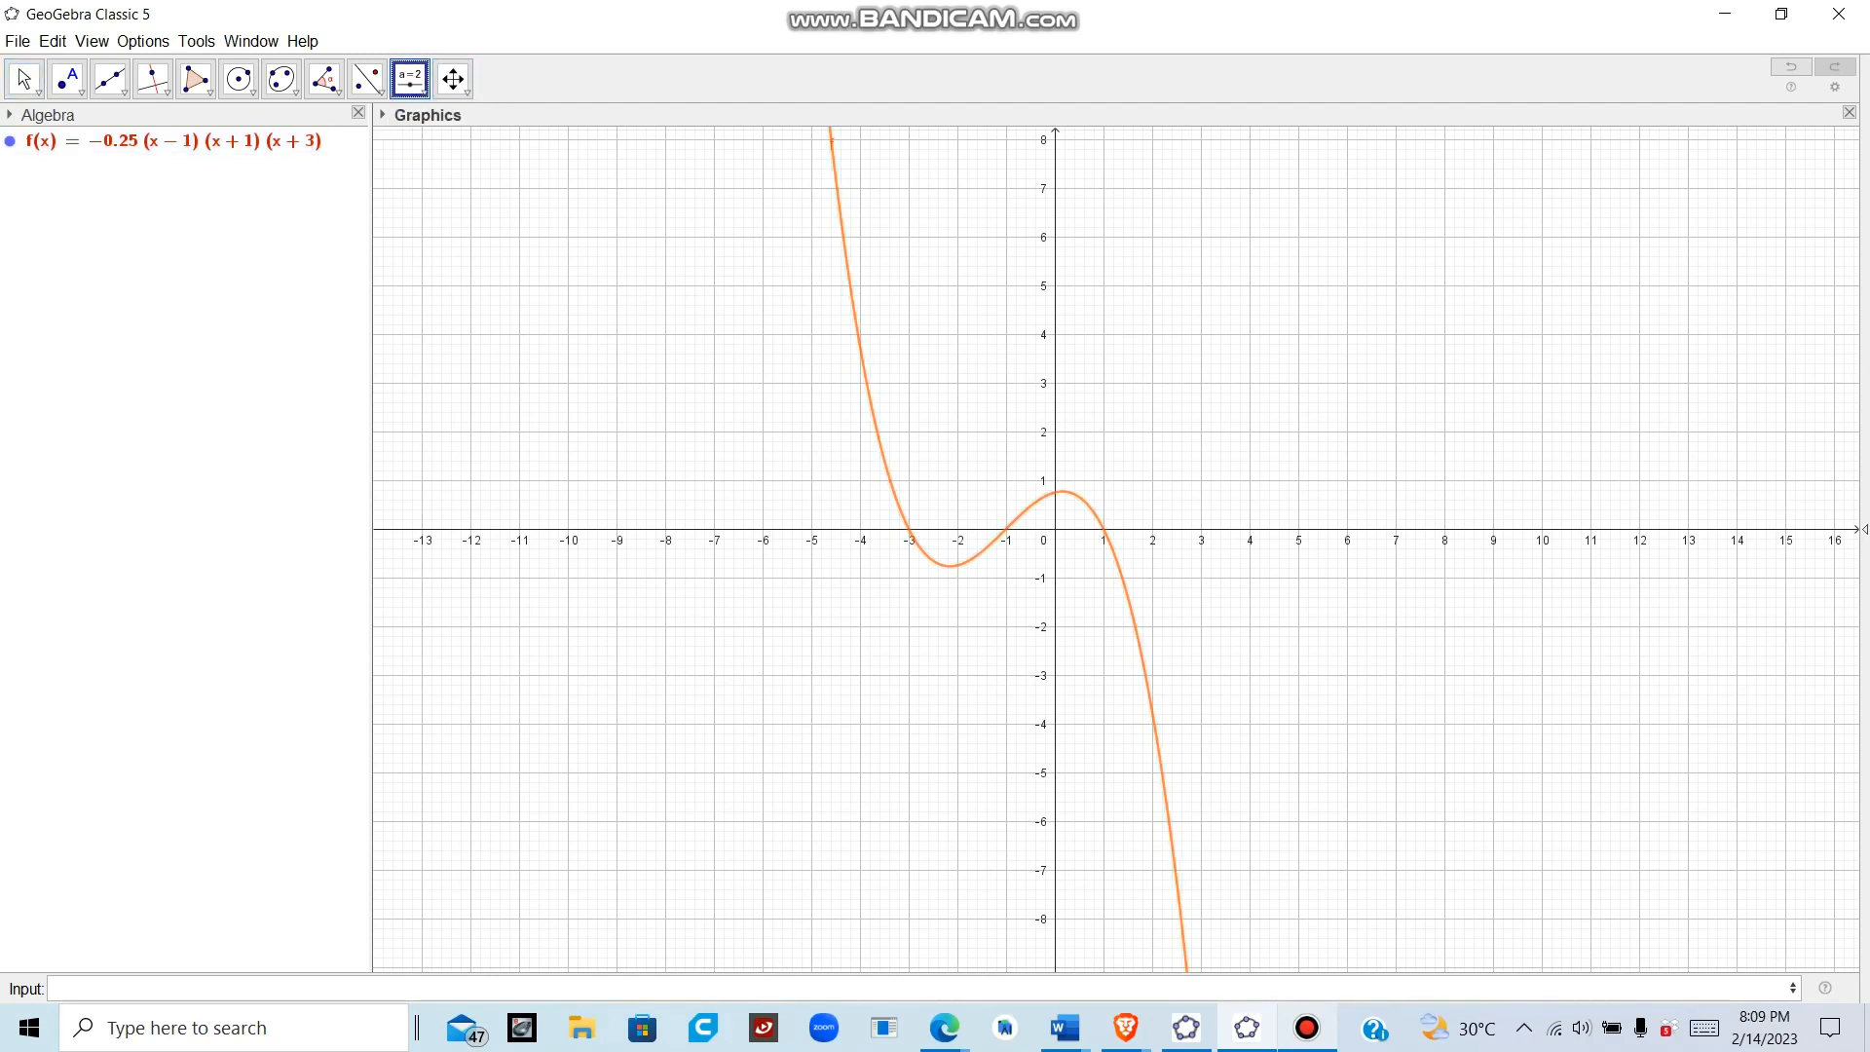
pyautogui.click(424, 93)
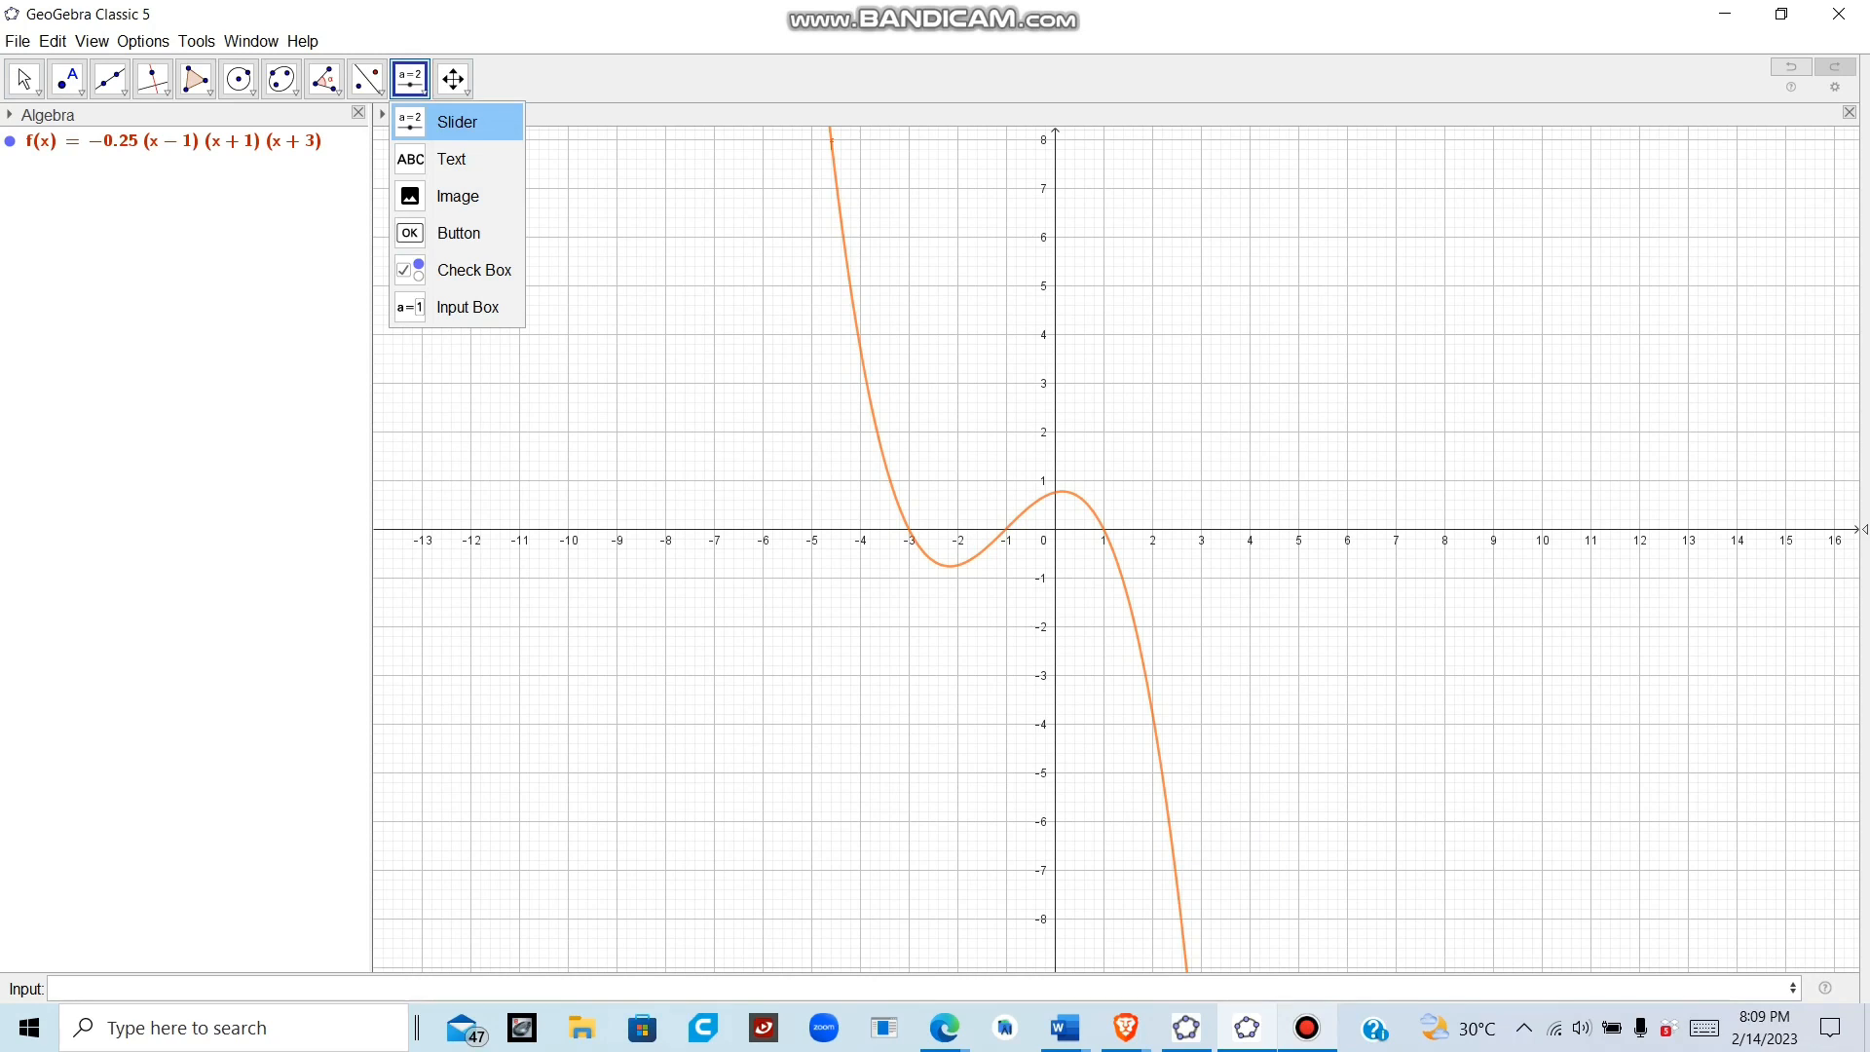
pyautogui.click(457, 122)
pyautogui.click(594, 239)
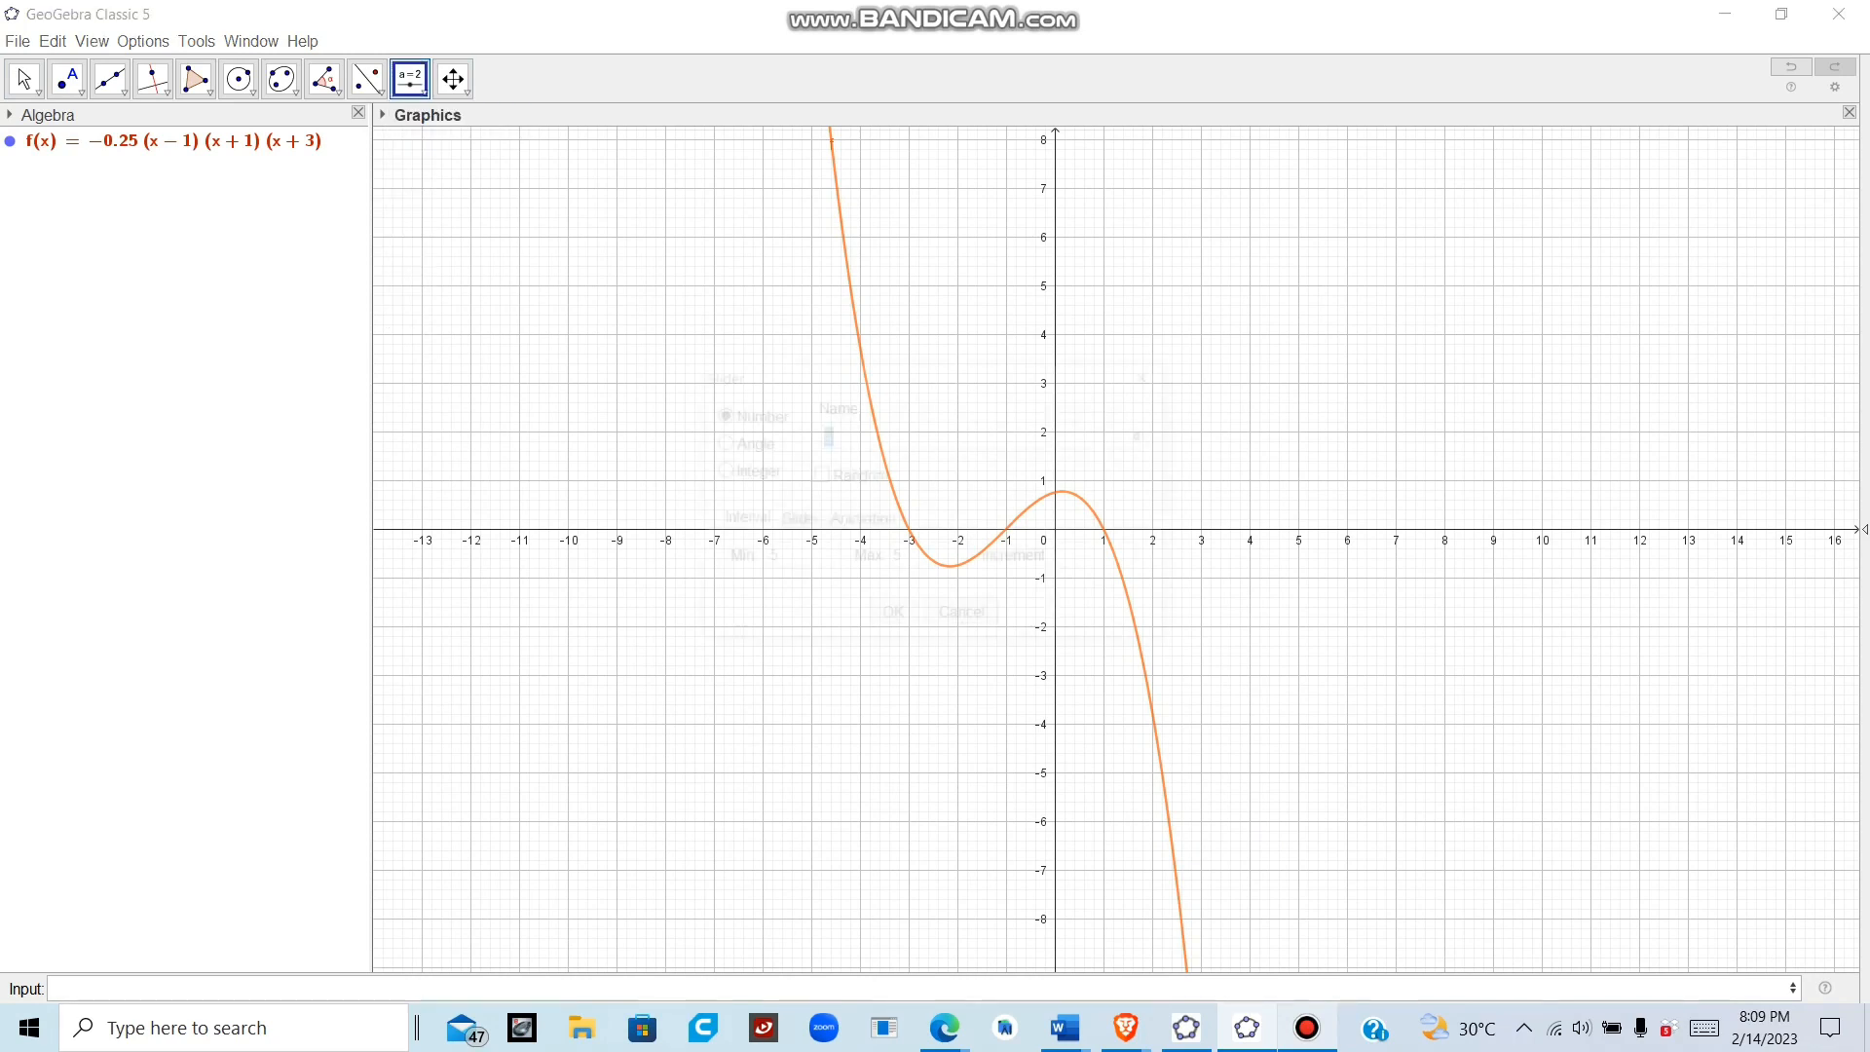
pyautogui.click(877, 436)
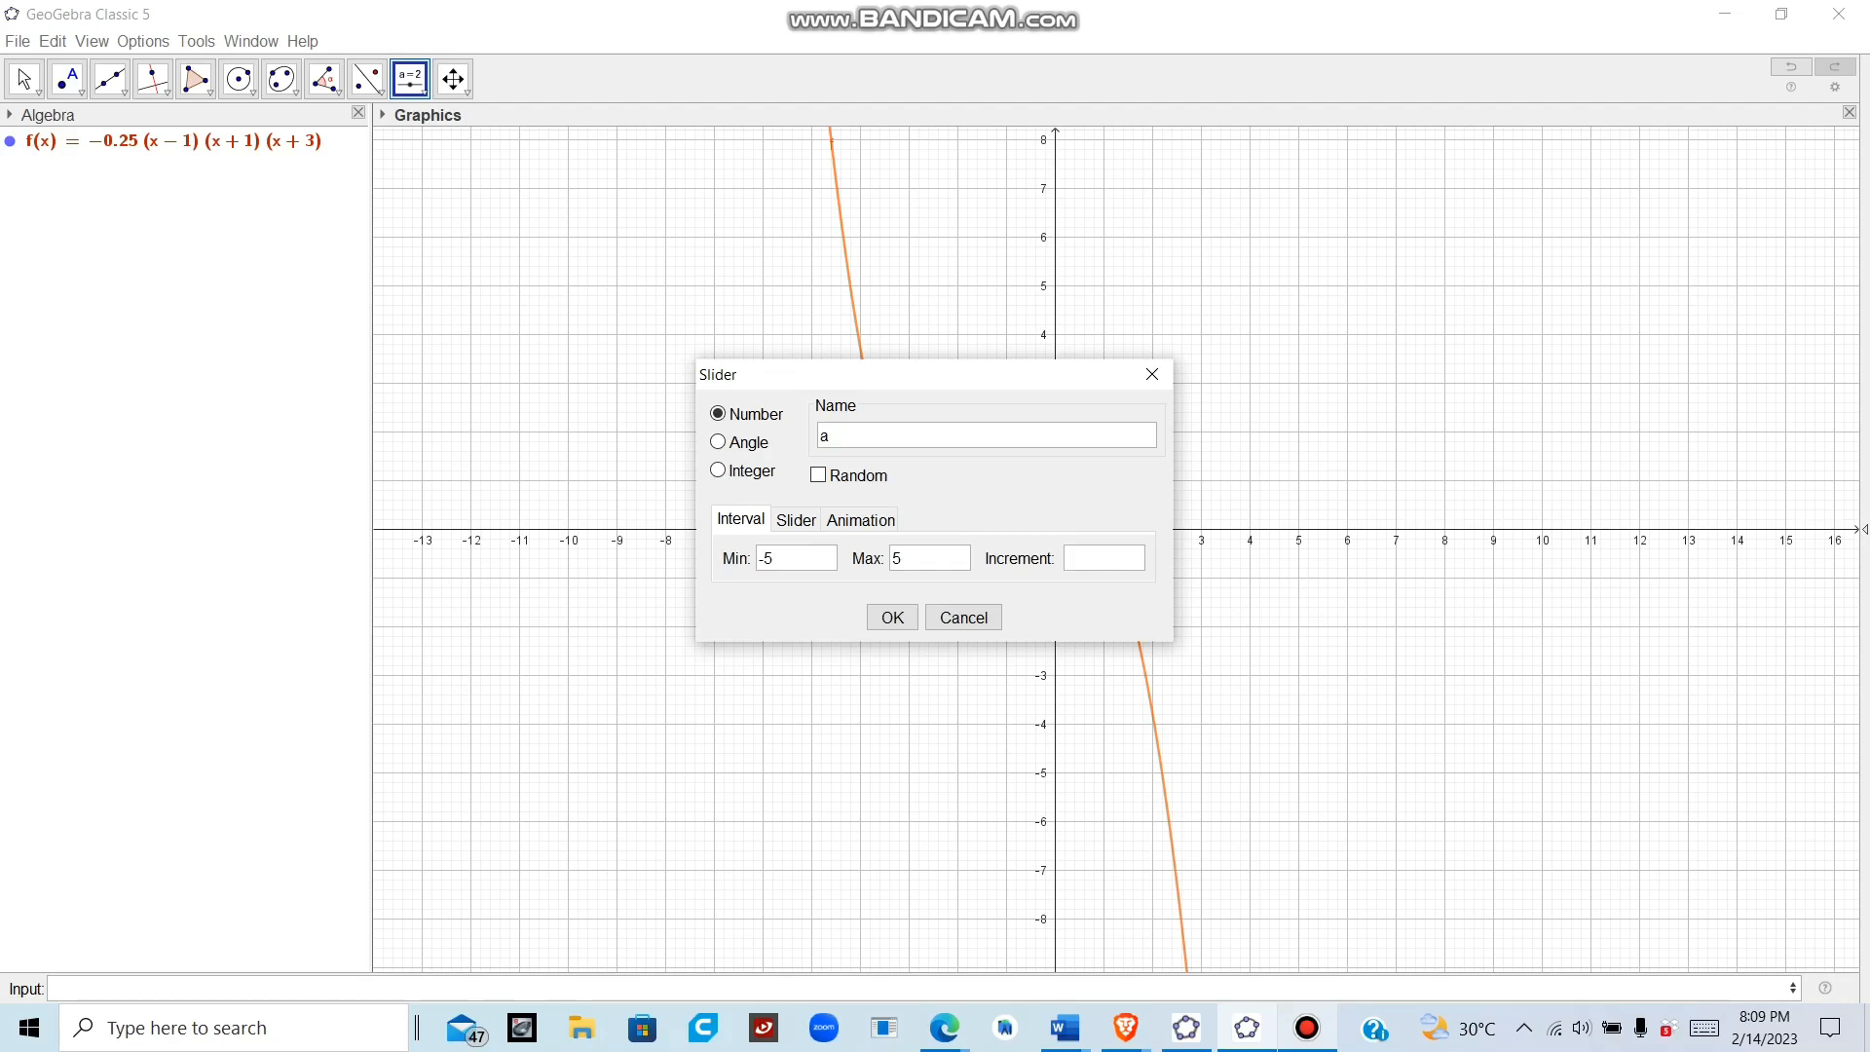
pyautogui.write('0.1')
pyautogui.click(892, 617)
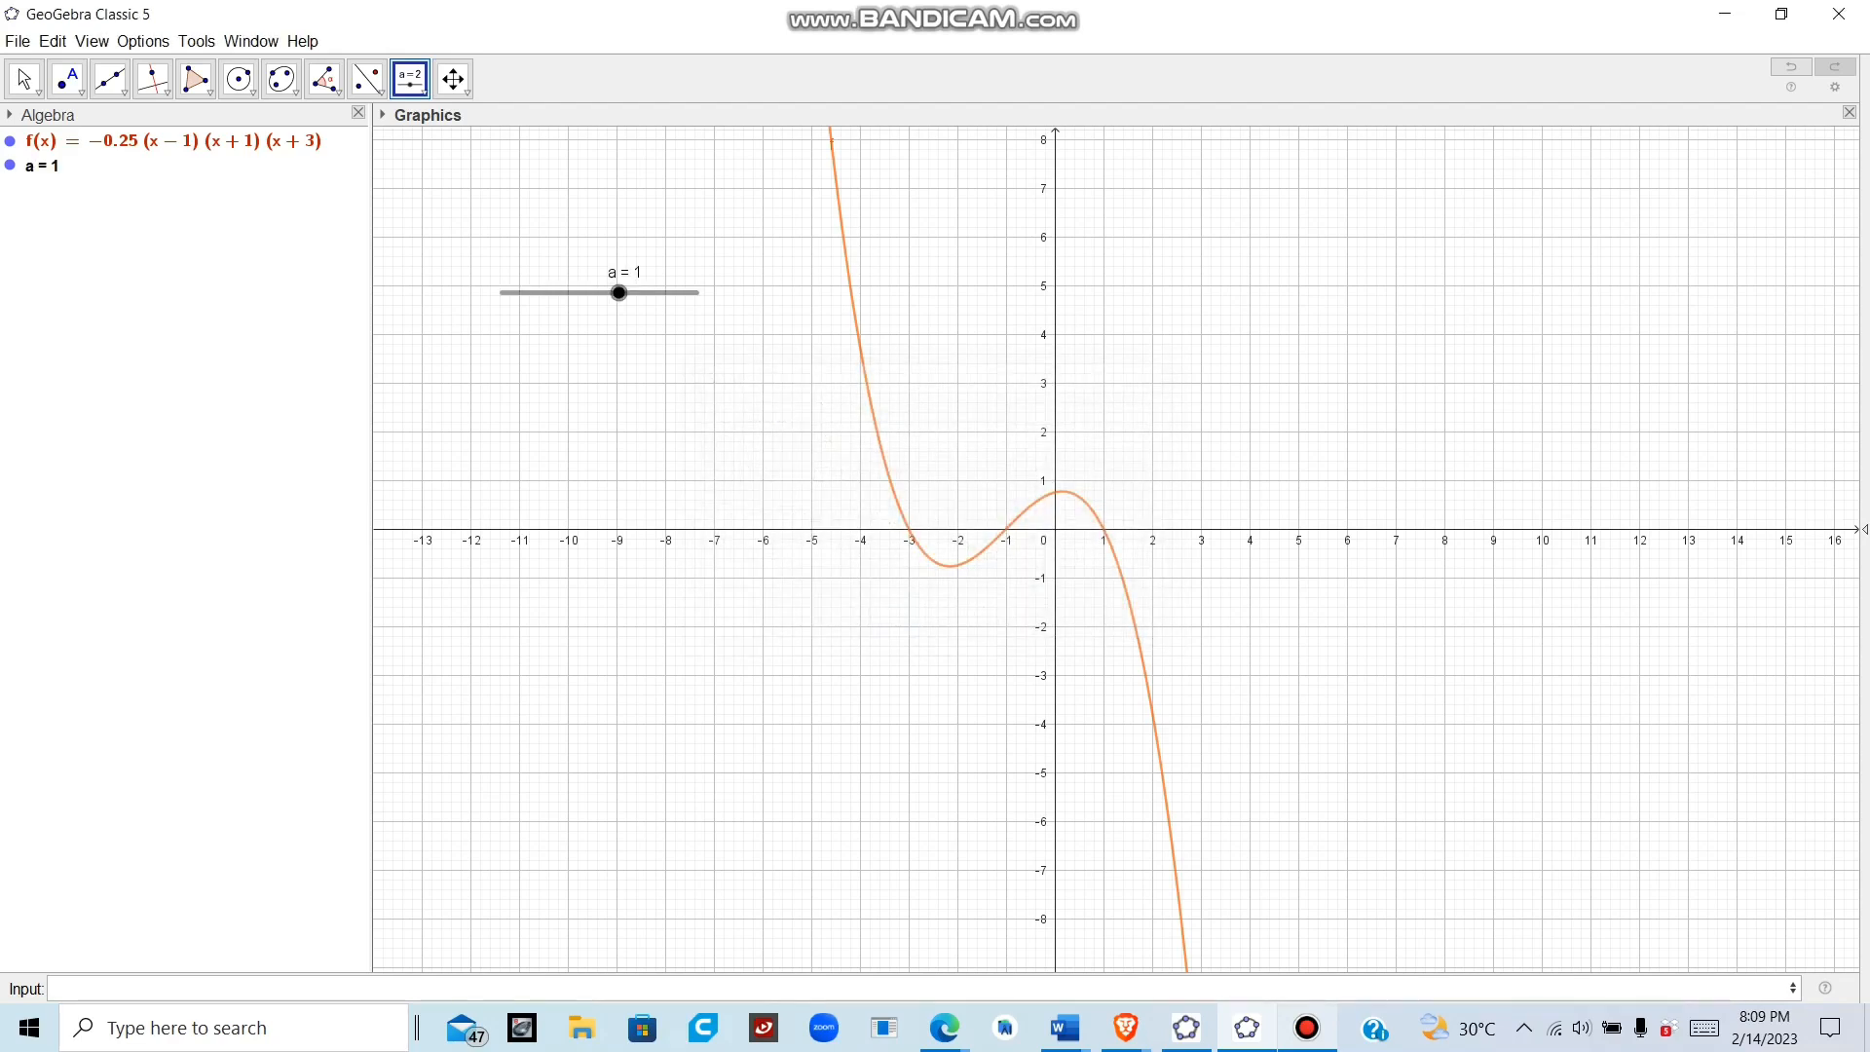
# Create the point (a,f(a)) on the function's graph and set slider a to -0.8
pyautogui.moveTo(619, 292); pyautogui.dragTo(502, 293)
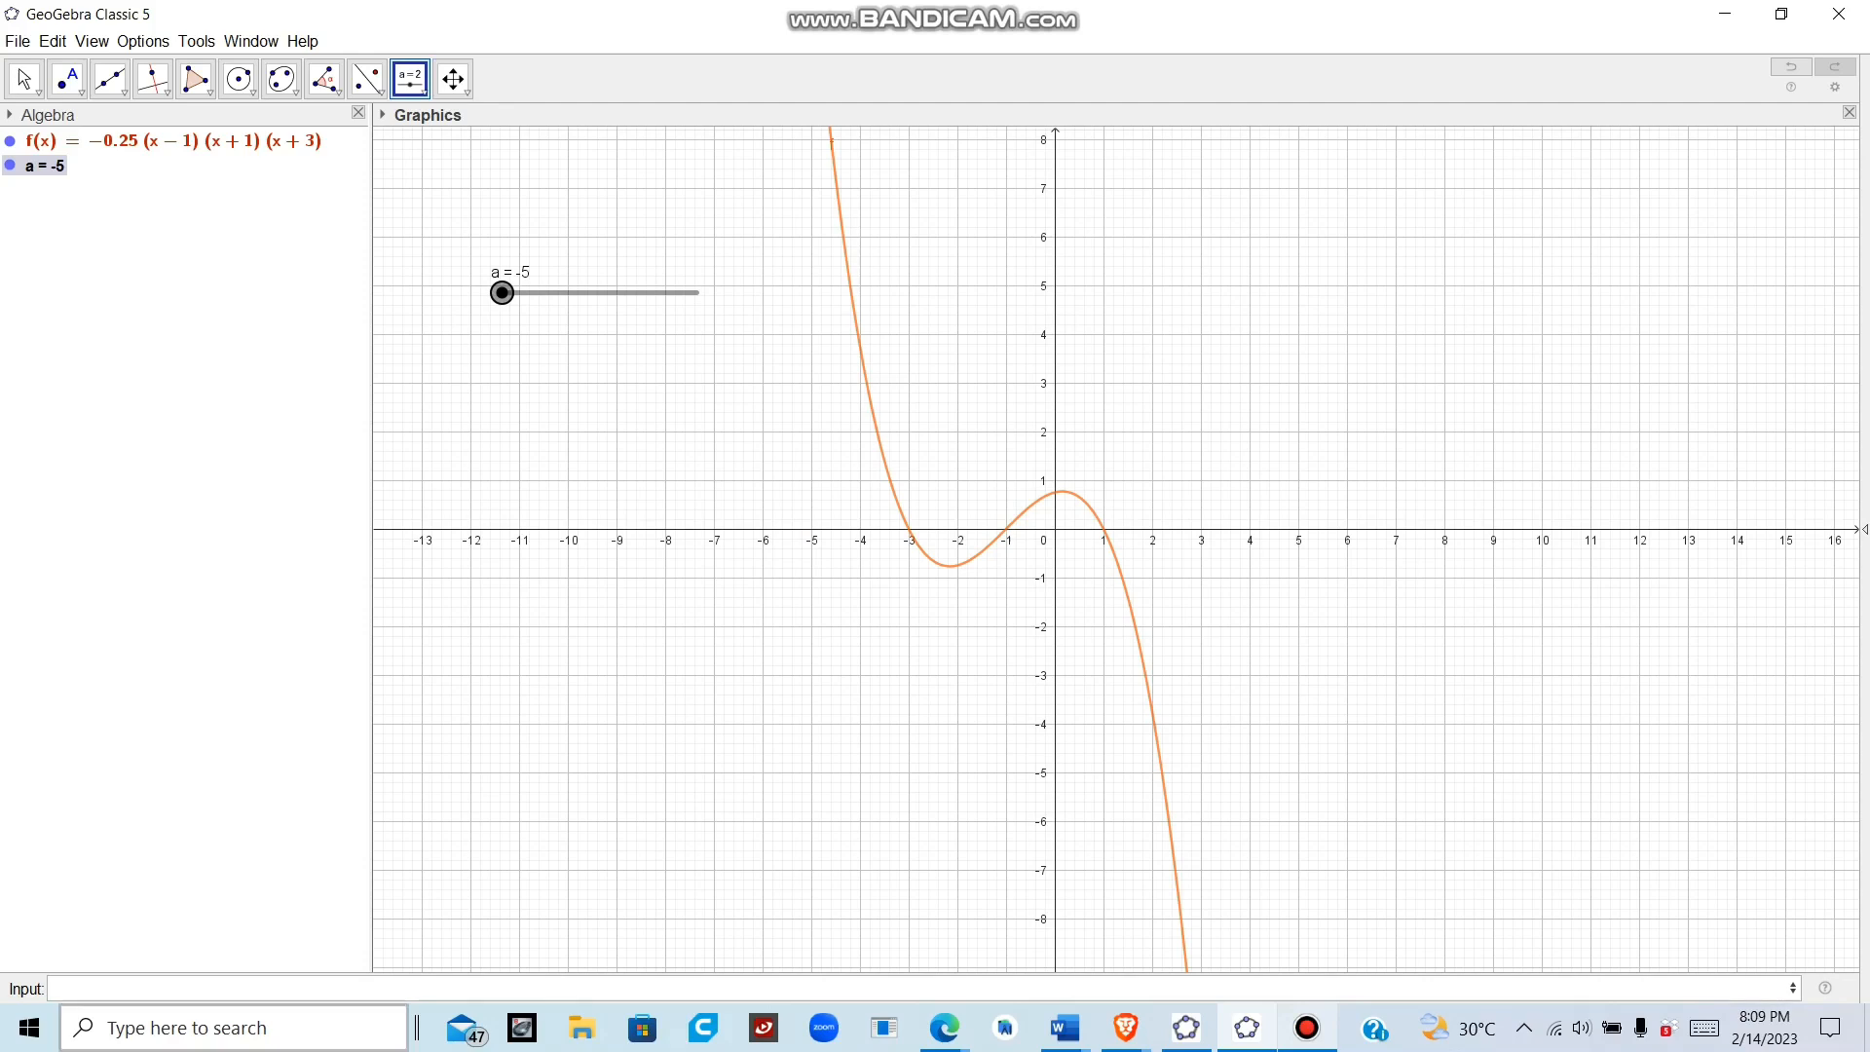
pyautogui.click(215, 988)
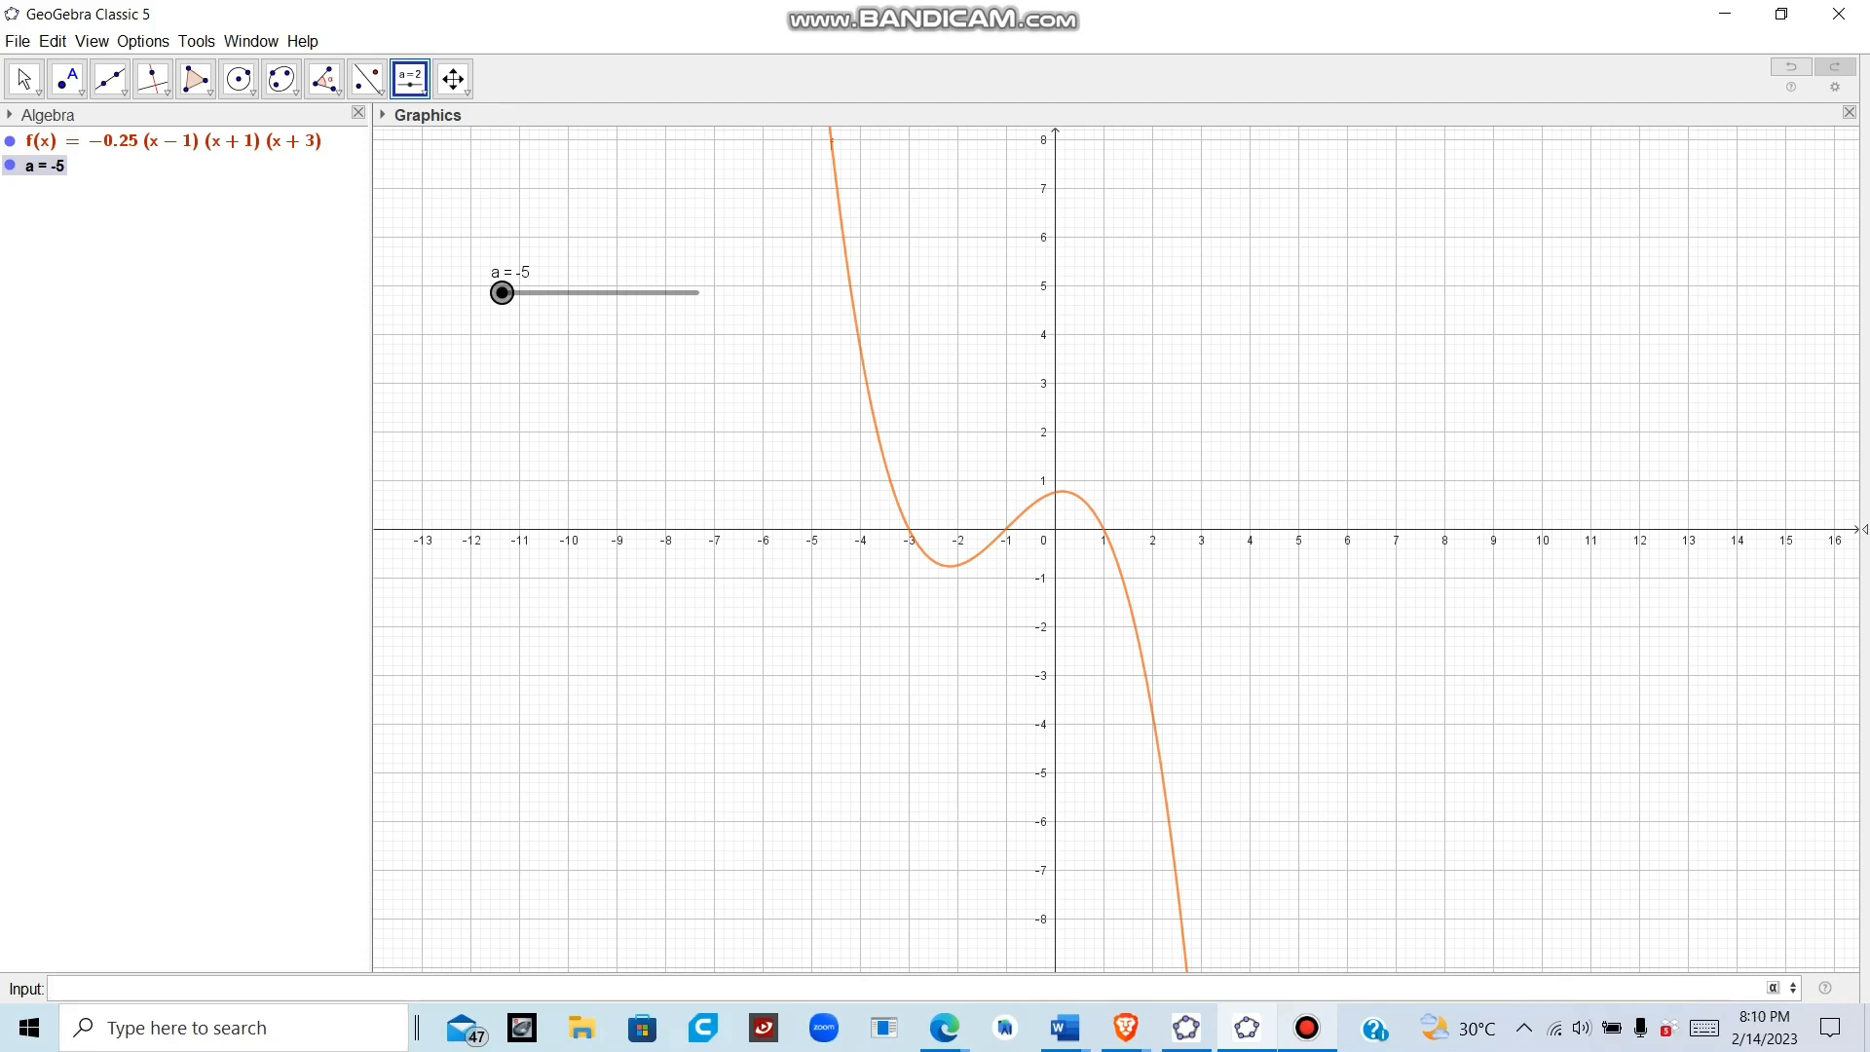
pyautogui.write('(a,f(a')
pyautogui.press('Return')
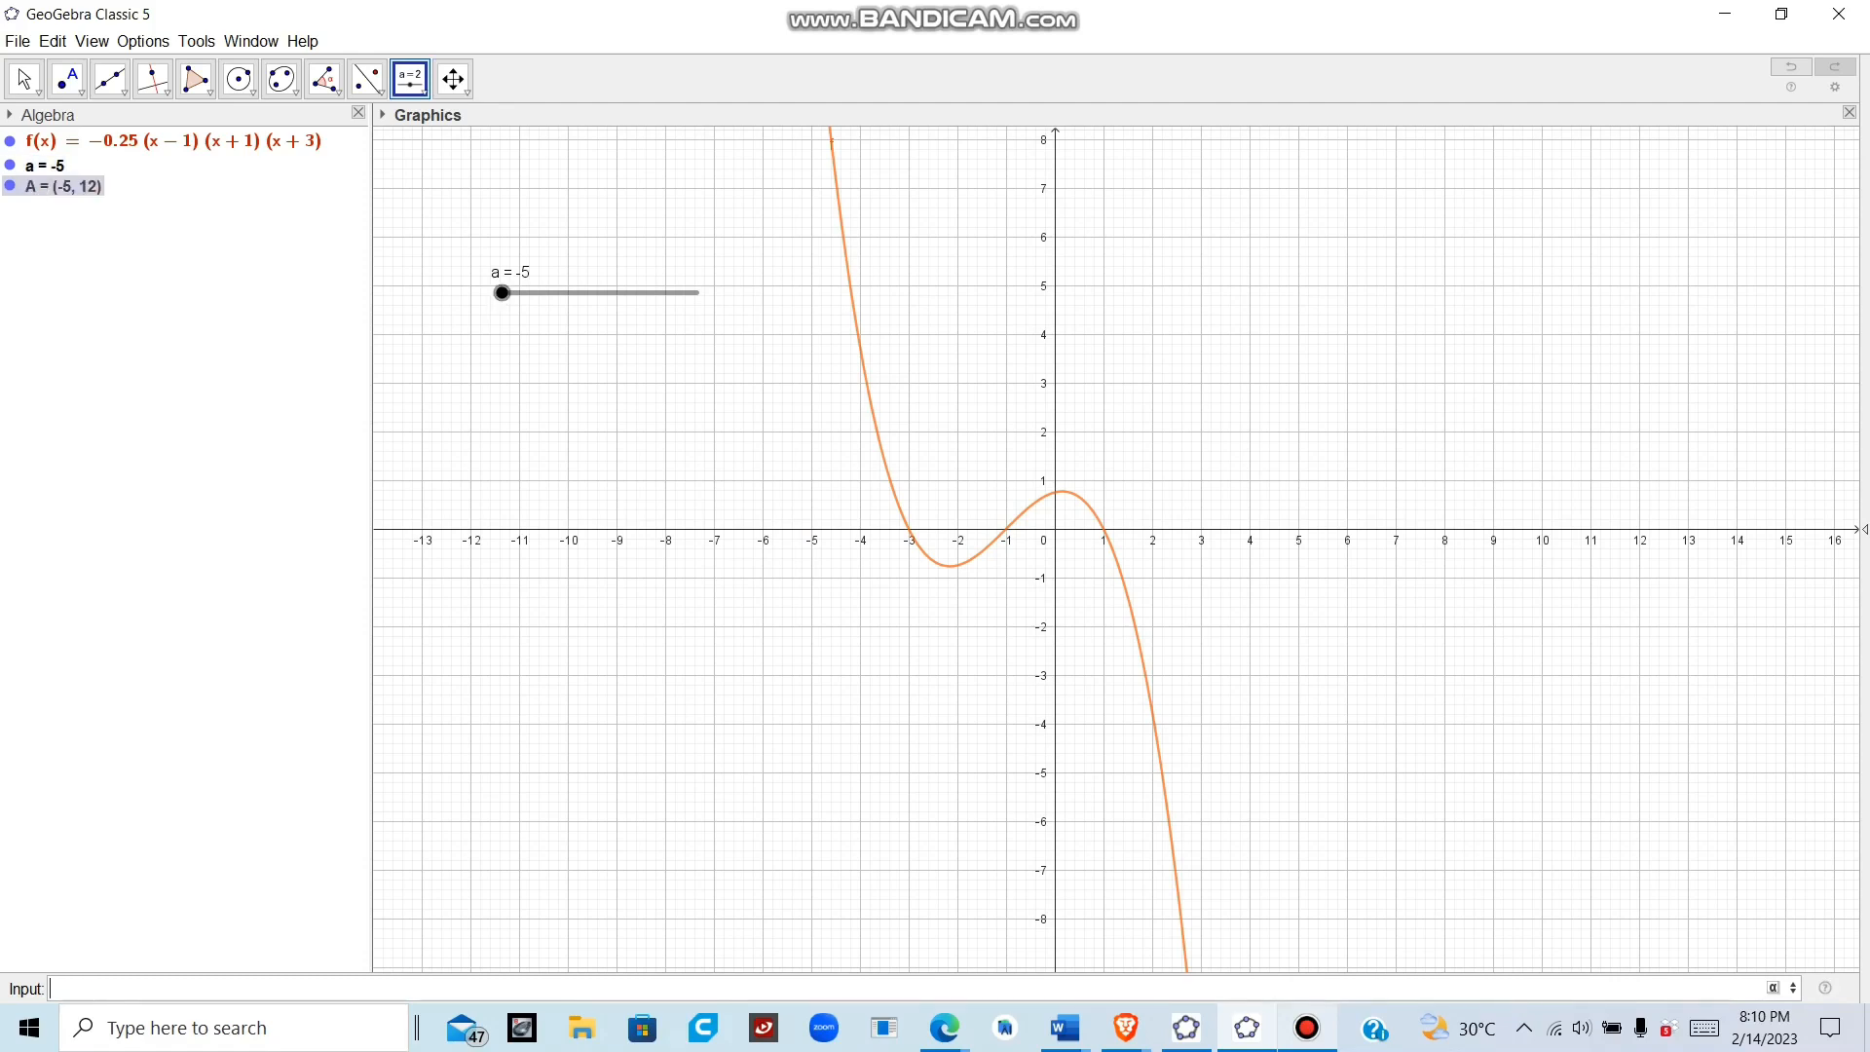
pyautogui.moveTo(502, 292); pyautogui.dragTo(583, 293)
pyautogui.click(584, 292)
# Construct the tangent to the curve at point A with the command Tangent(A, f(x))
pyautogui.click(58, 989)
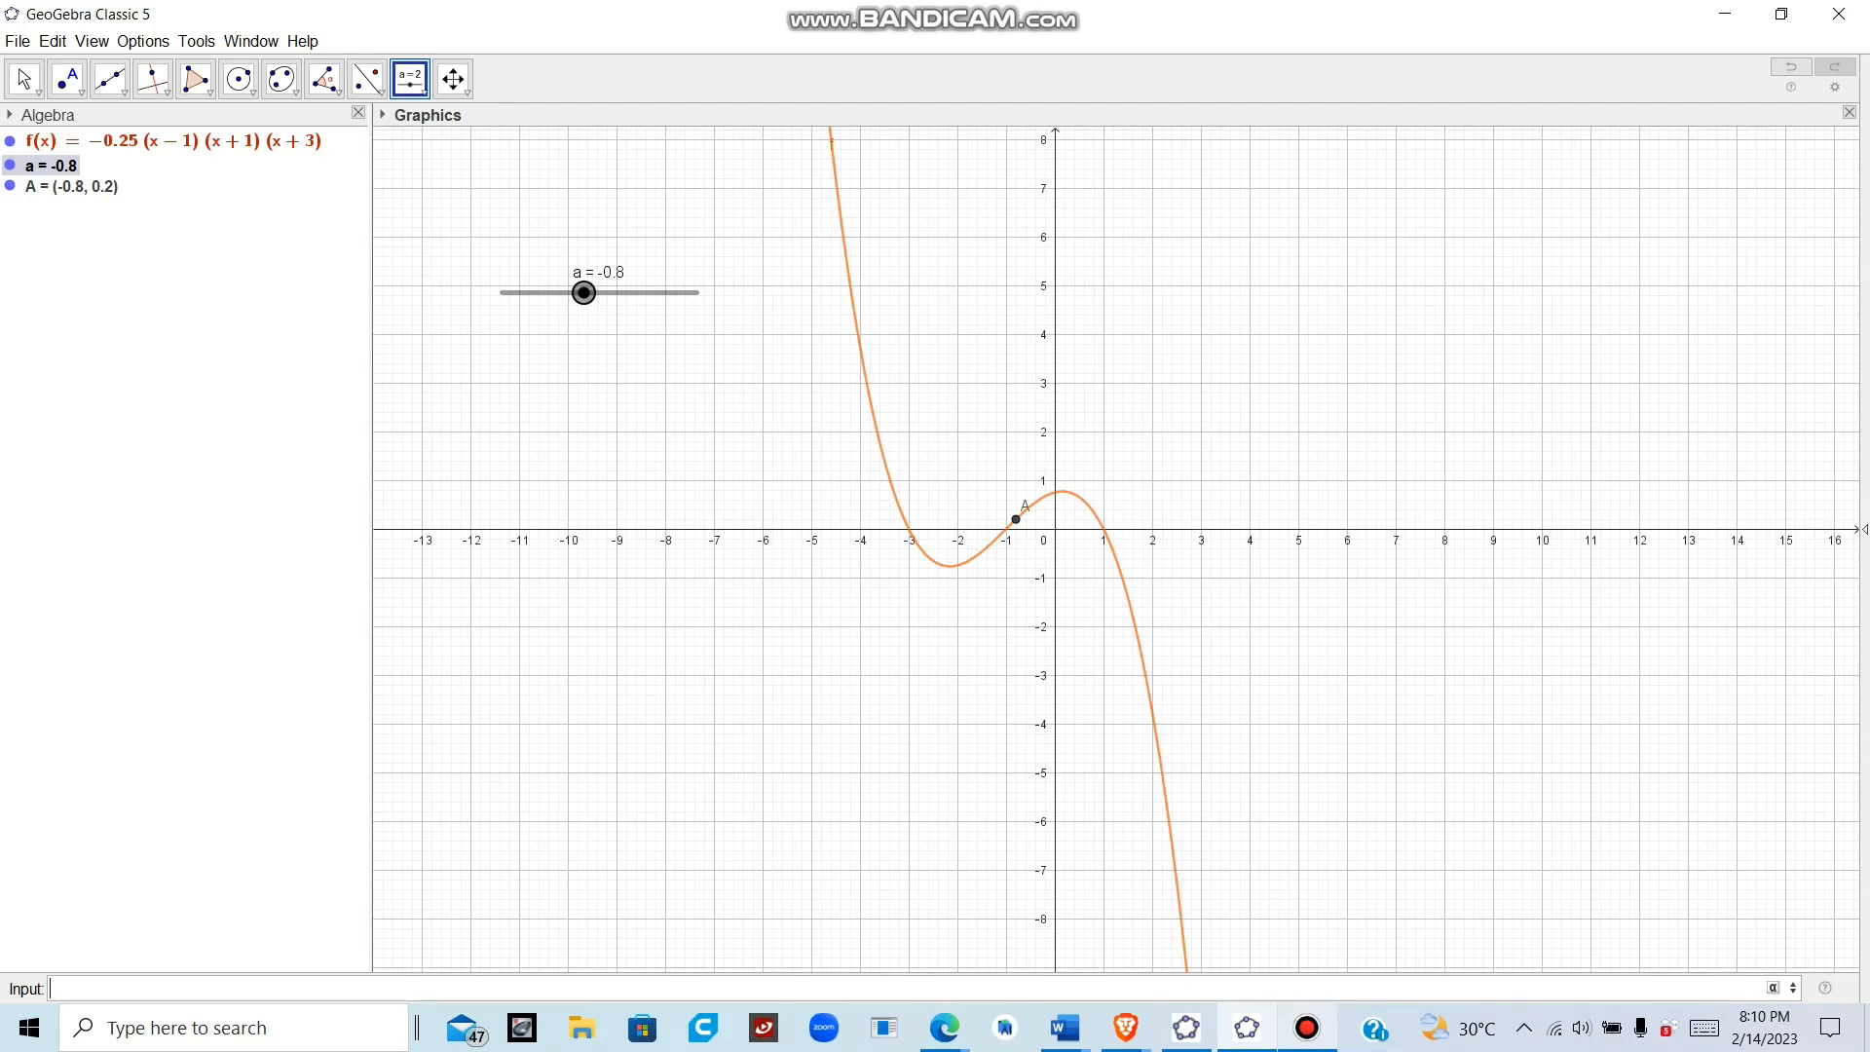
pyautogui.write('tang')
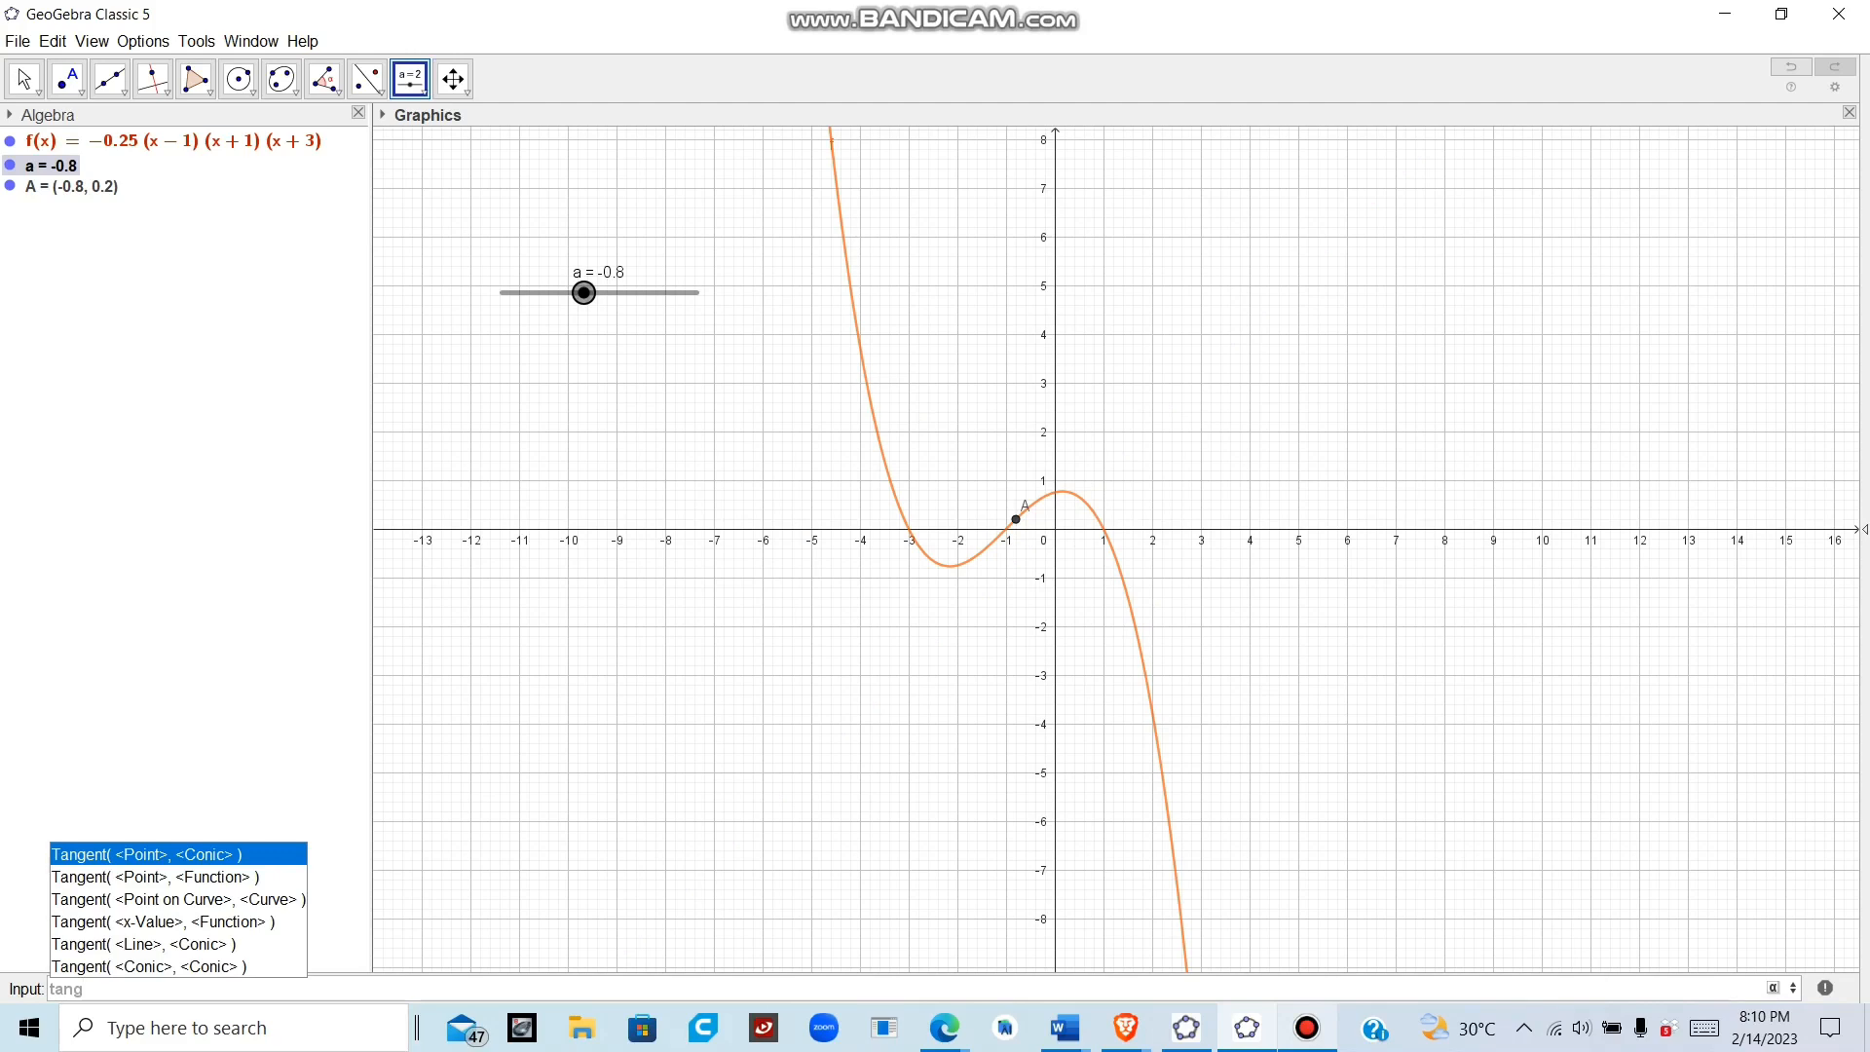
pyautogui.press('Down')
pyautogui.press('Return')
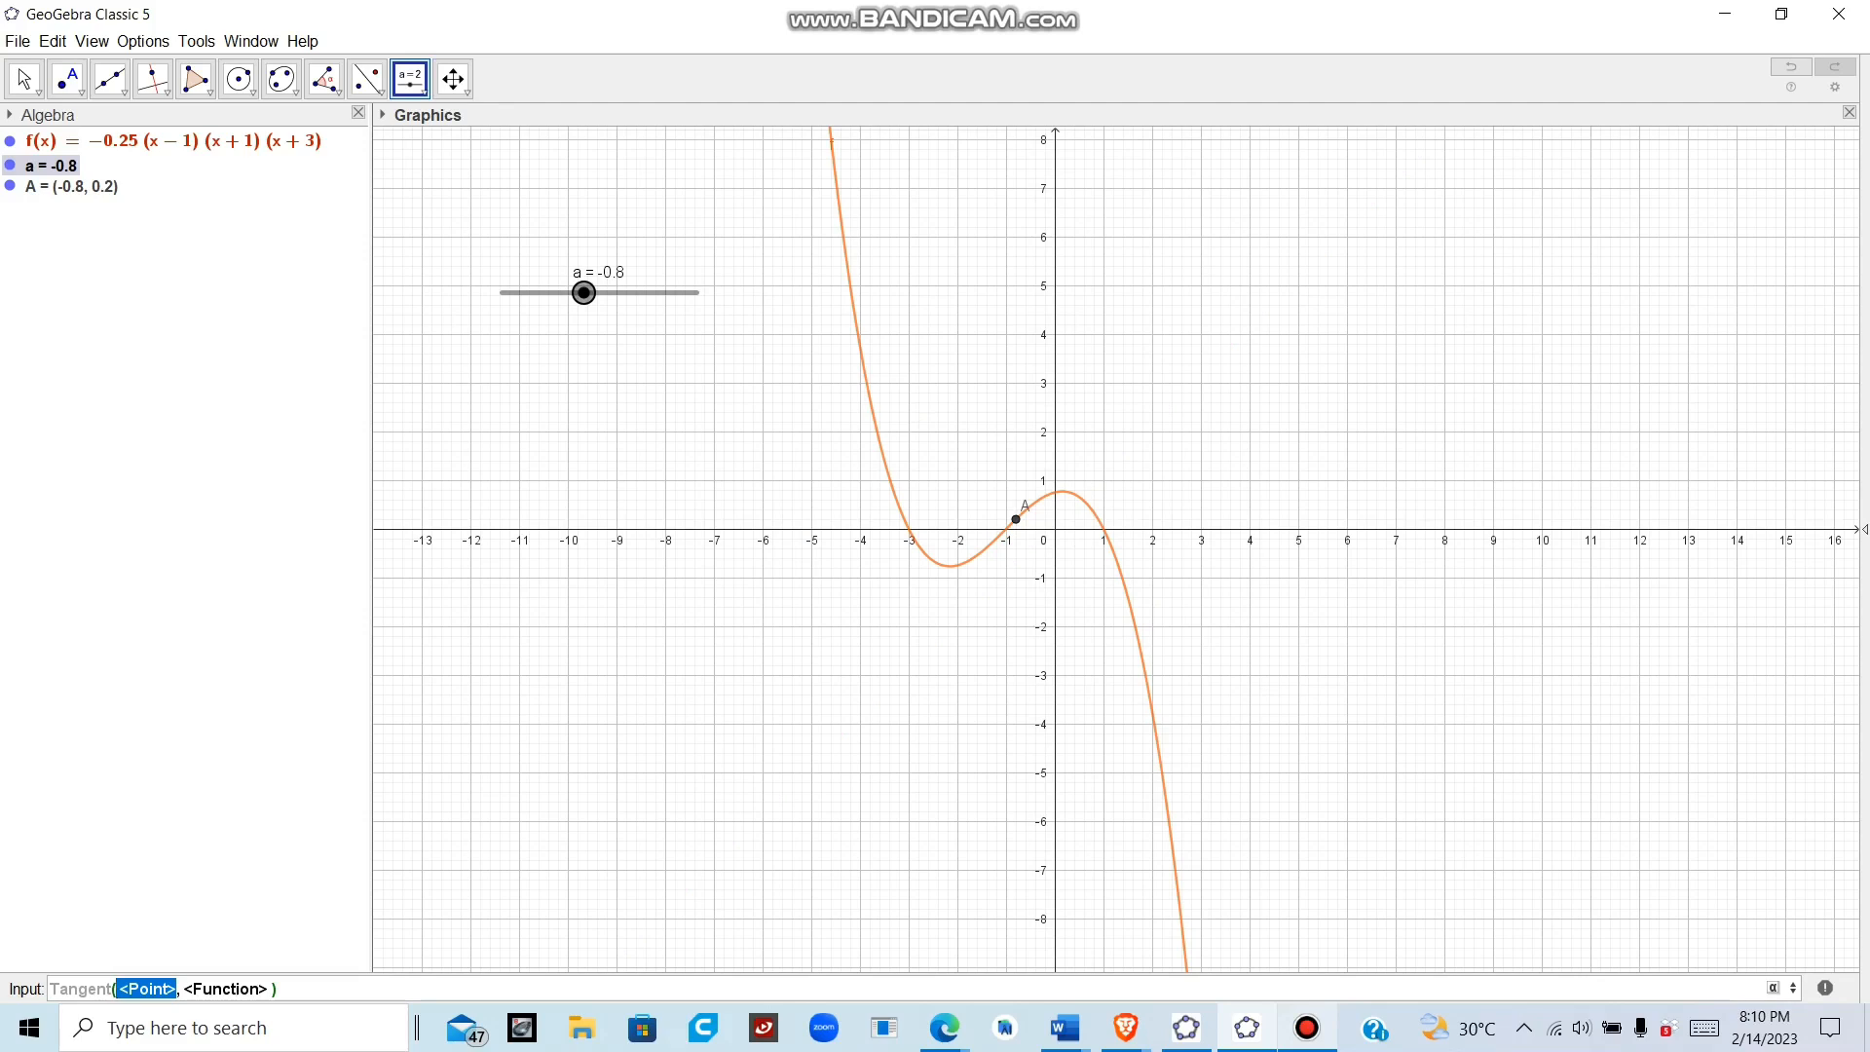
pyautogui.write('A')
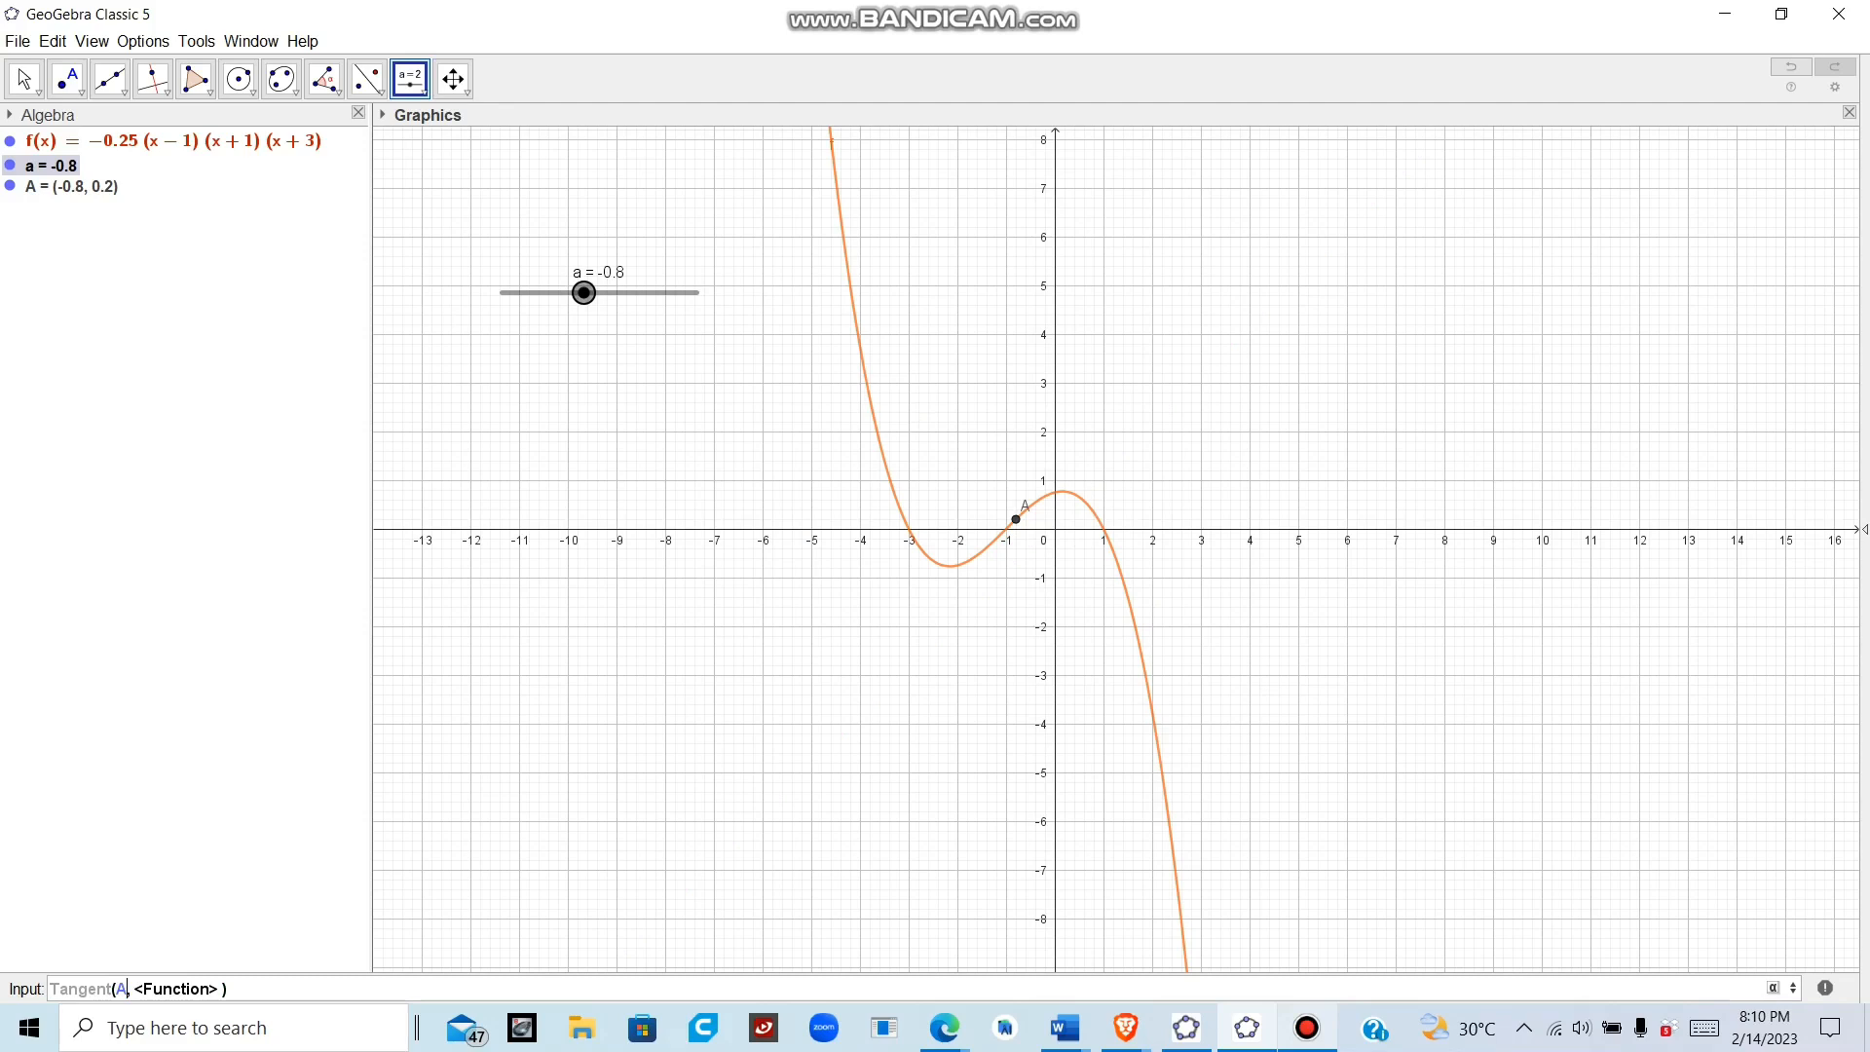
pyautogui.press('Tab')
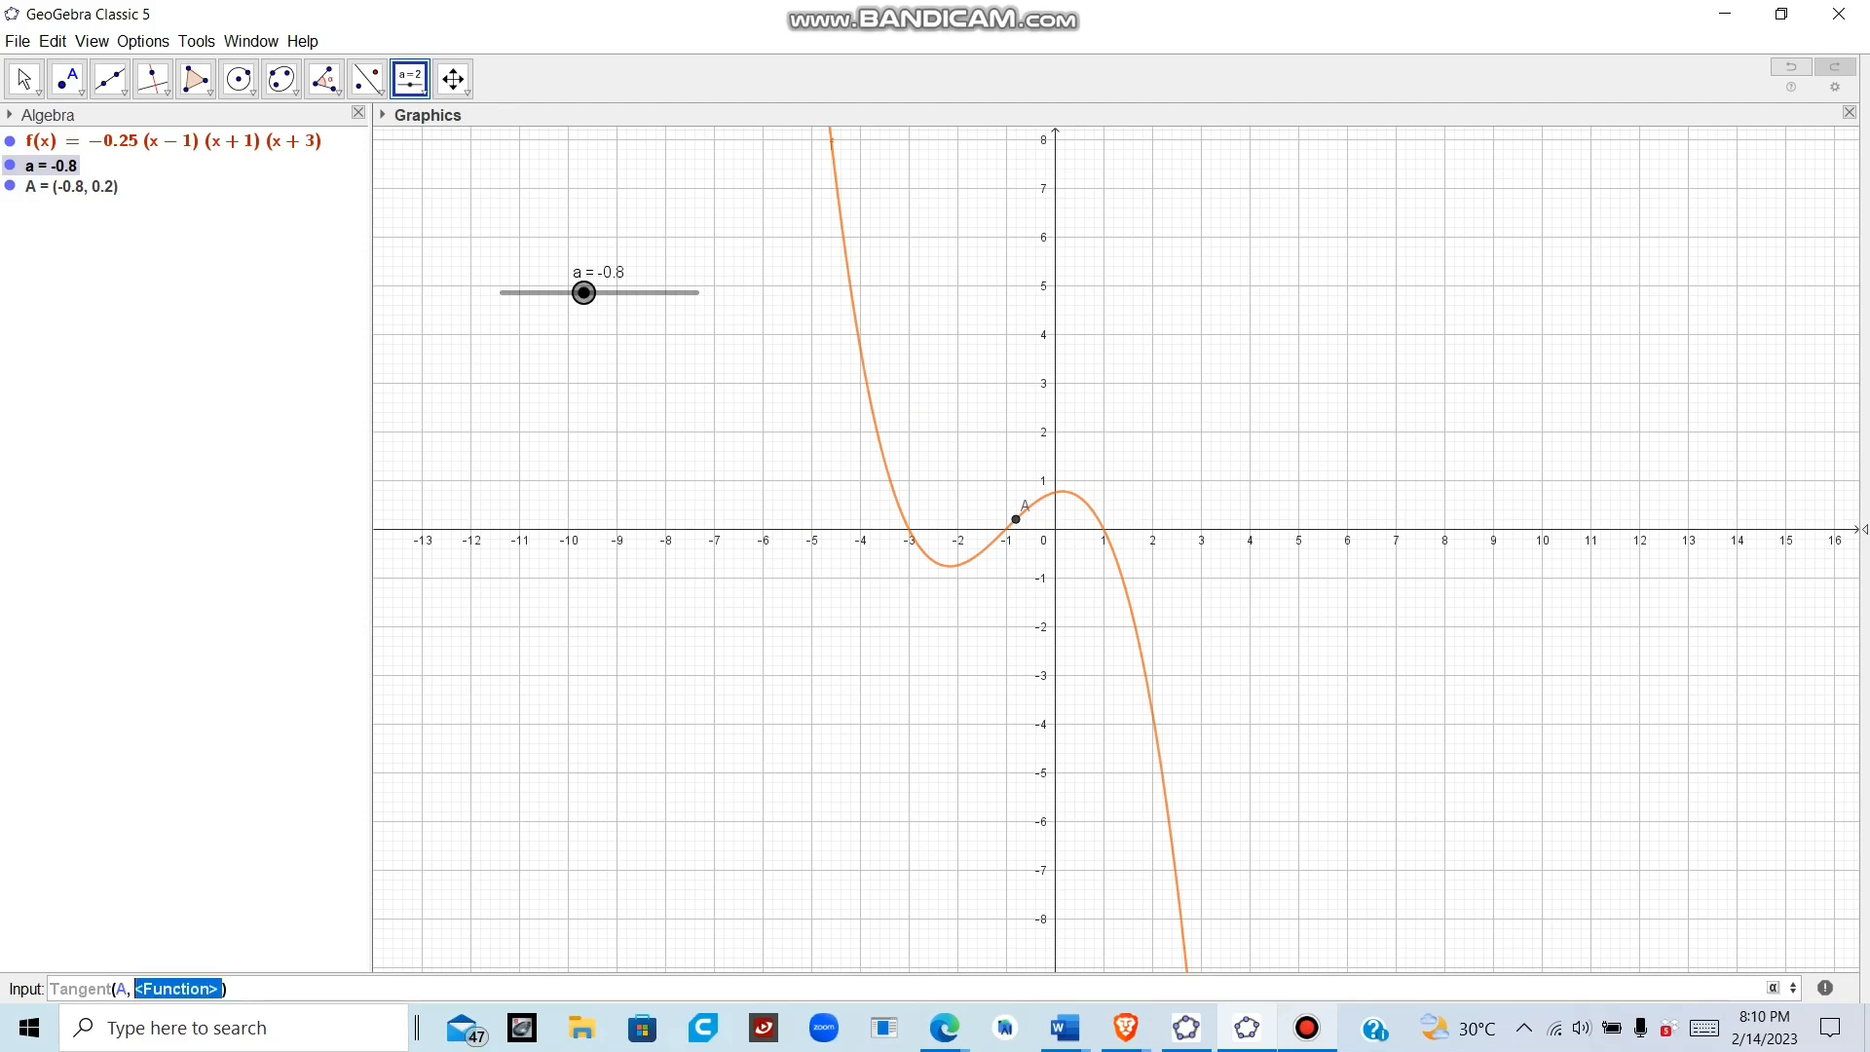
pyautogui.press('BackSpace')
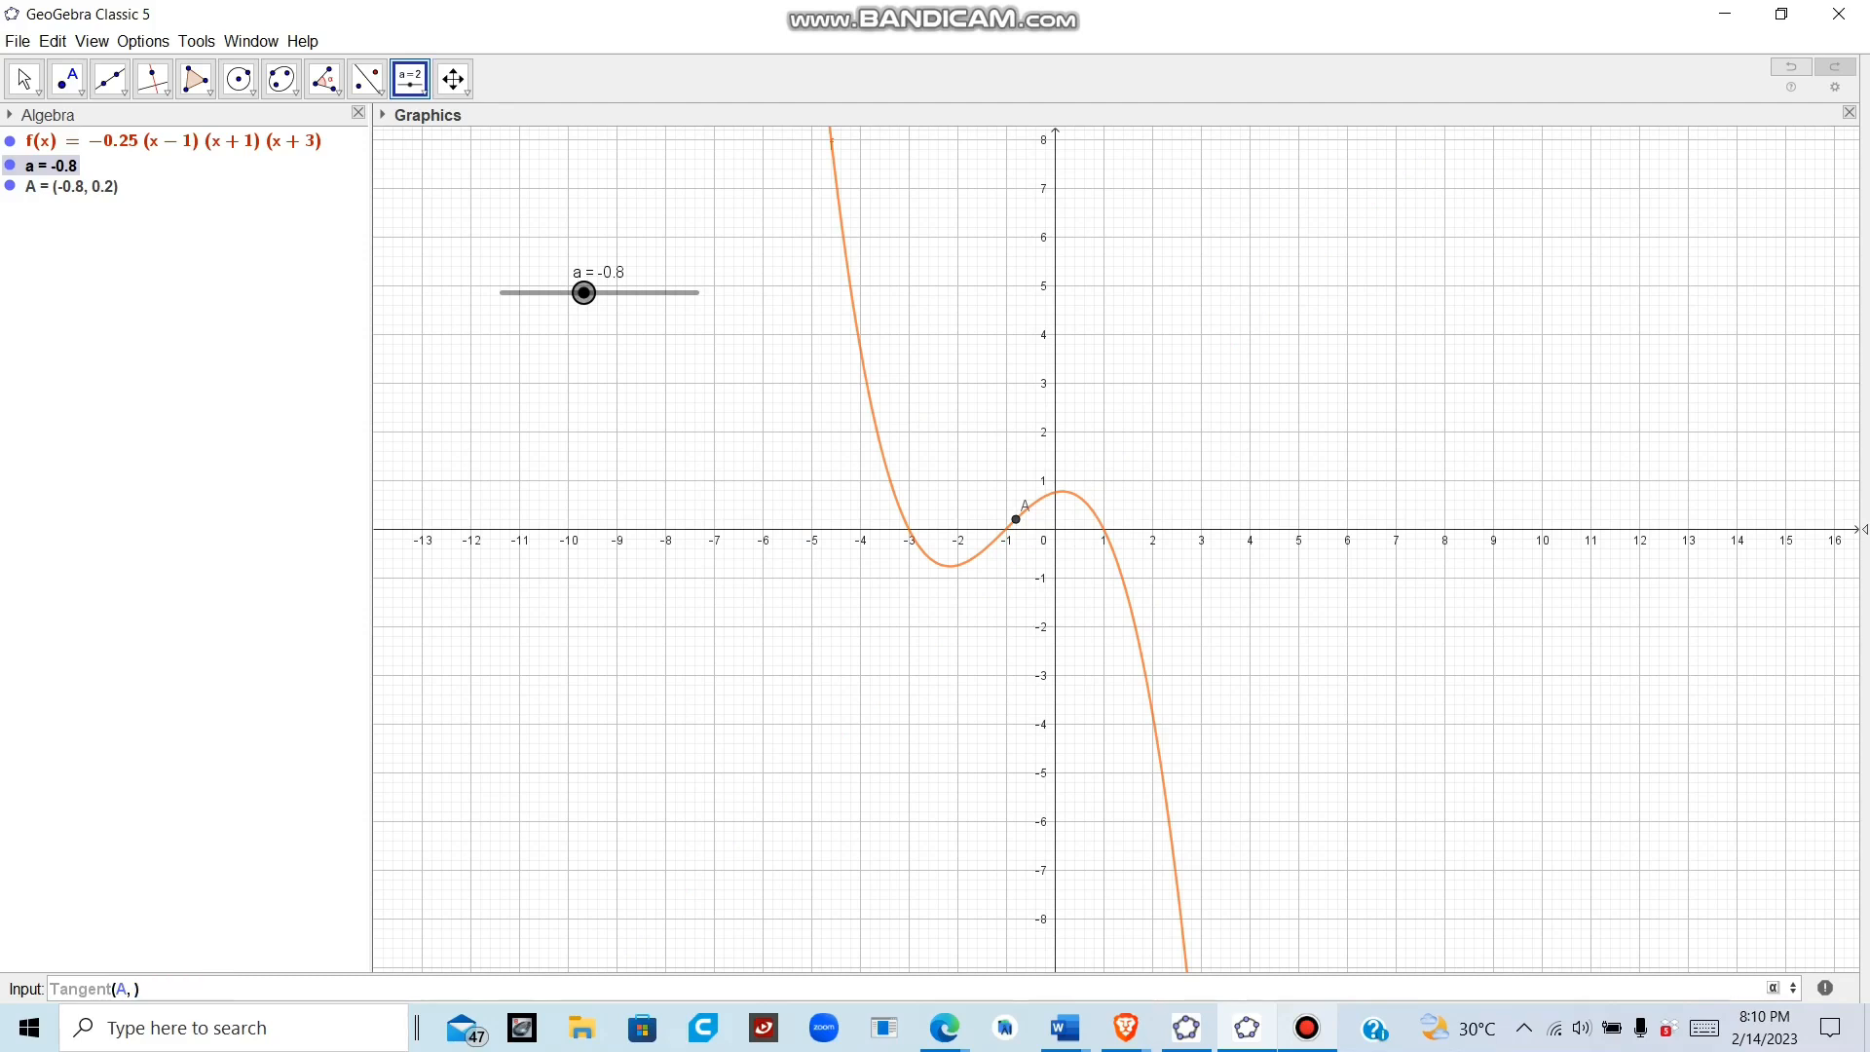
pyautogui.write('f(x')
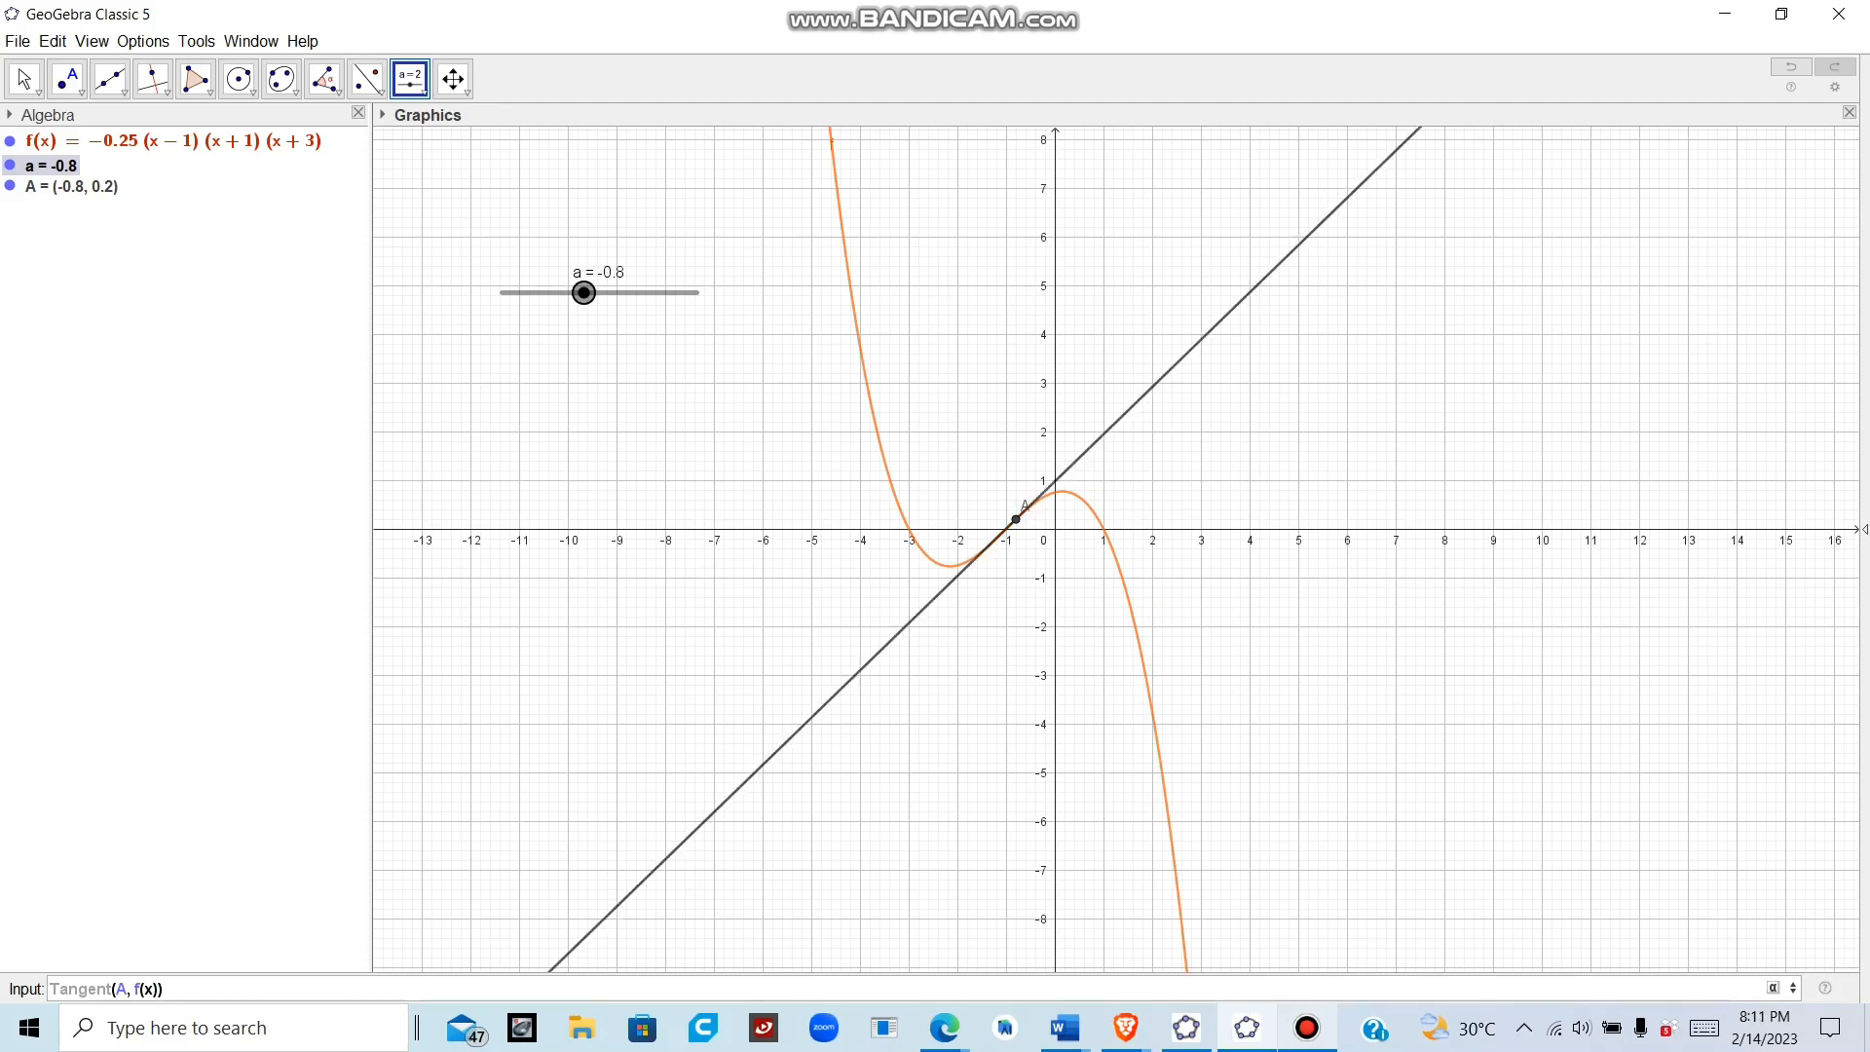
pyautogui.press('Return')
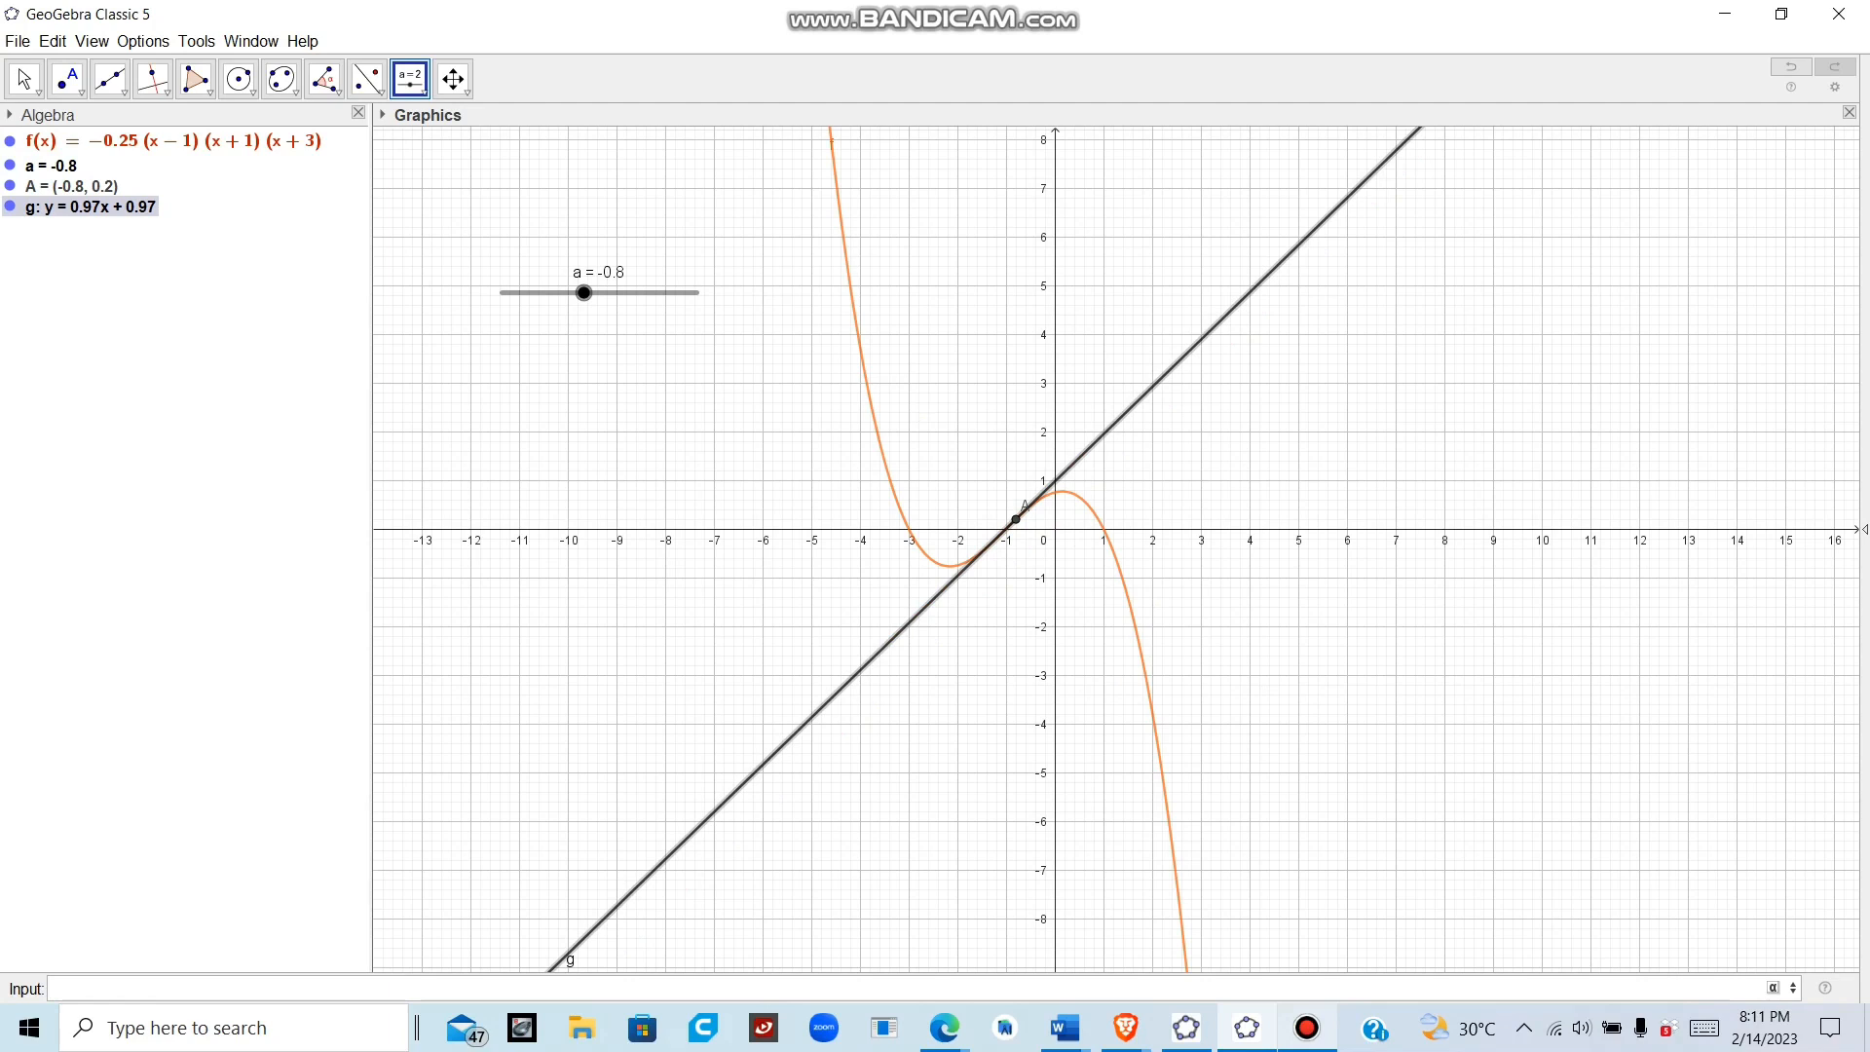
# Set slider a to -3.6 and create the tangent line's slope with the command Slope(g(y))
pyautogui.moveTo(585, 292); pyautogui.dragTo(529, 293)
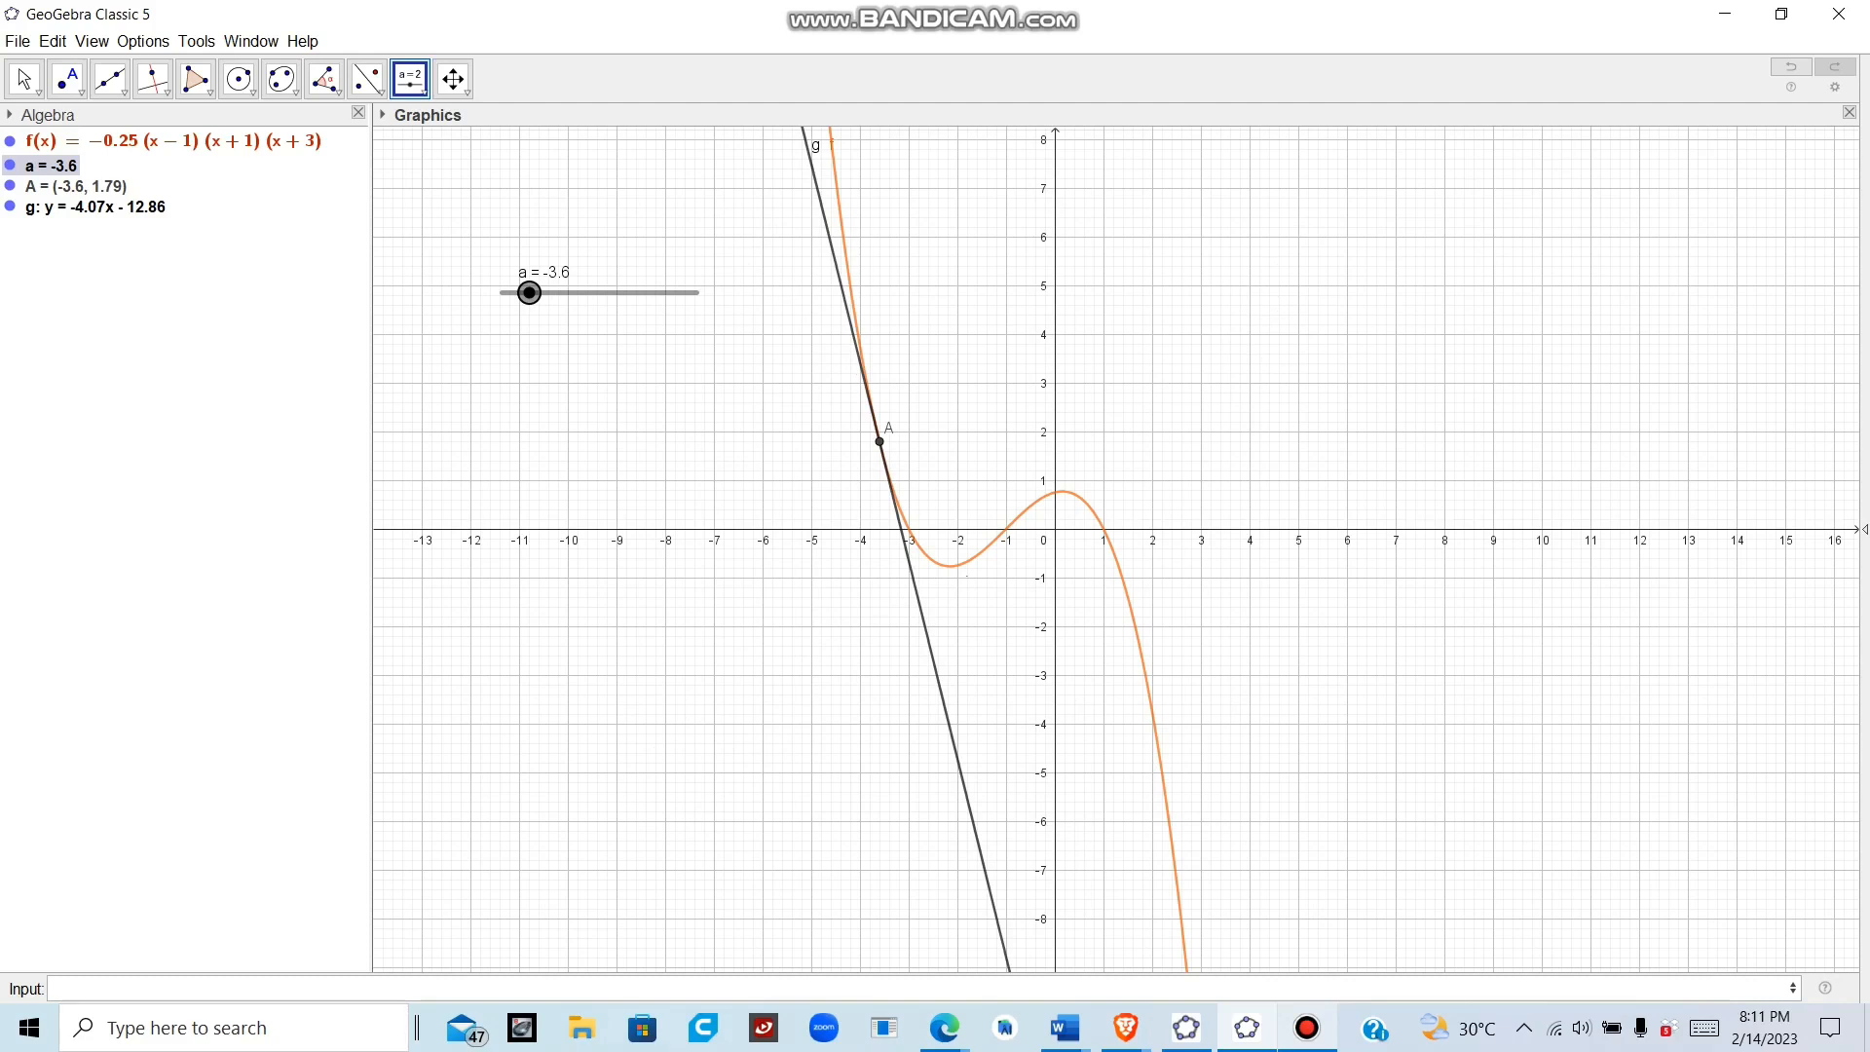
pyautogui.click(487, 988)
pyautogui.write('slop')
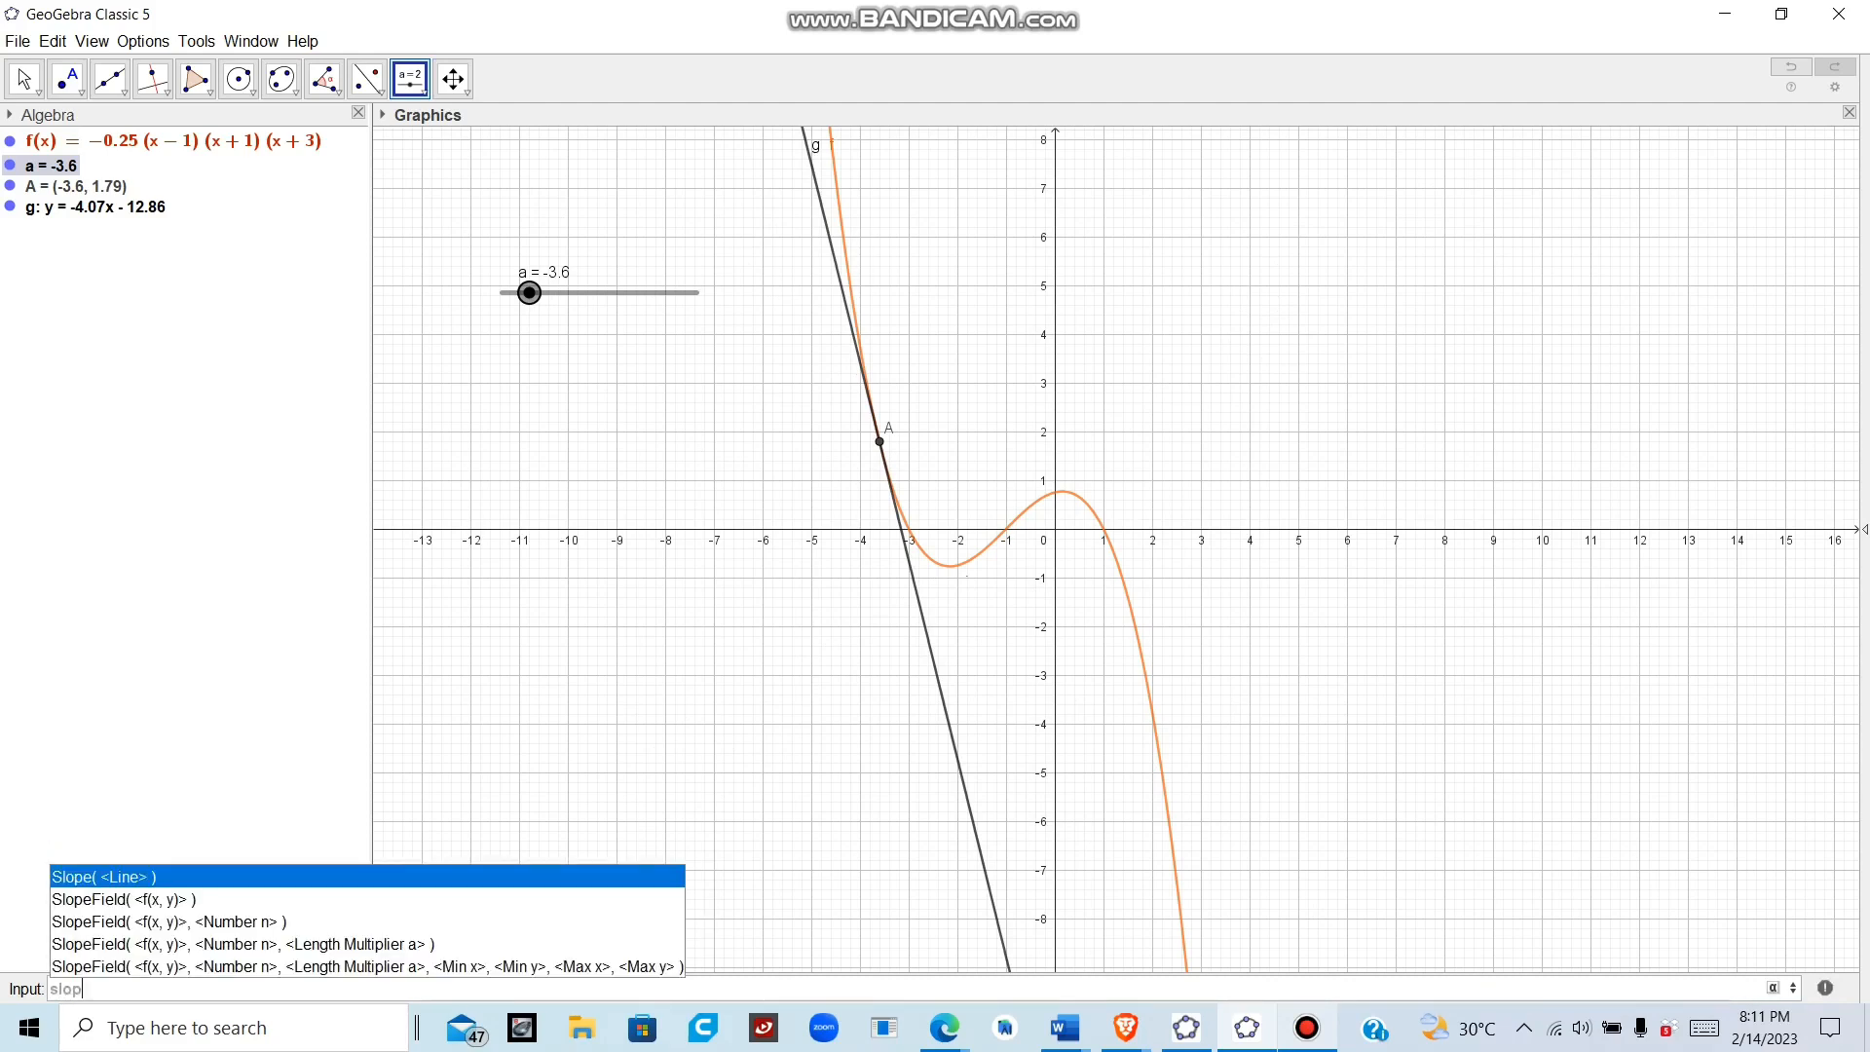
pyautogui.press('Return')
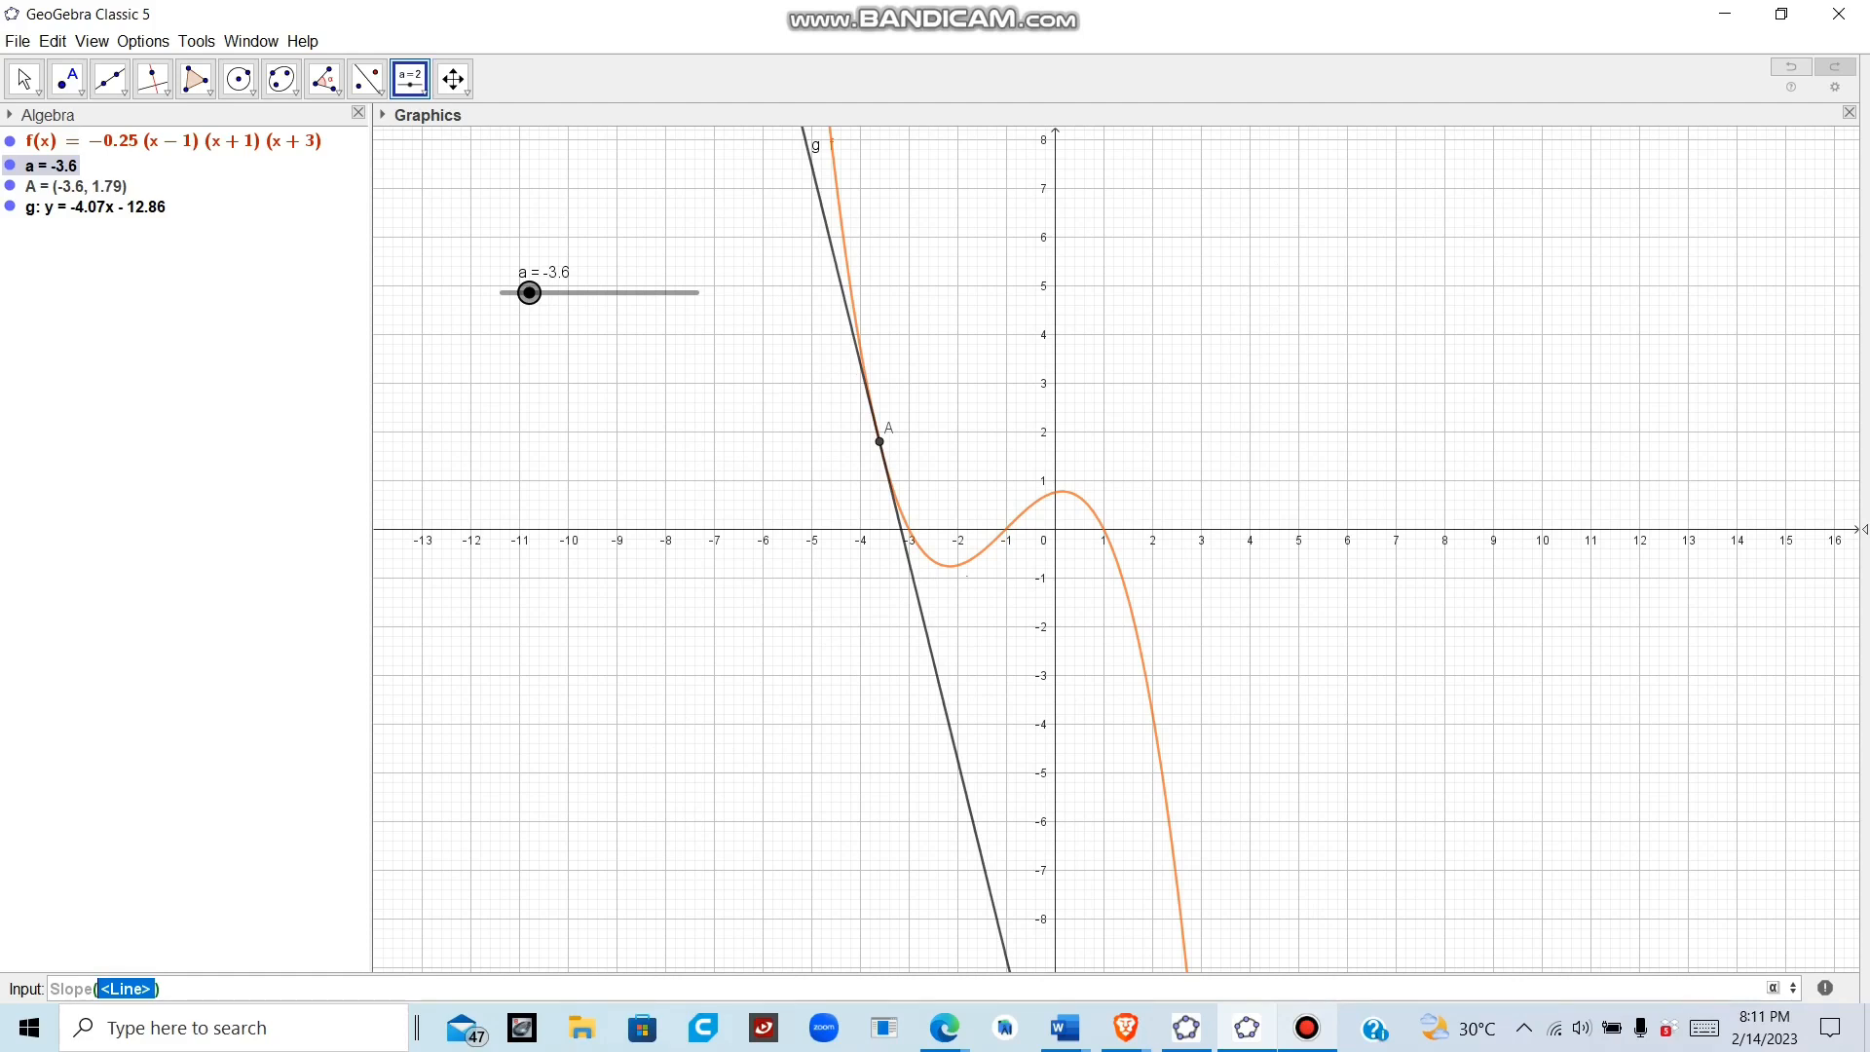
pyautogui.write('g')
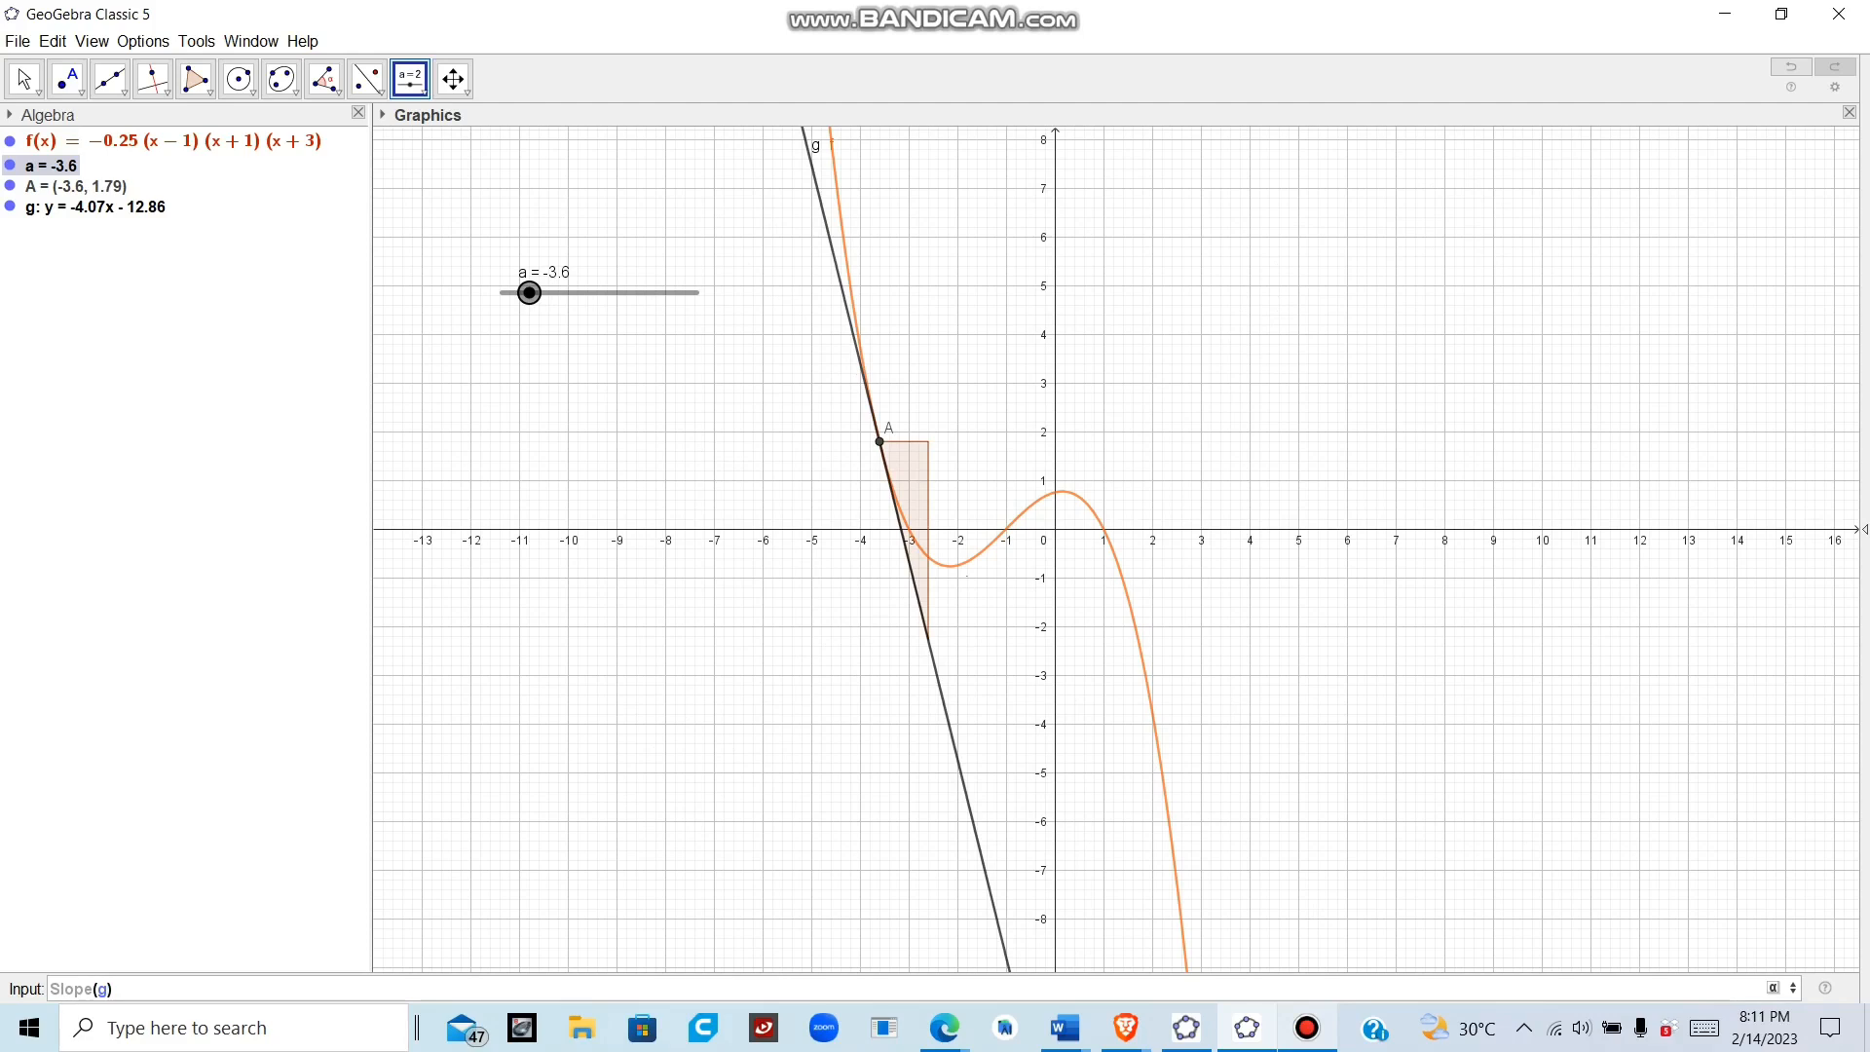
pyautogui.write('(y)')
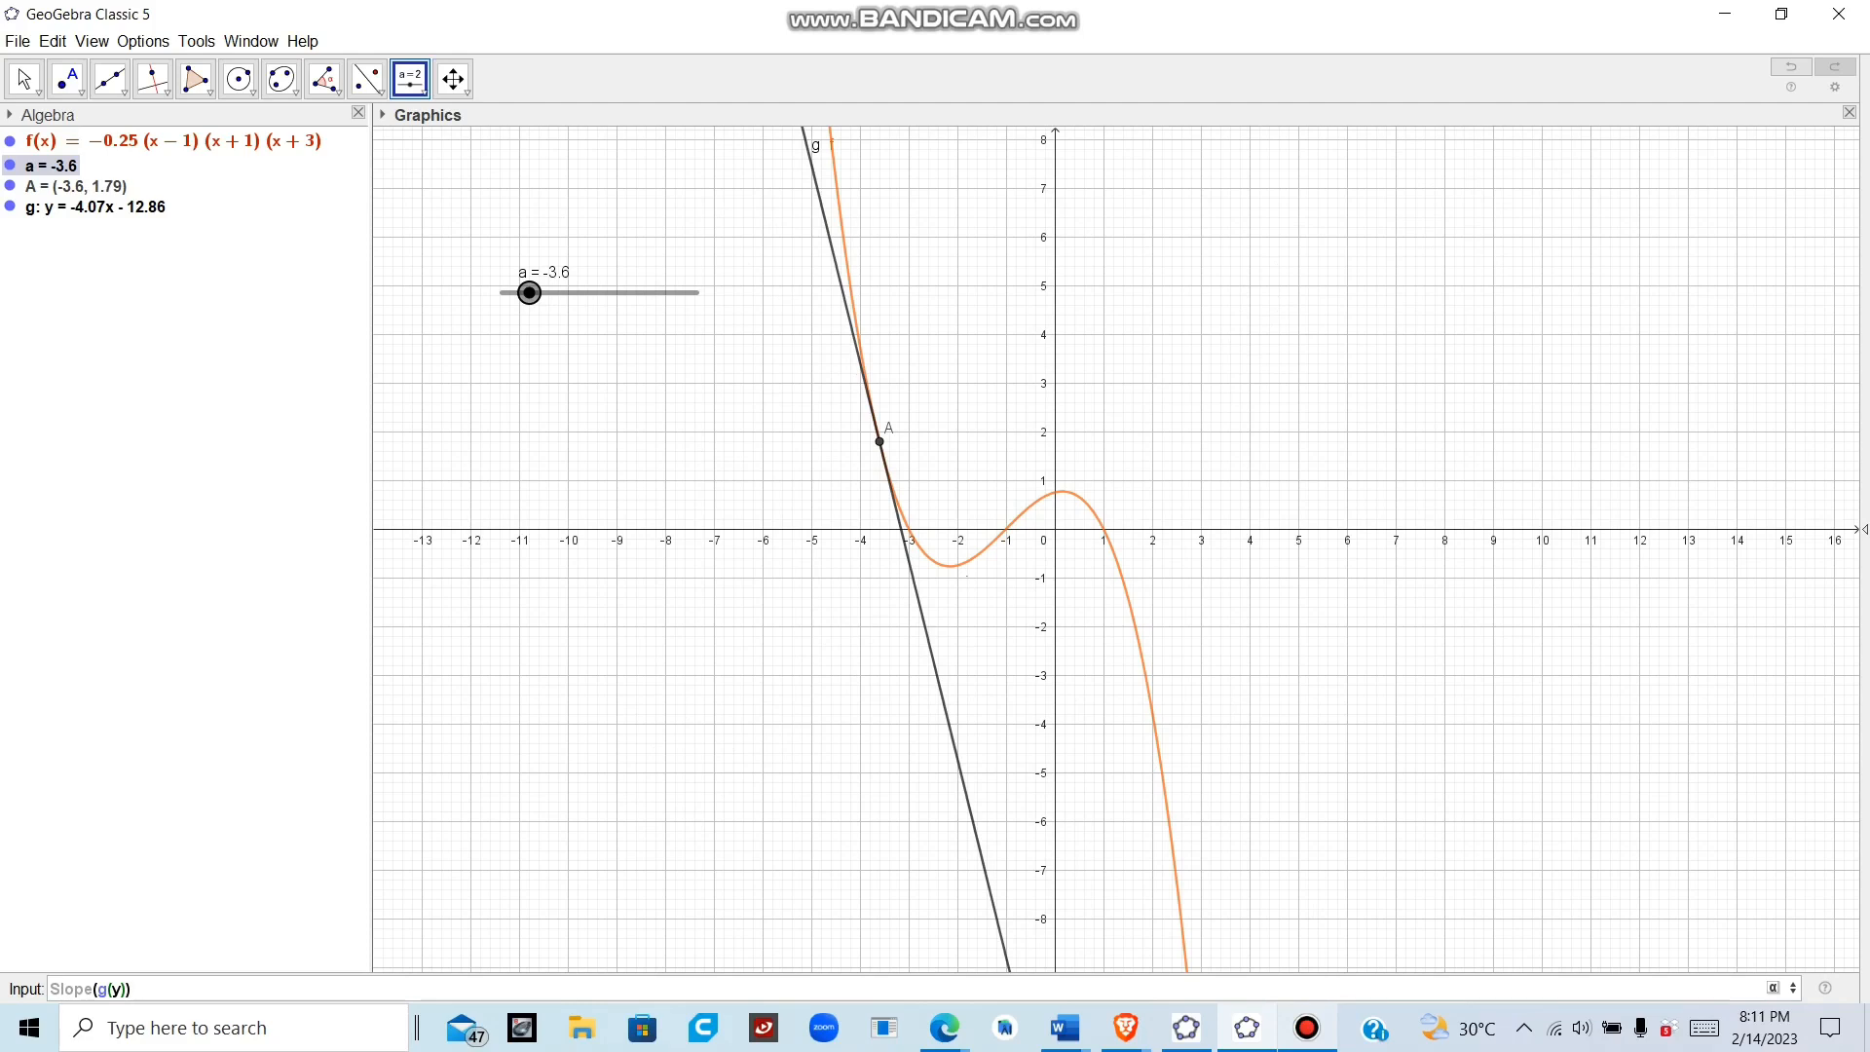
pyautogui.press('Return')
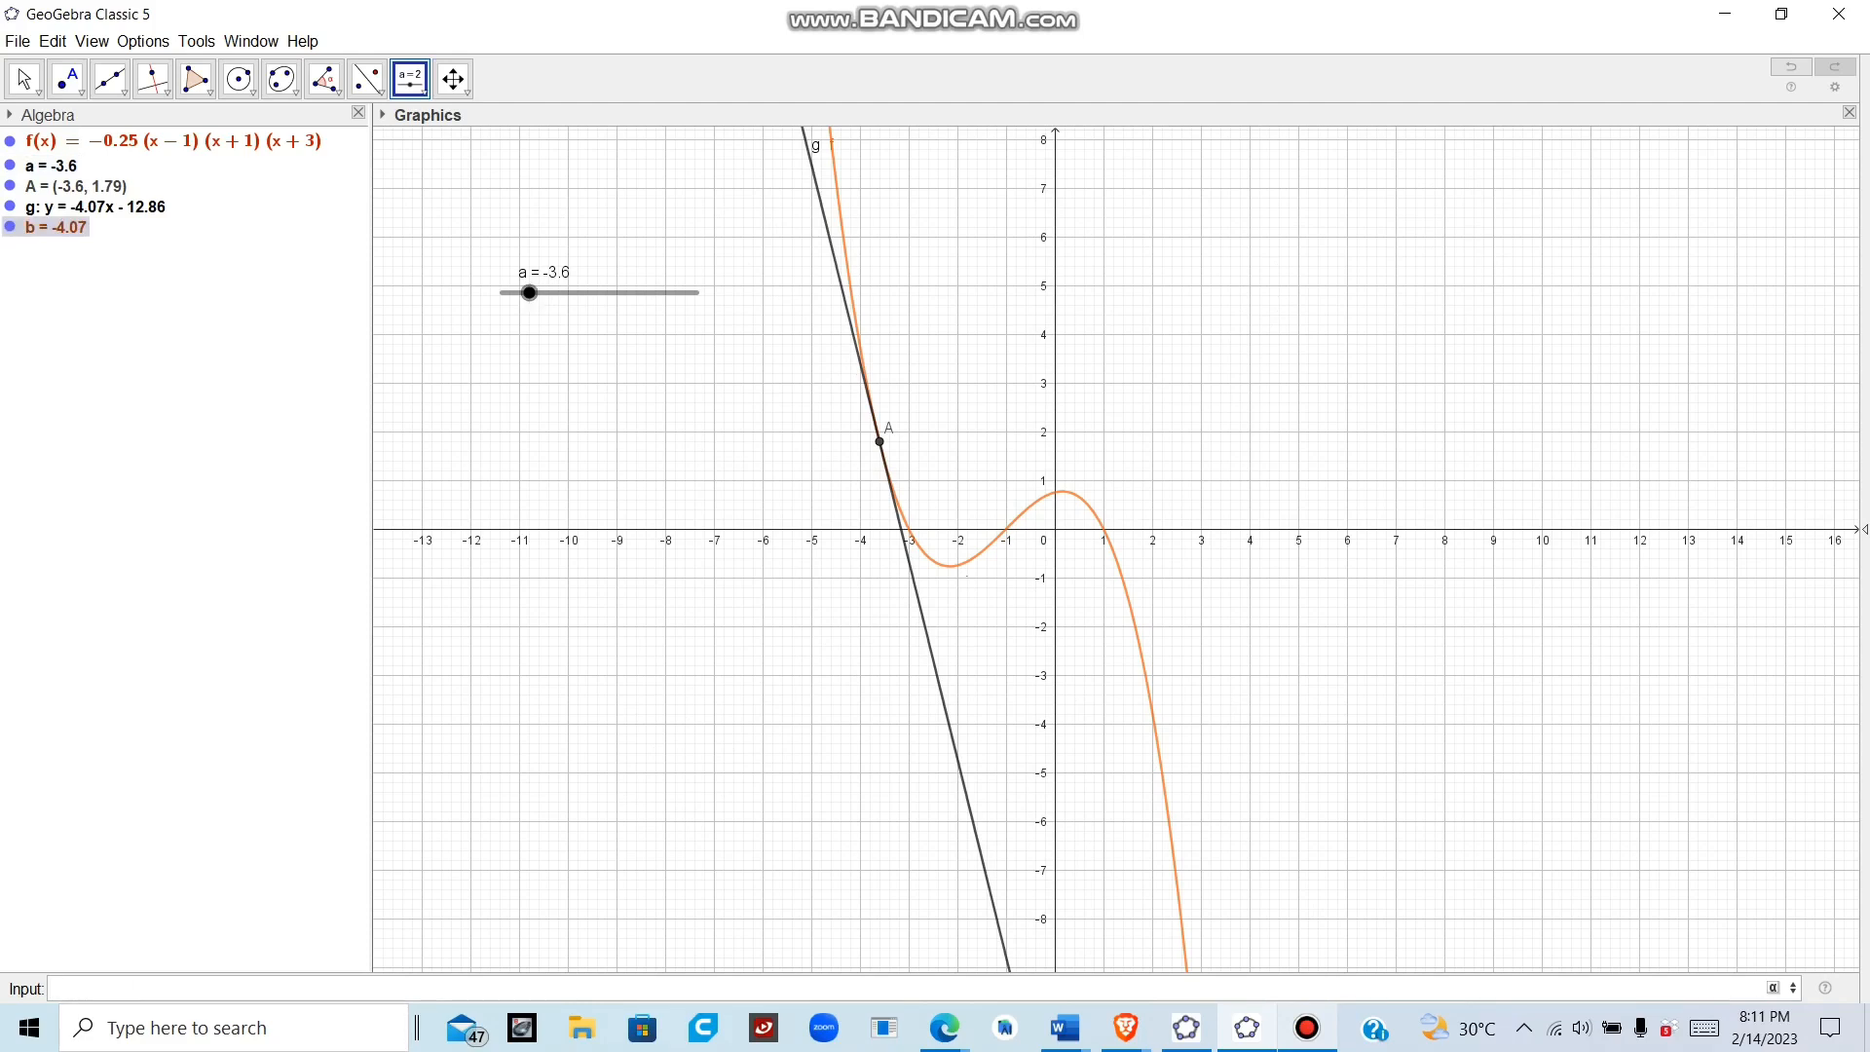
# Set slider a to -1.2, 1.4 and finally 2 to move point A and its tangent along the curve
pyautogui.moveTo(529, 292); pyautogui.dragTo(577, 292)
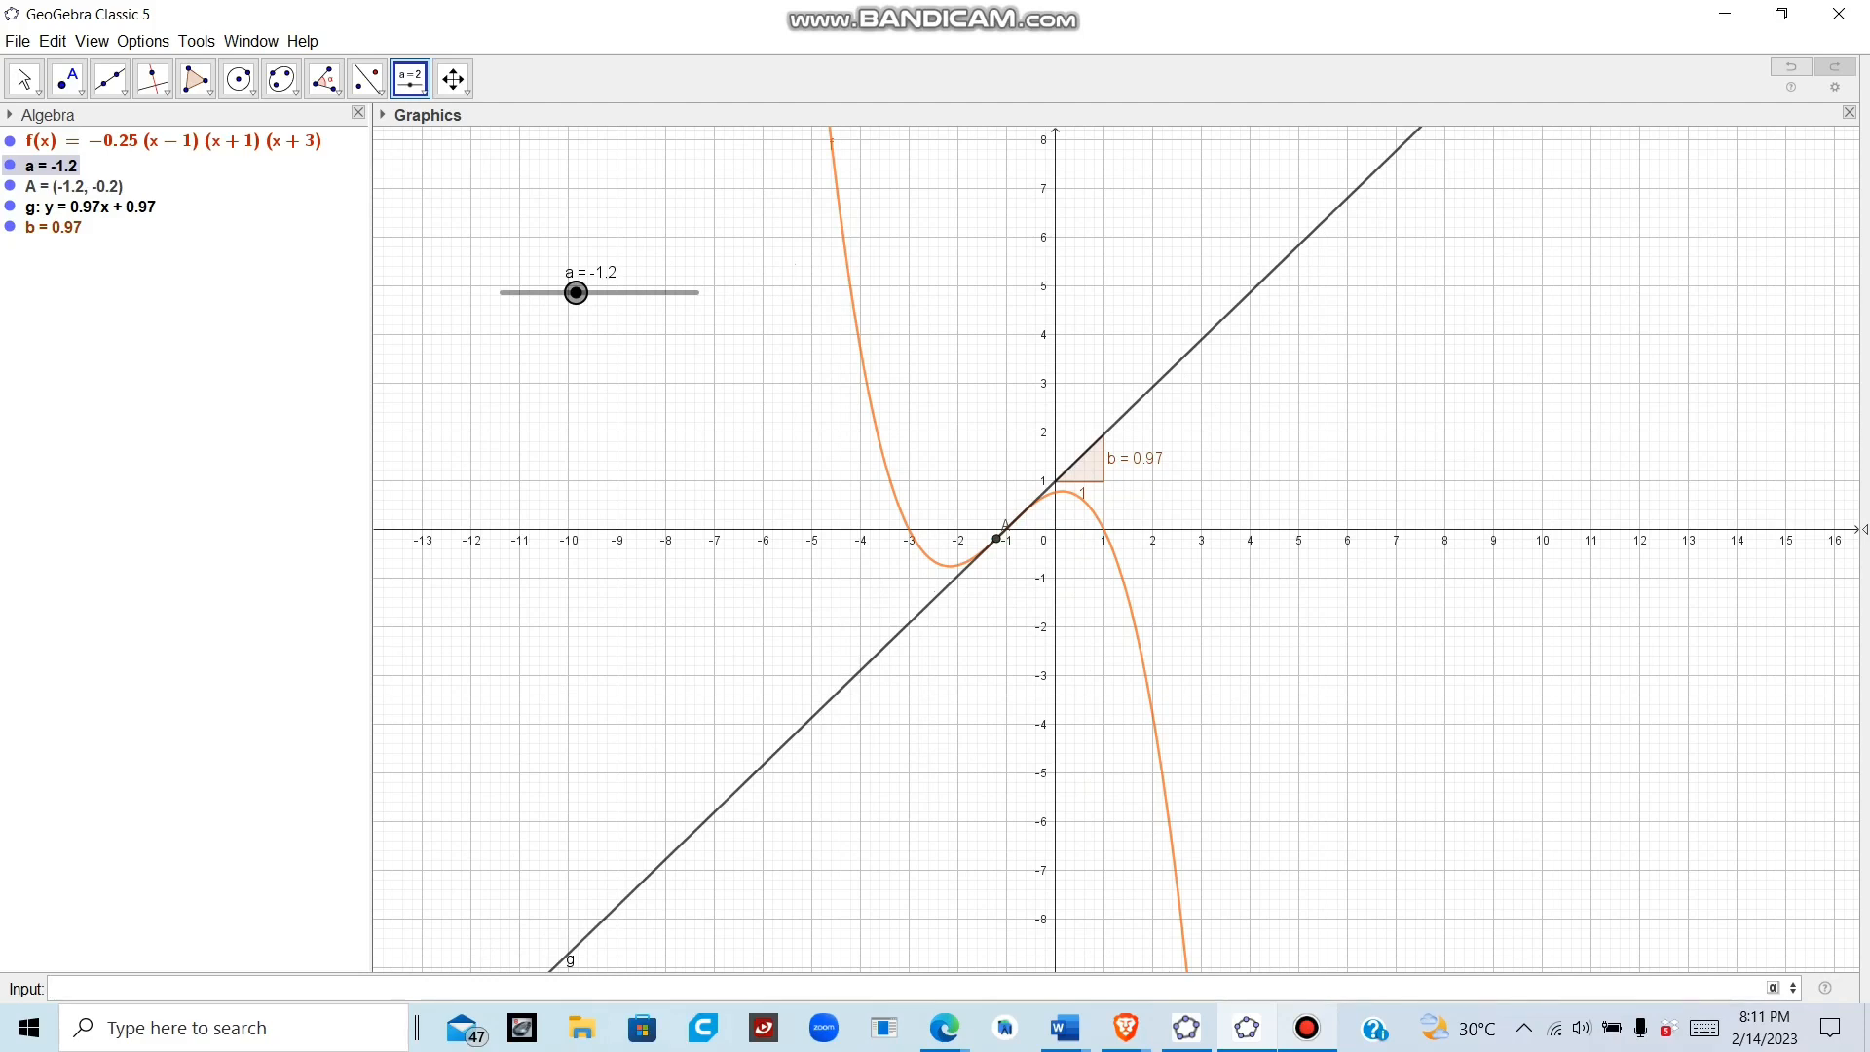
pyautogui.moveTo(577, 292); pyautogui.dragTo(627, 292)
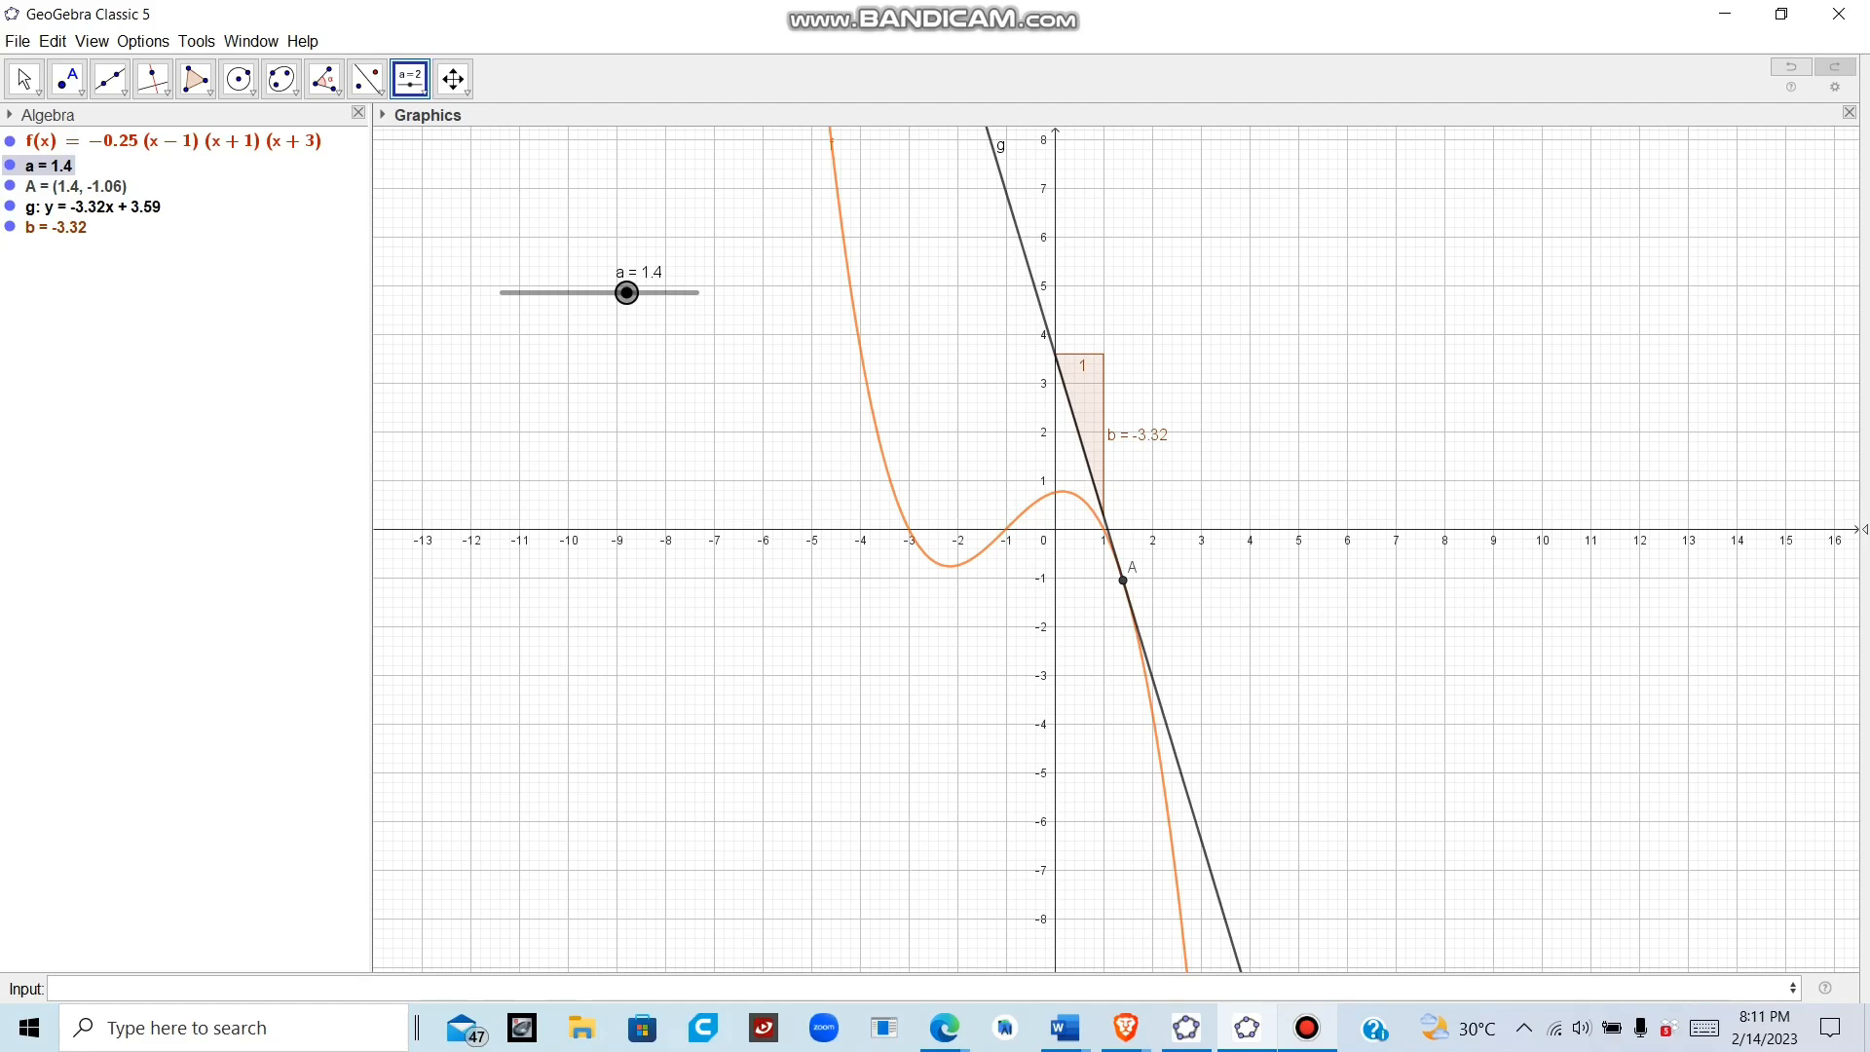
pyautogui.click(631, 304)
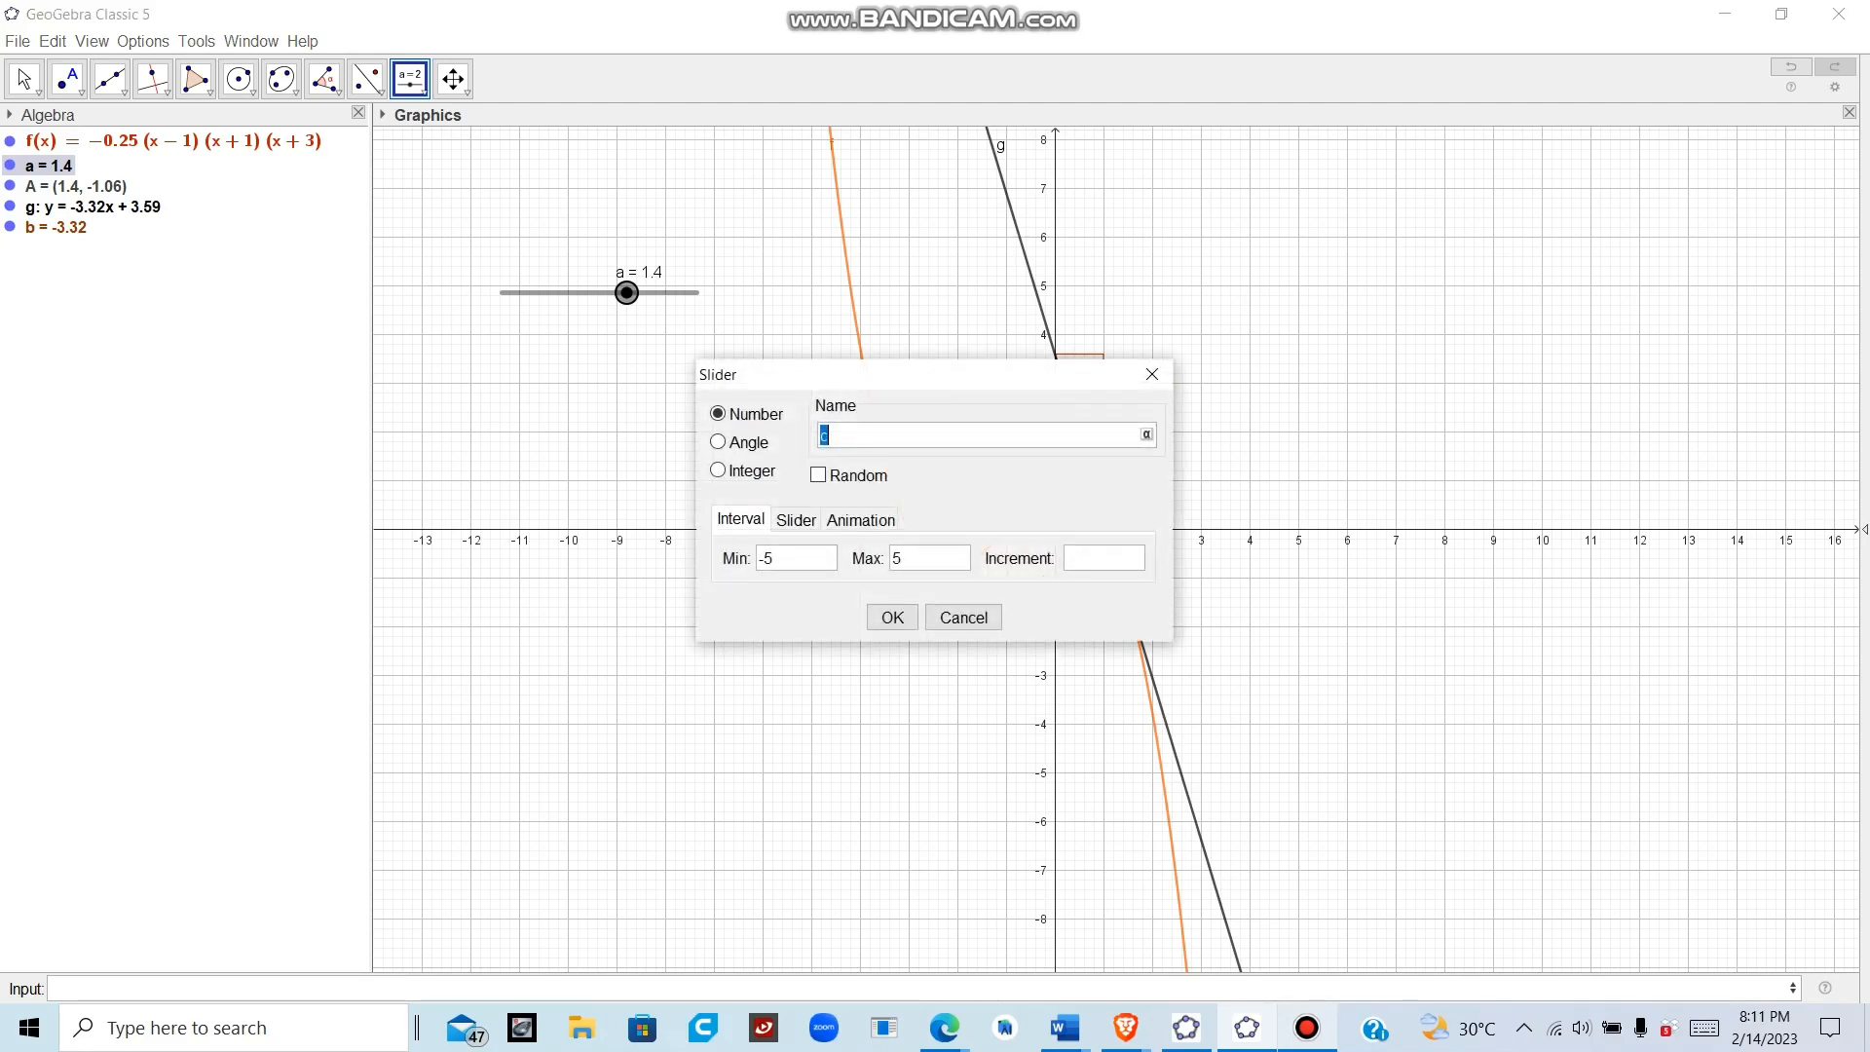
pyautogui.click(1152, 374)
pyautogui.click(24, 78)
pyautogui.moveTo(721, 418); pyautogui.dragTo(721, 609)
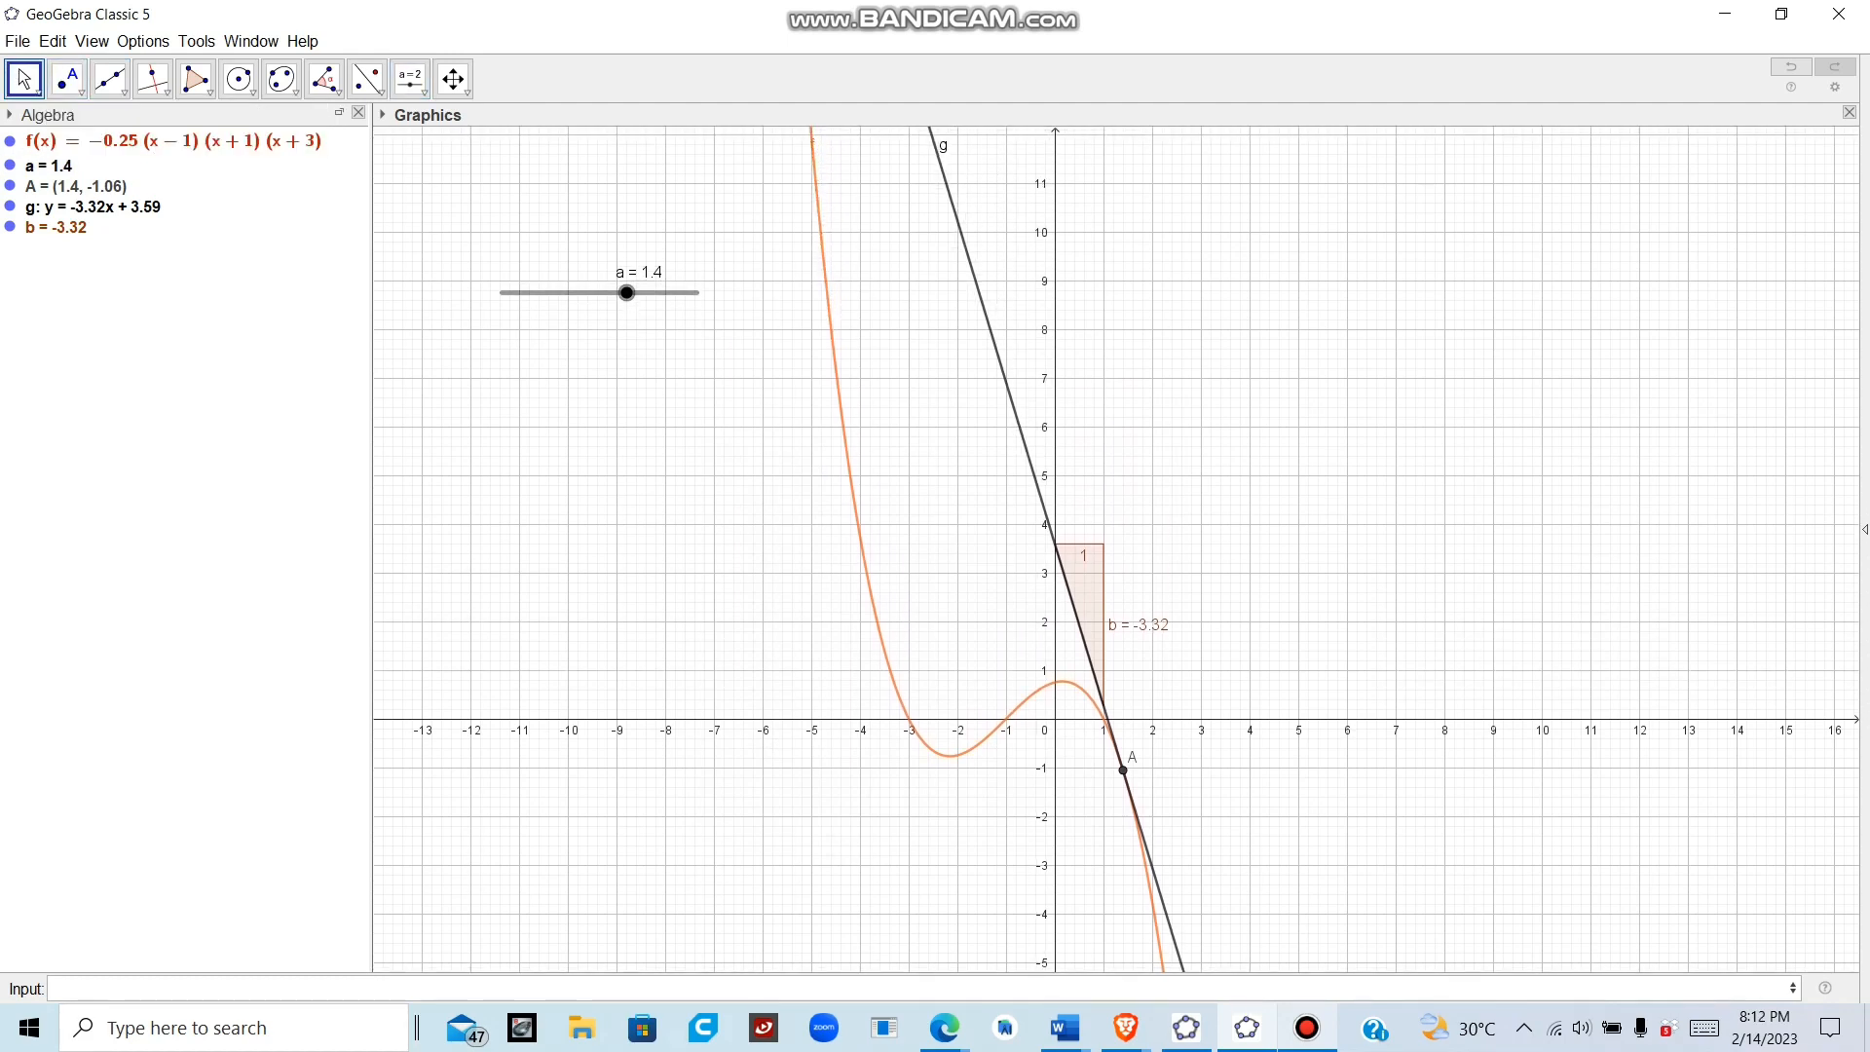
pyautogui.moveTo(626, 292)
pyautogui.mouseDown()
pyautogui.moveTo(501, 292)
pyautogui.moveTo(698, 292)
pyautogui.moveTo(517, 292)
pyautogui.moveTo(638, 292)
pyautogui.mouseUp()
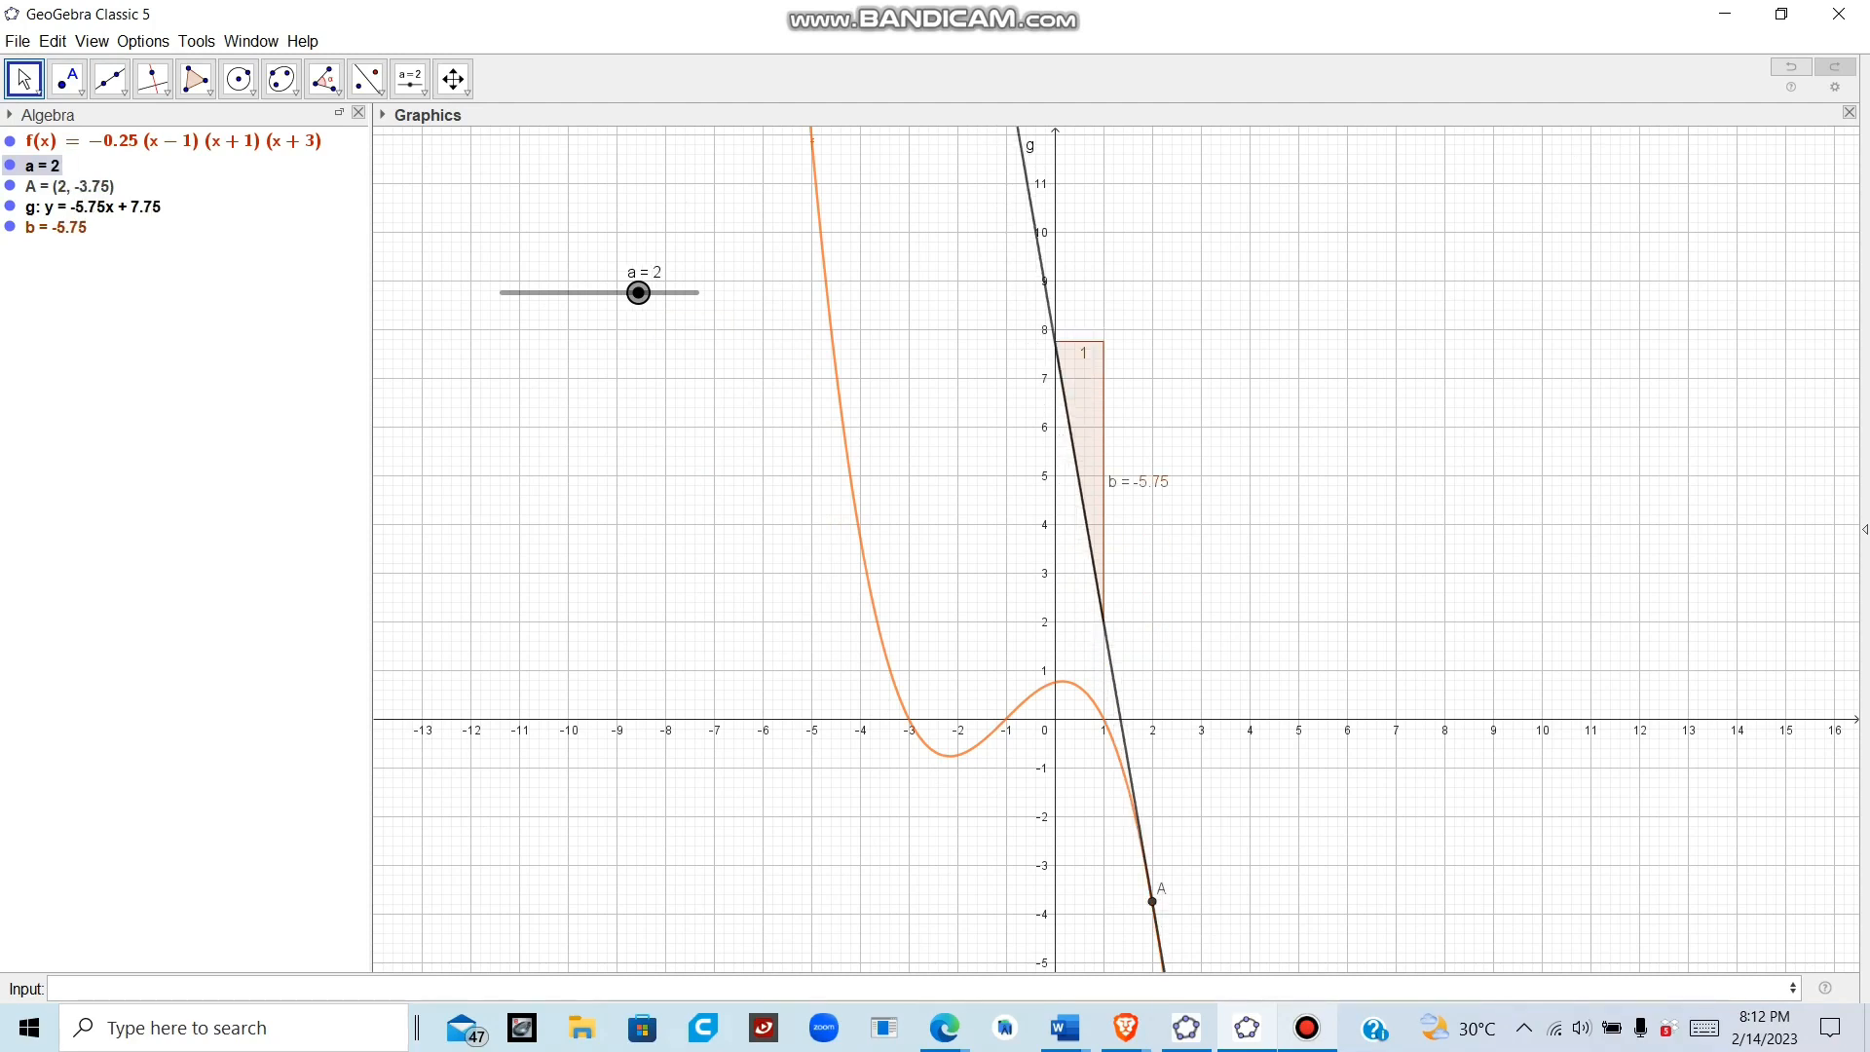
# Set slider a's interval to a minimum of -3 and a maximum of 1.999
pyautogui.doubleClick(640, 292)
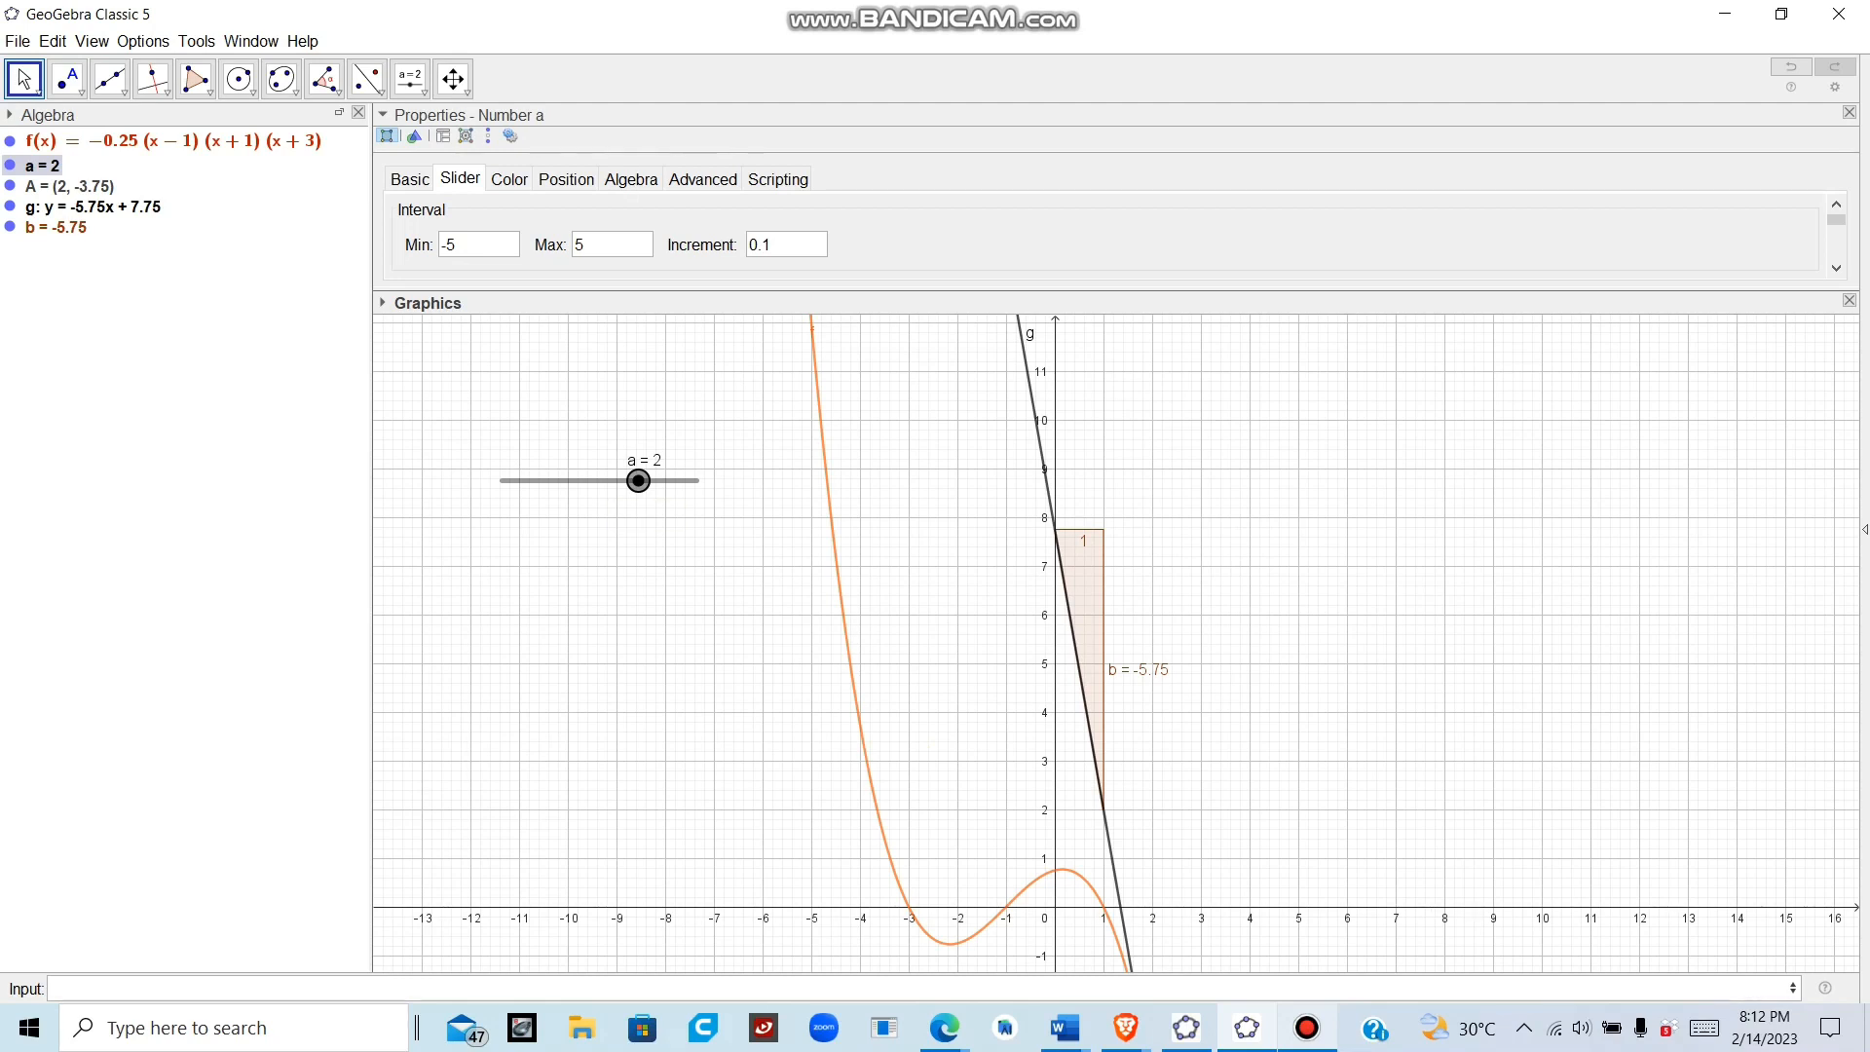
pyautogui.press('BackSpace')
pyautogui.write('3')
pyautogui.press('Tab')
pyautogui.press('BackSpace')
pyautogui.write('1.999')
pyautogui.click(740, 604)
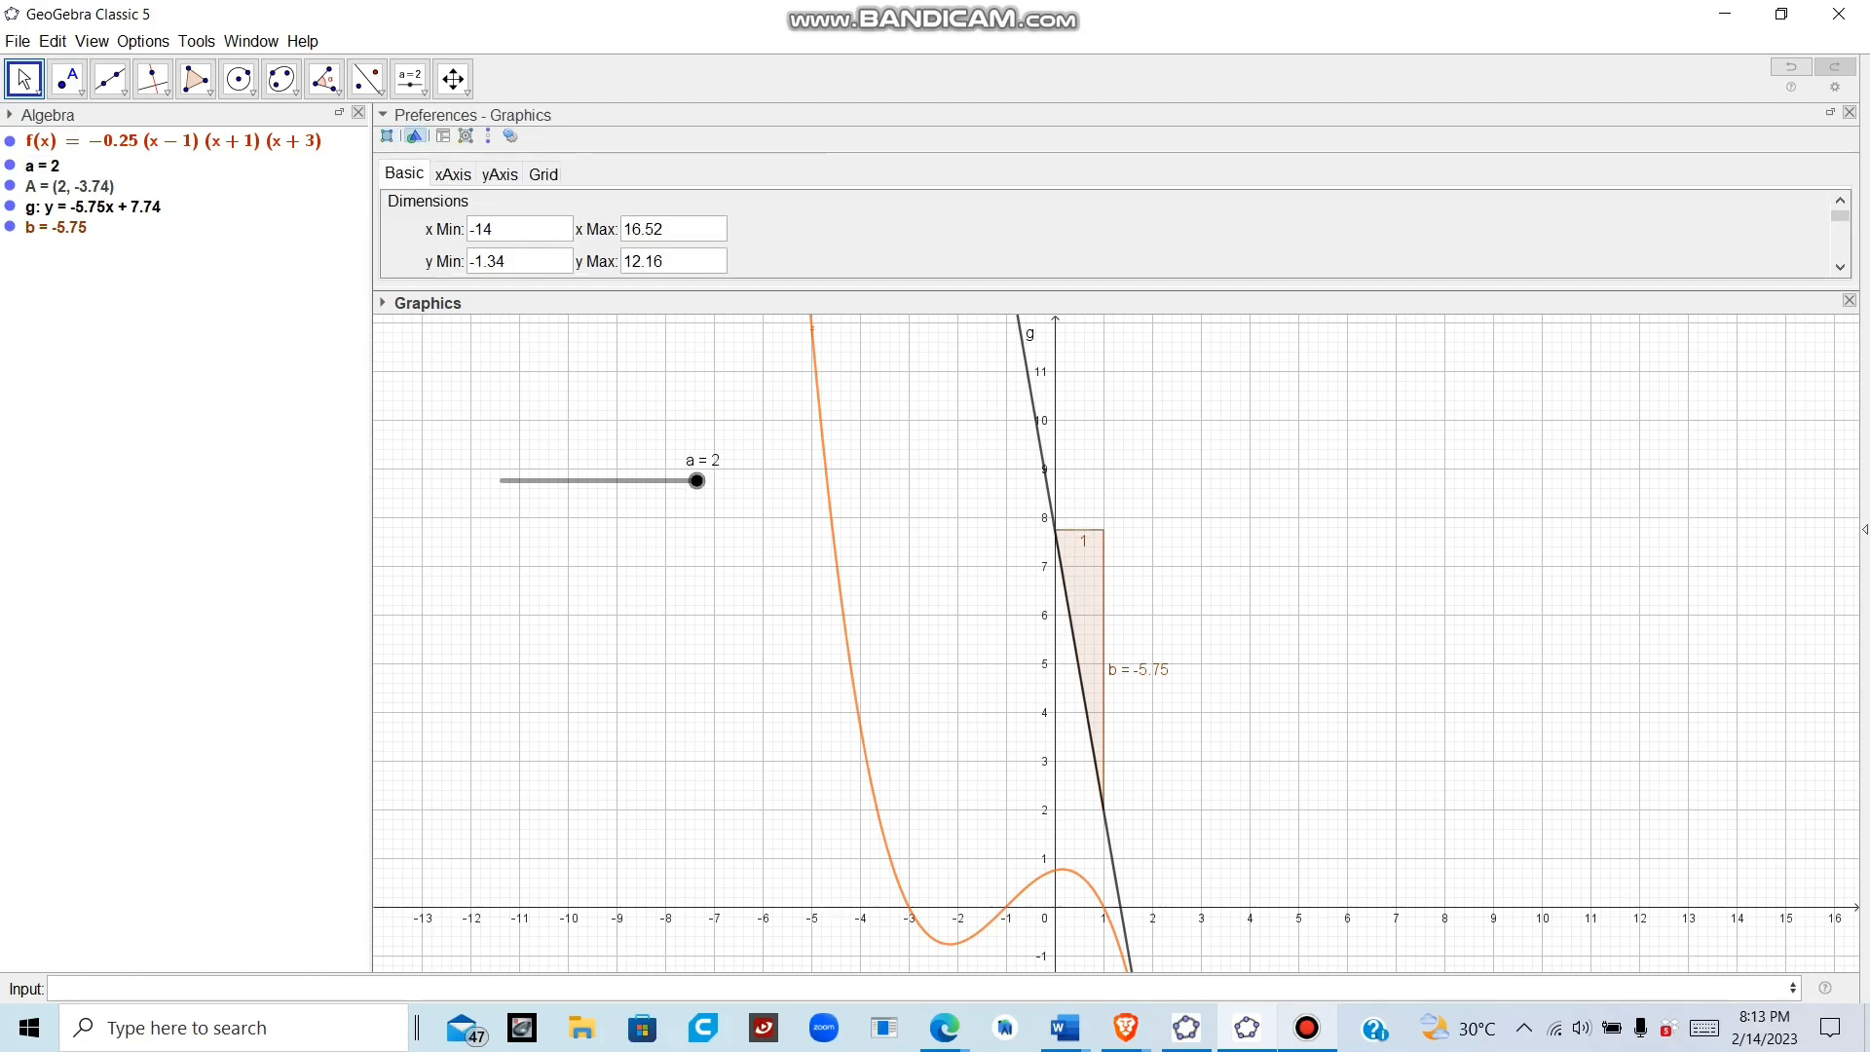
pyautogui.click(1835, 87)
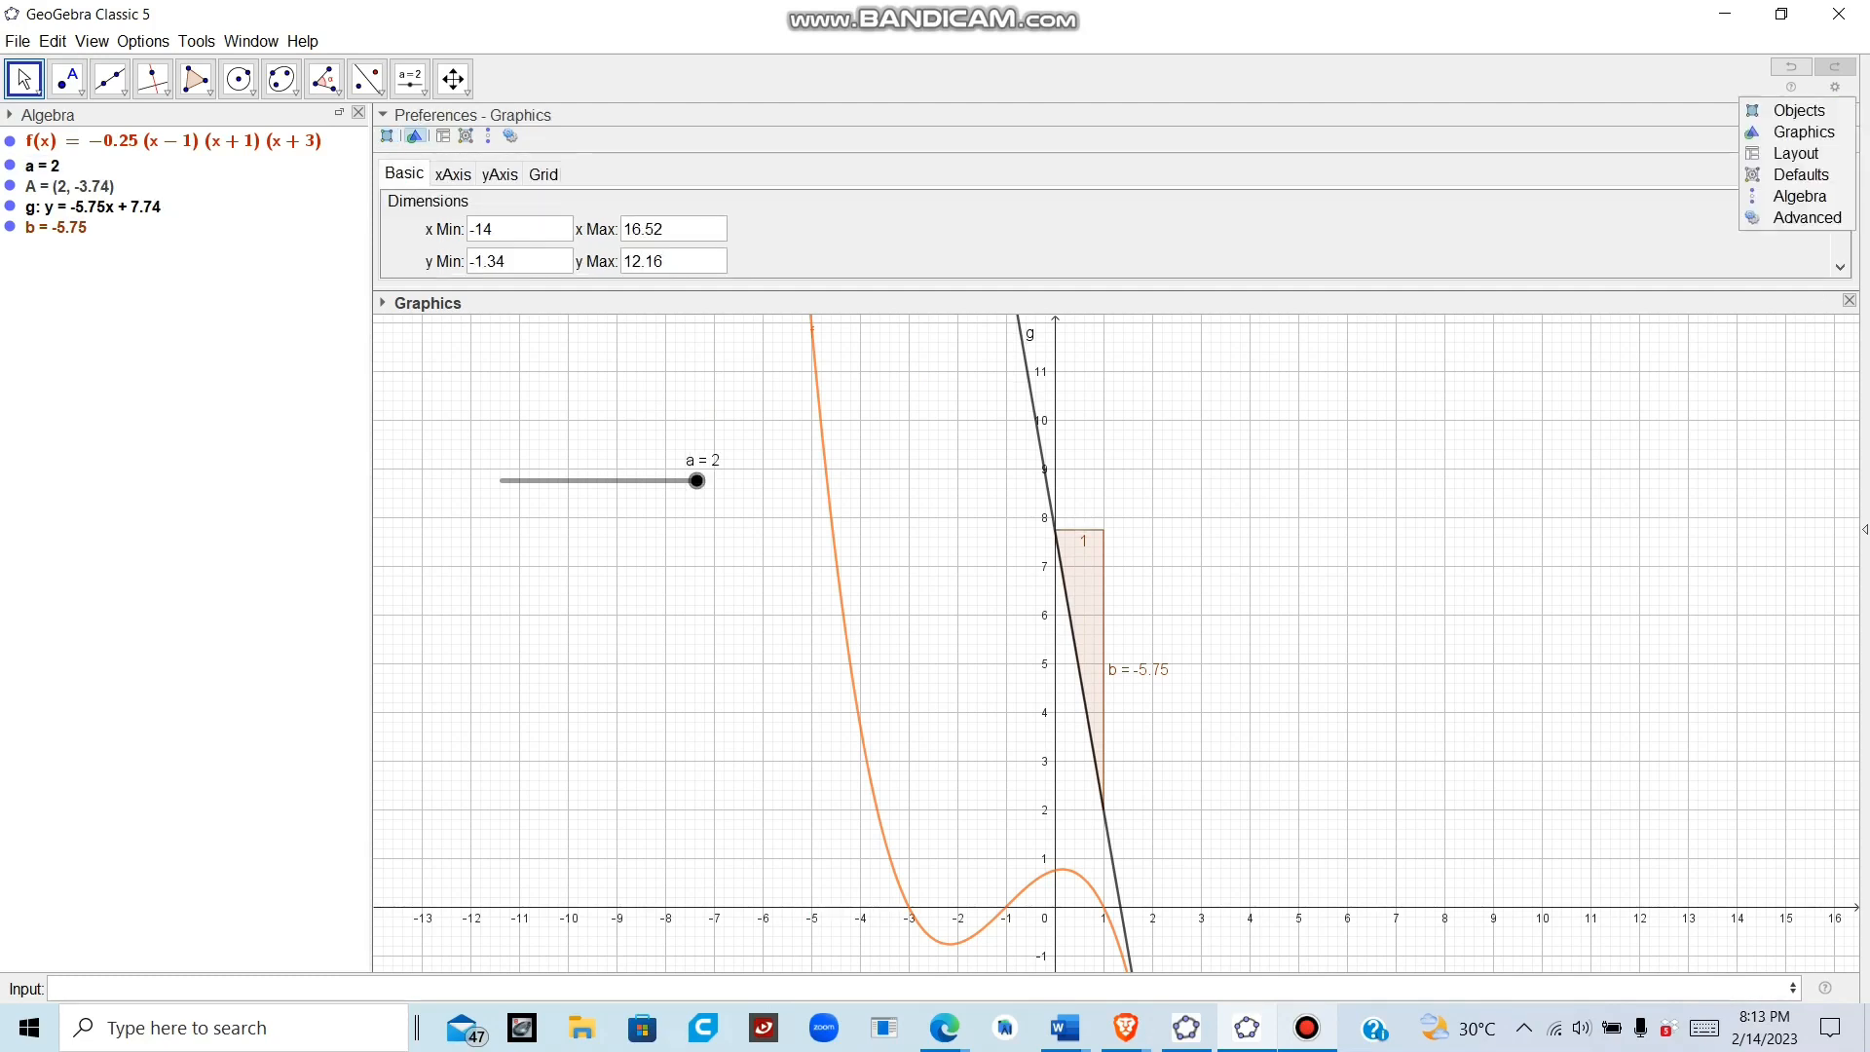
pyautogui.moveTo(696, 480)
pyautogui.mouseDown()
pyautogui.moveTo(522, 480)
pyautogui.moveTo(696, 480)
pyautogui.mouseUp()
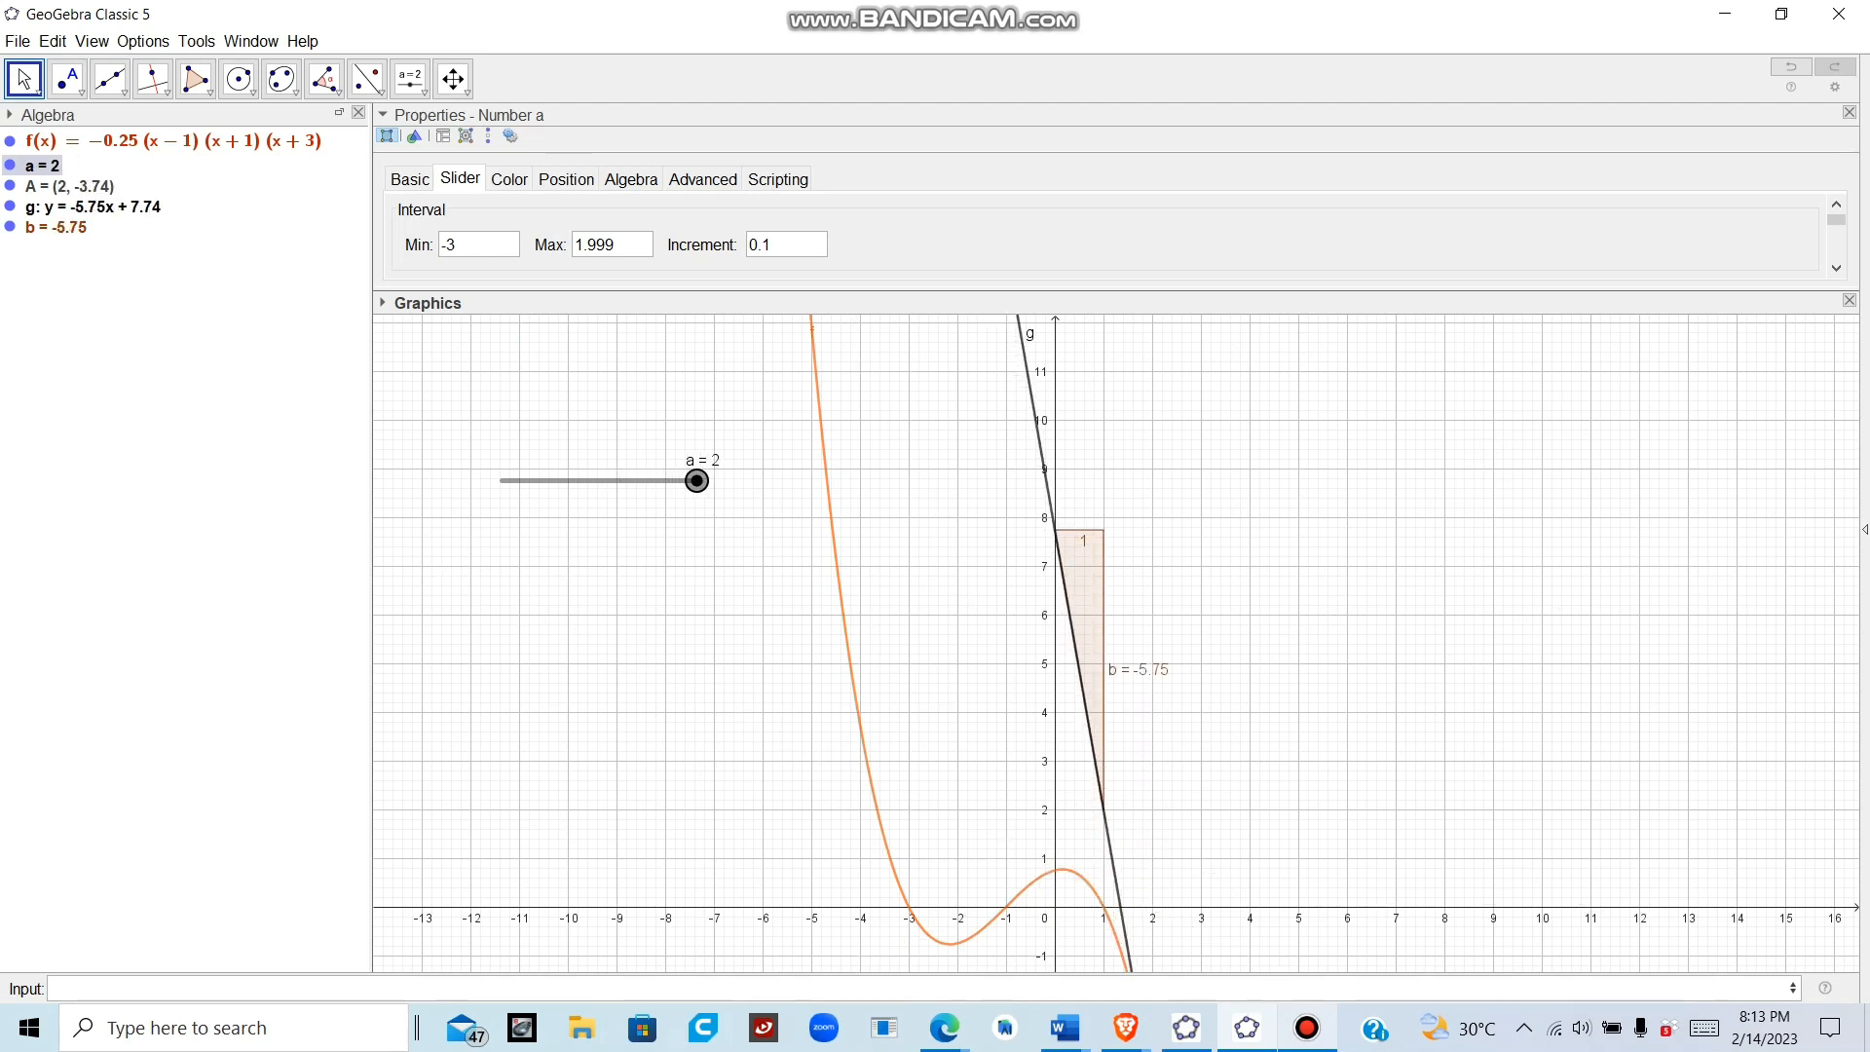
# Set the rounding to 5 decimal places and close the properties of slider a
pyautogui.click(143, 41)
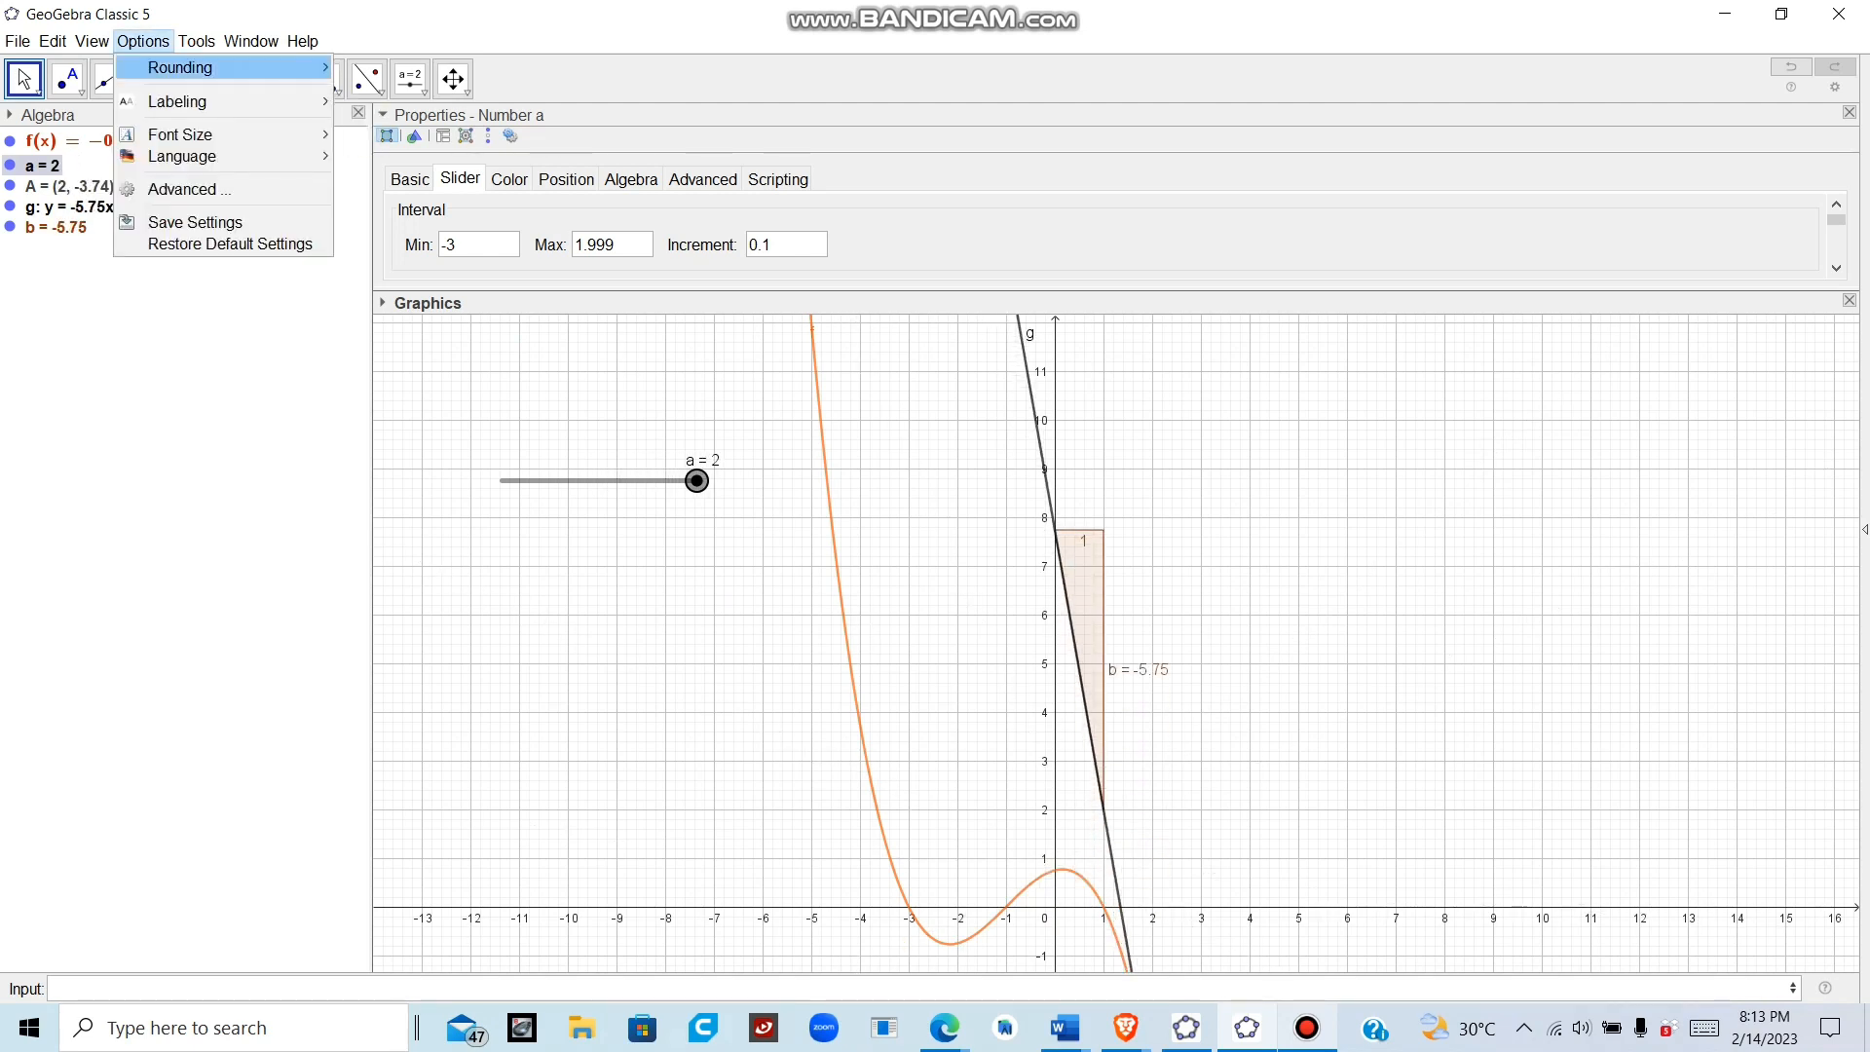
pyautogui.moveTo(185, 67)
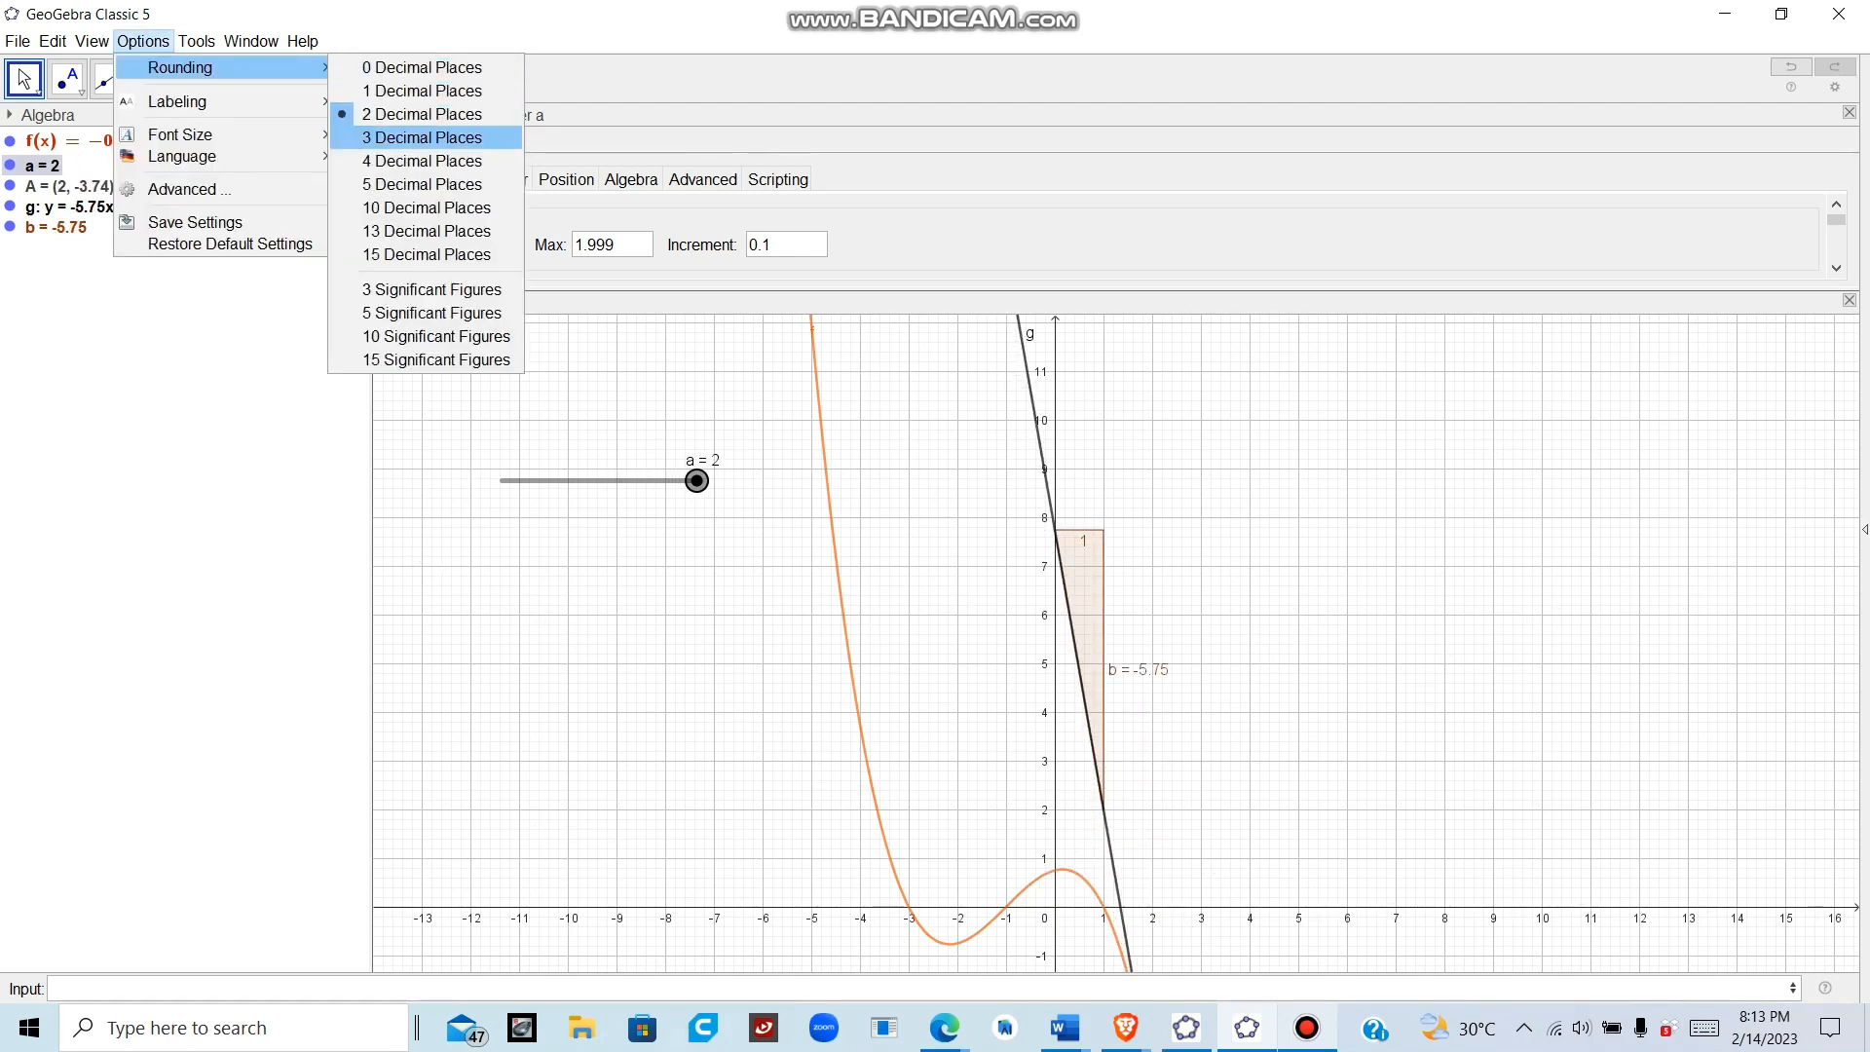
pyautogui.click(428, 184)
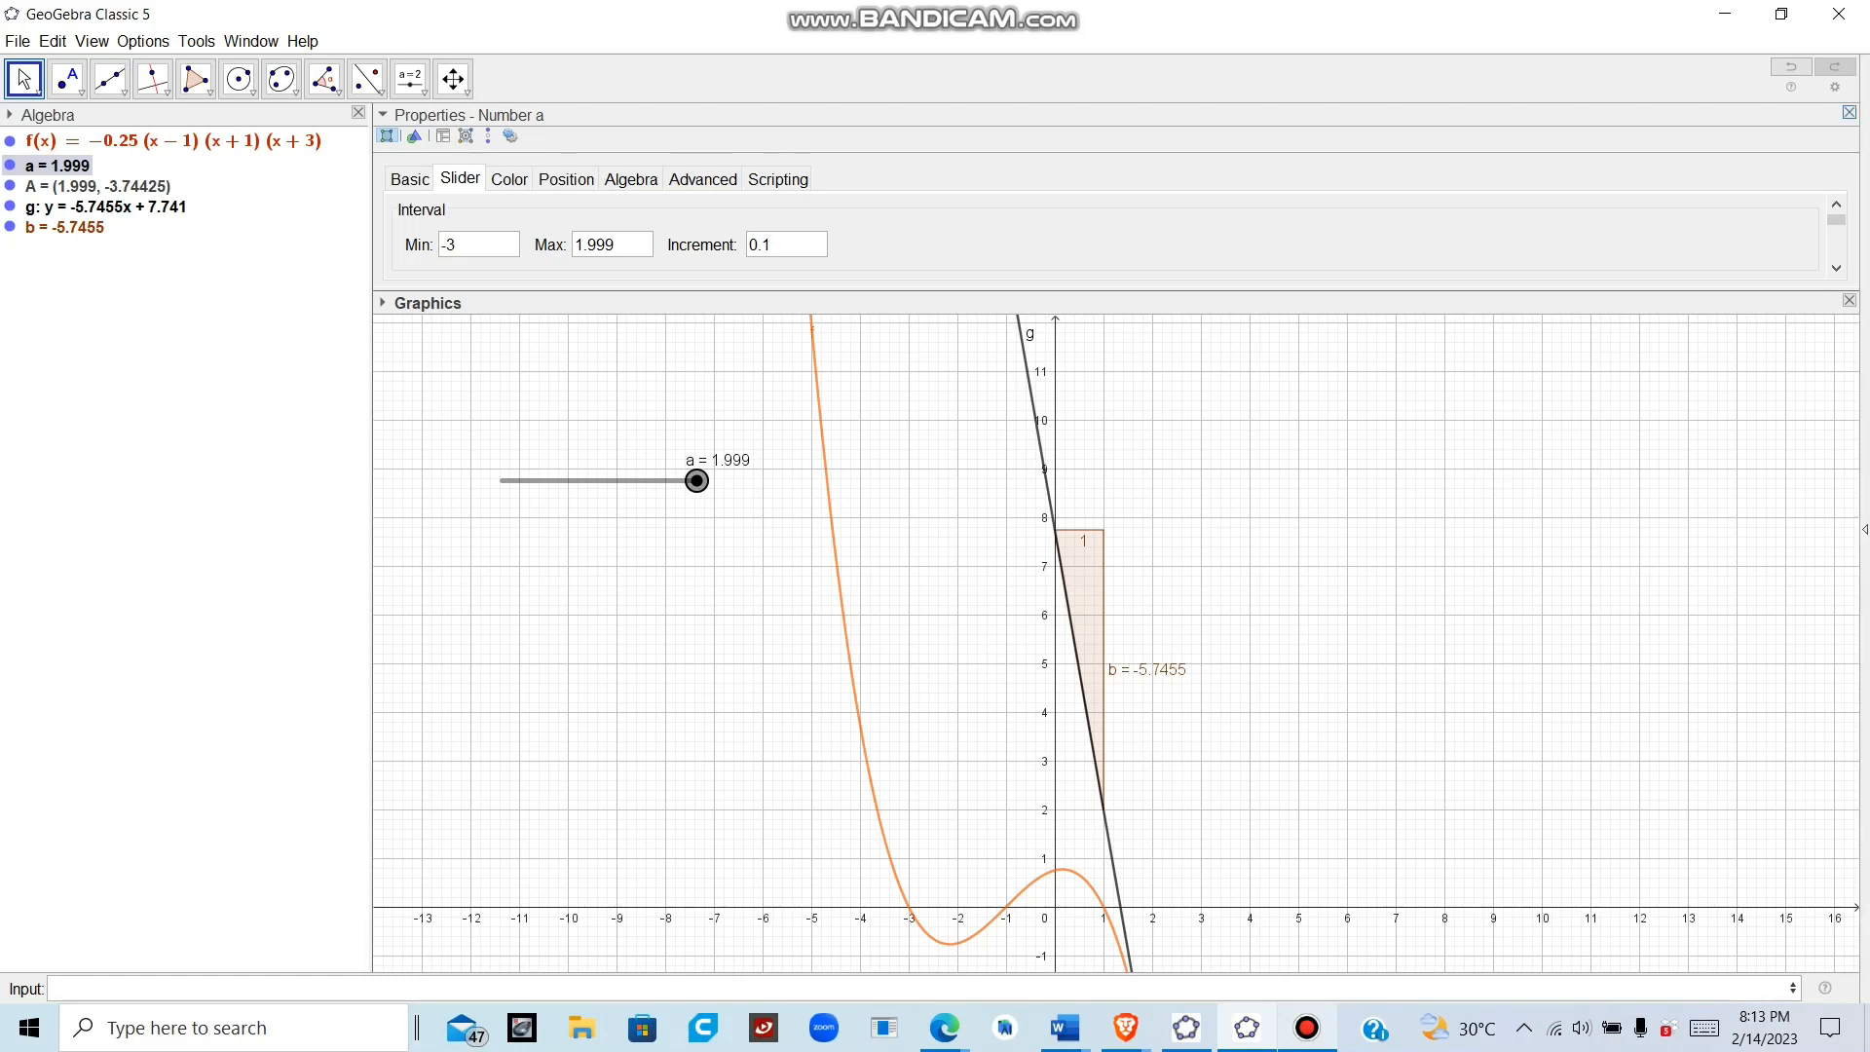
pyautogui.click(1849, 112)
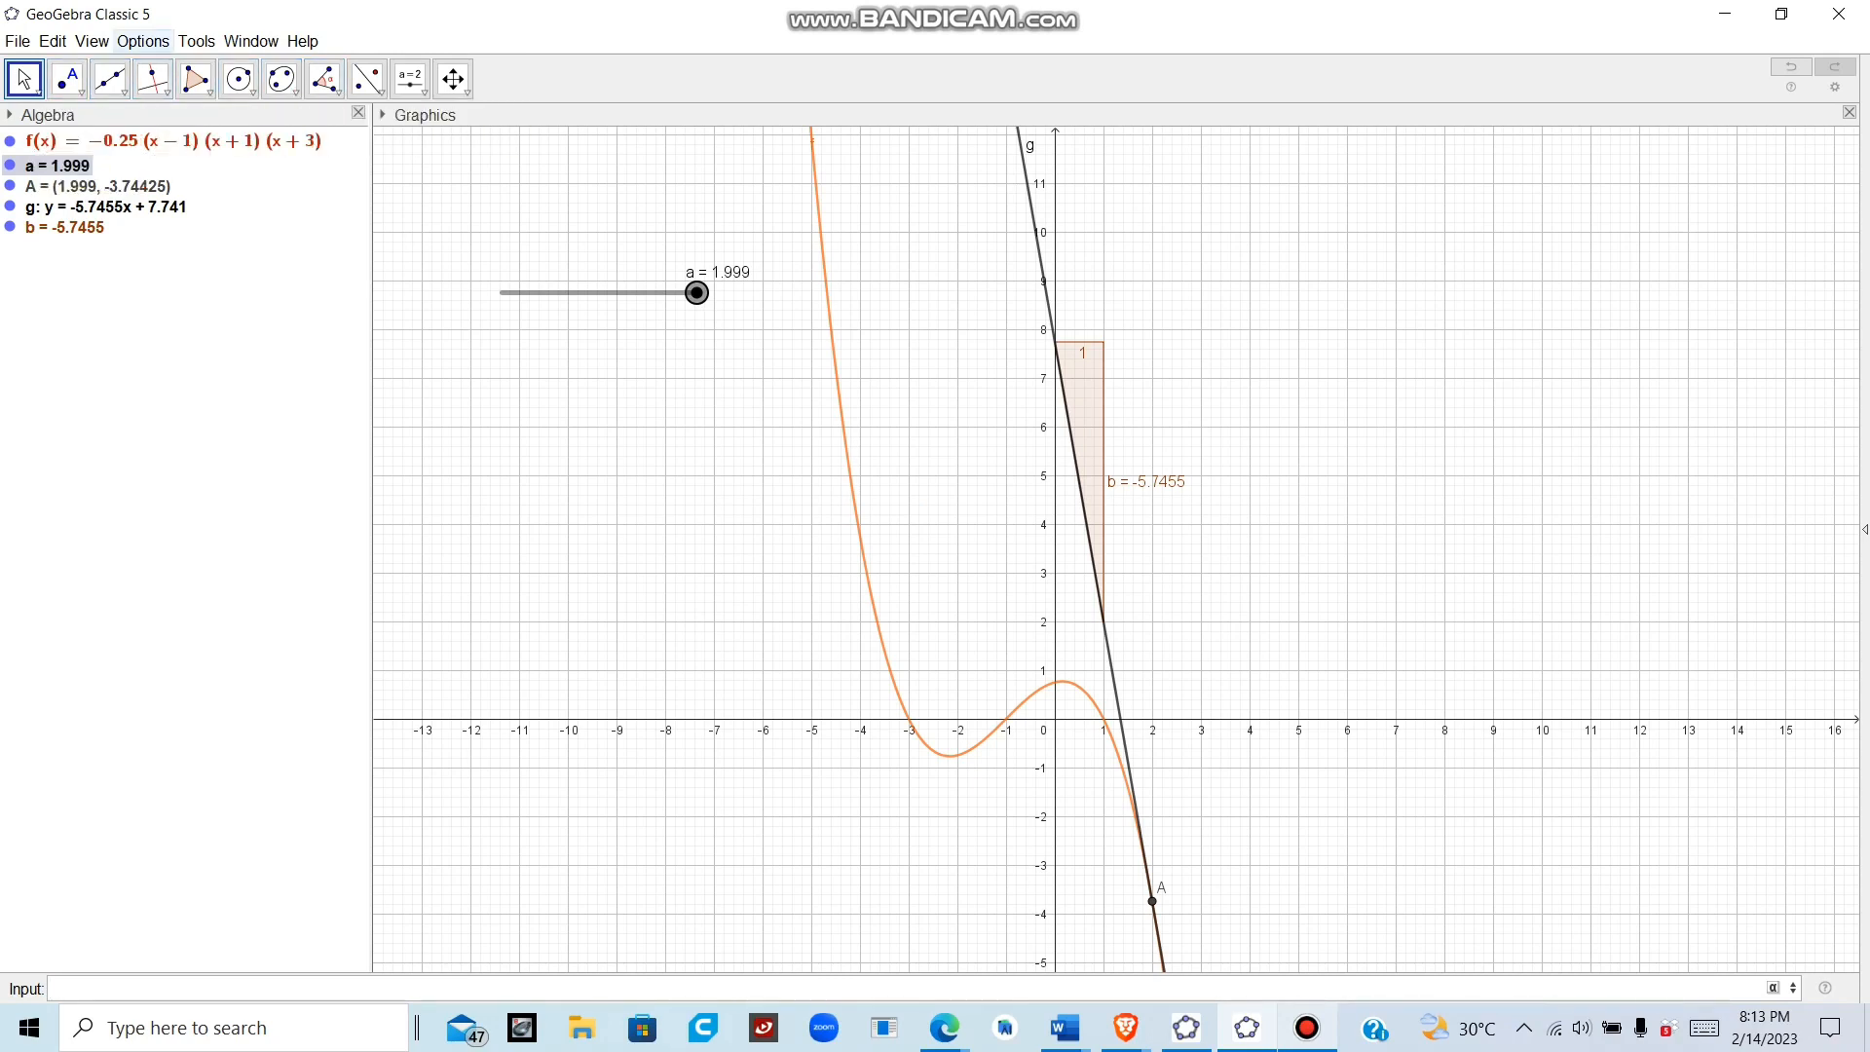
# Create a number slider named b with minimum 2.001, maximum 5 and increment 0.1 beside the slope triangle
pyautogui.click(410, 78)
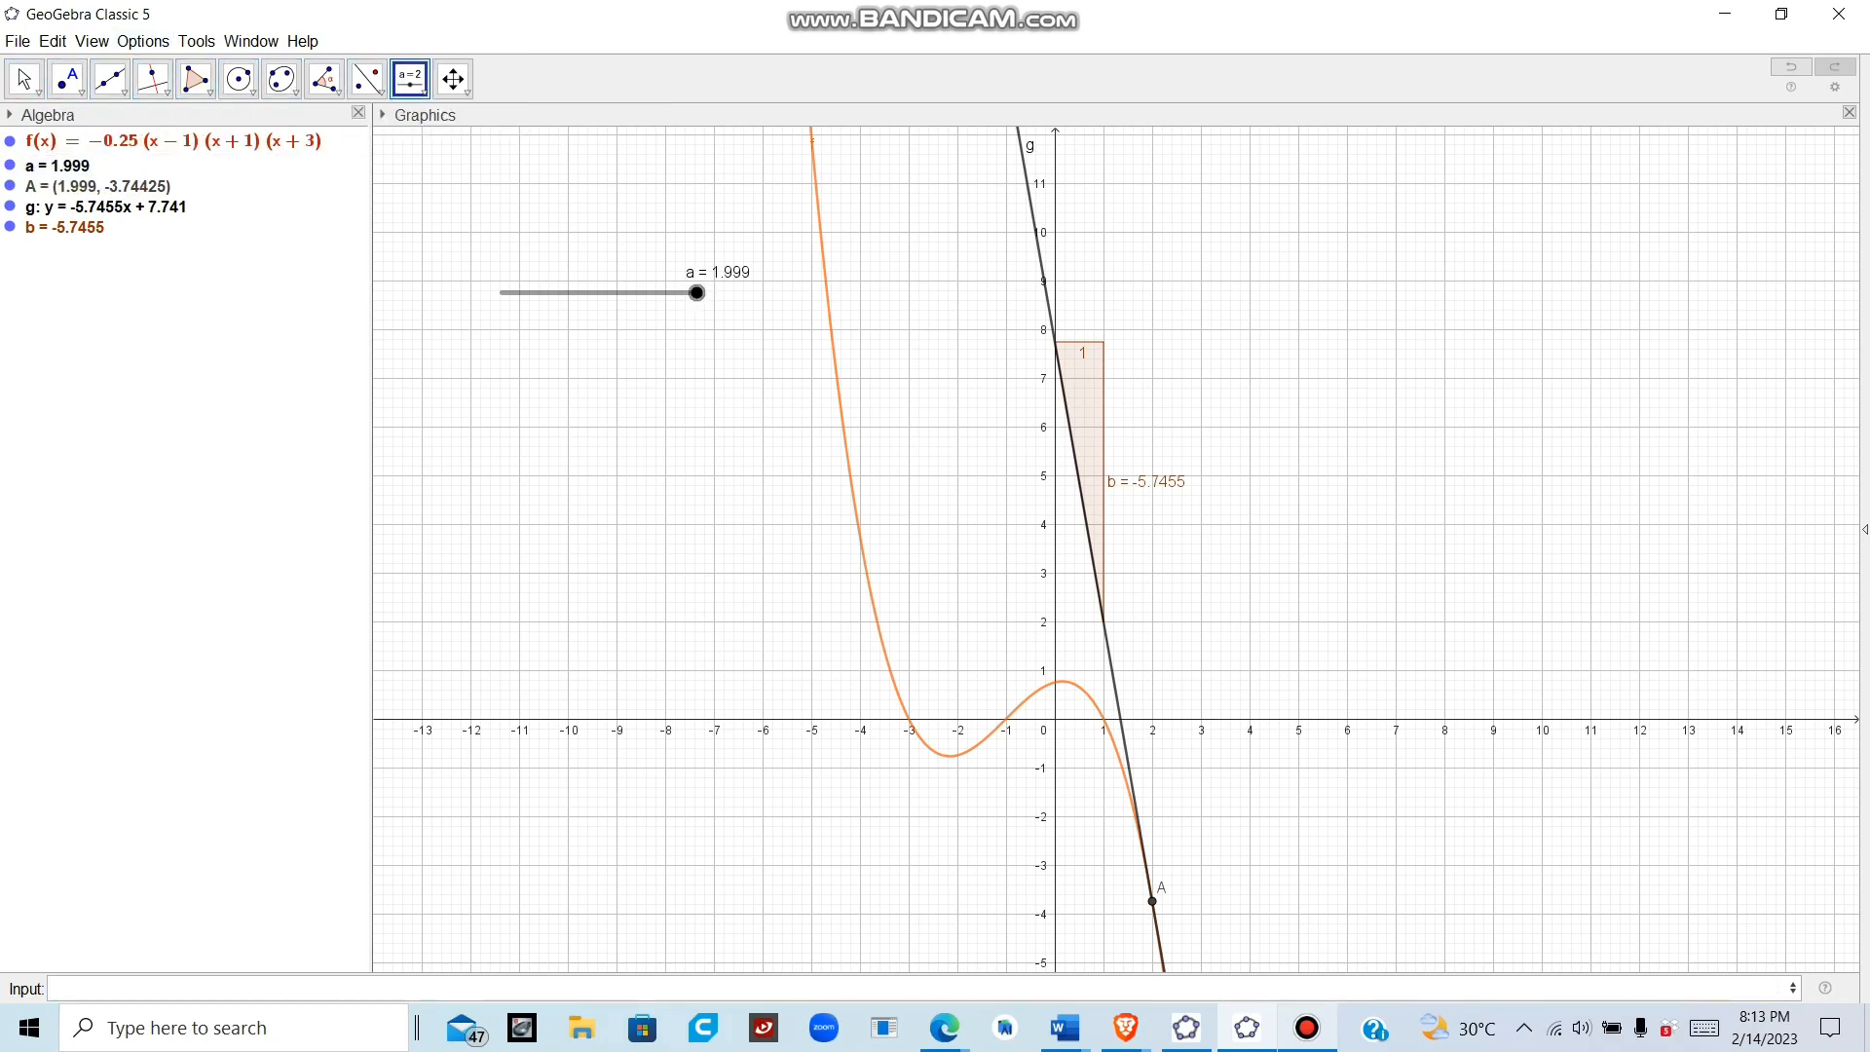
pyautogui.click(506, 380)
pyautogui.click(876, 436)
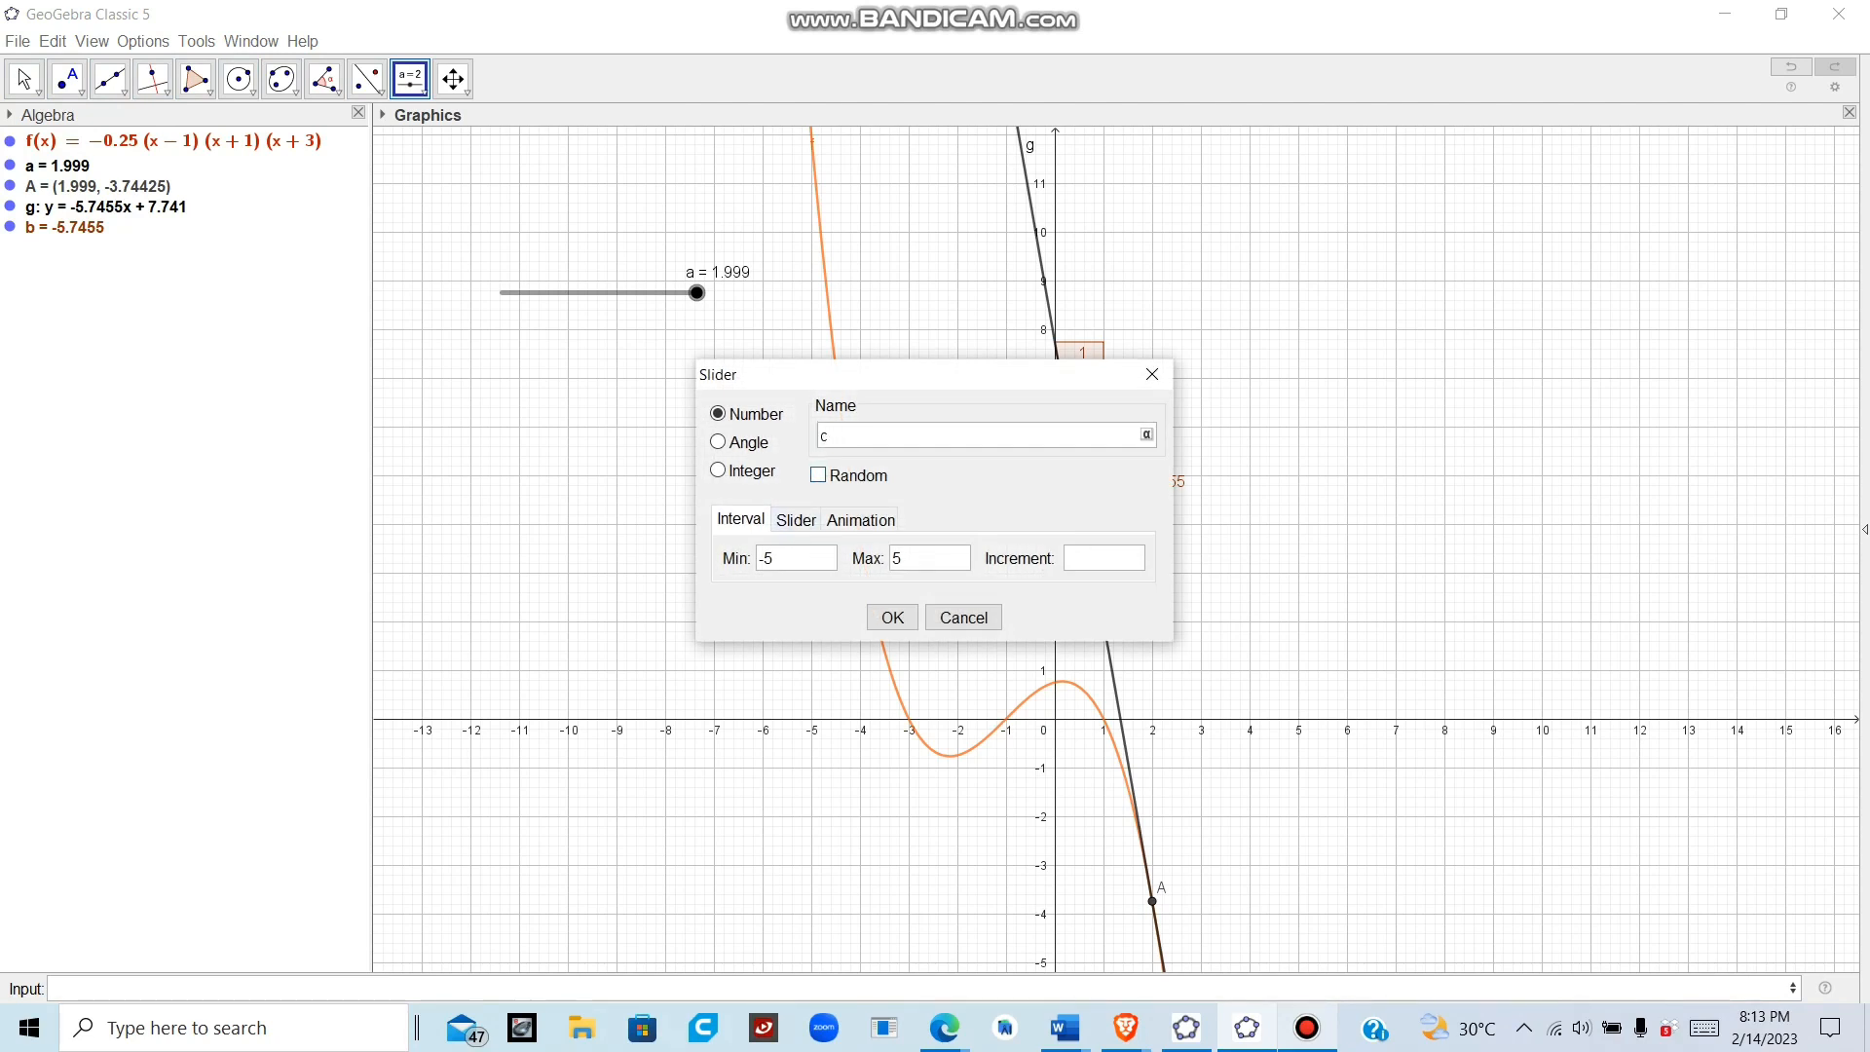
pyautogui.press('BackSpace')
pyautogui.write('bn')
pyautogui.press('BackSpace')
pyautogui.press('BackSpace')
pyautogui.press('BackSpace')
pyautogui.write('2.001')
pyautogui.write('0.1')
pyautogui.click(892, 617)
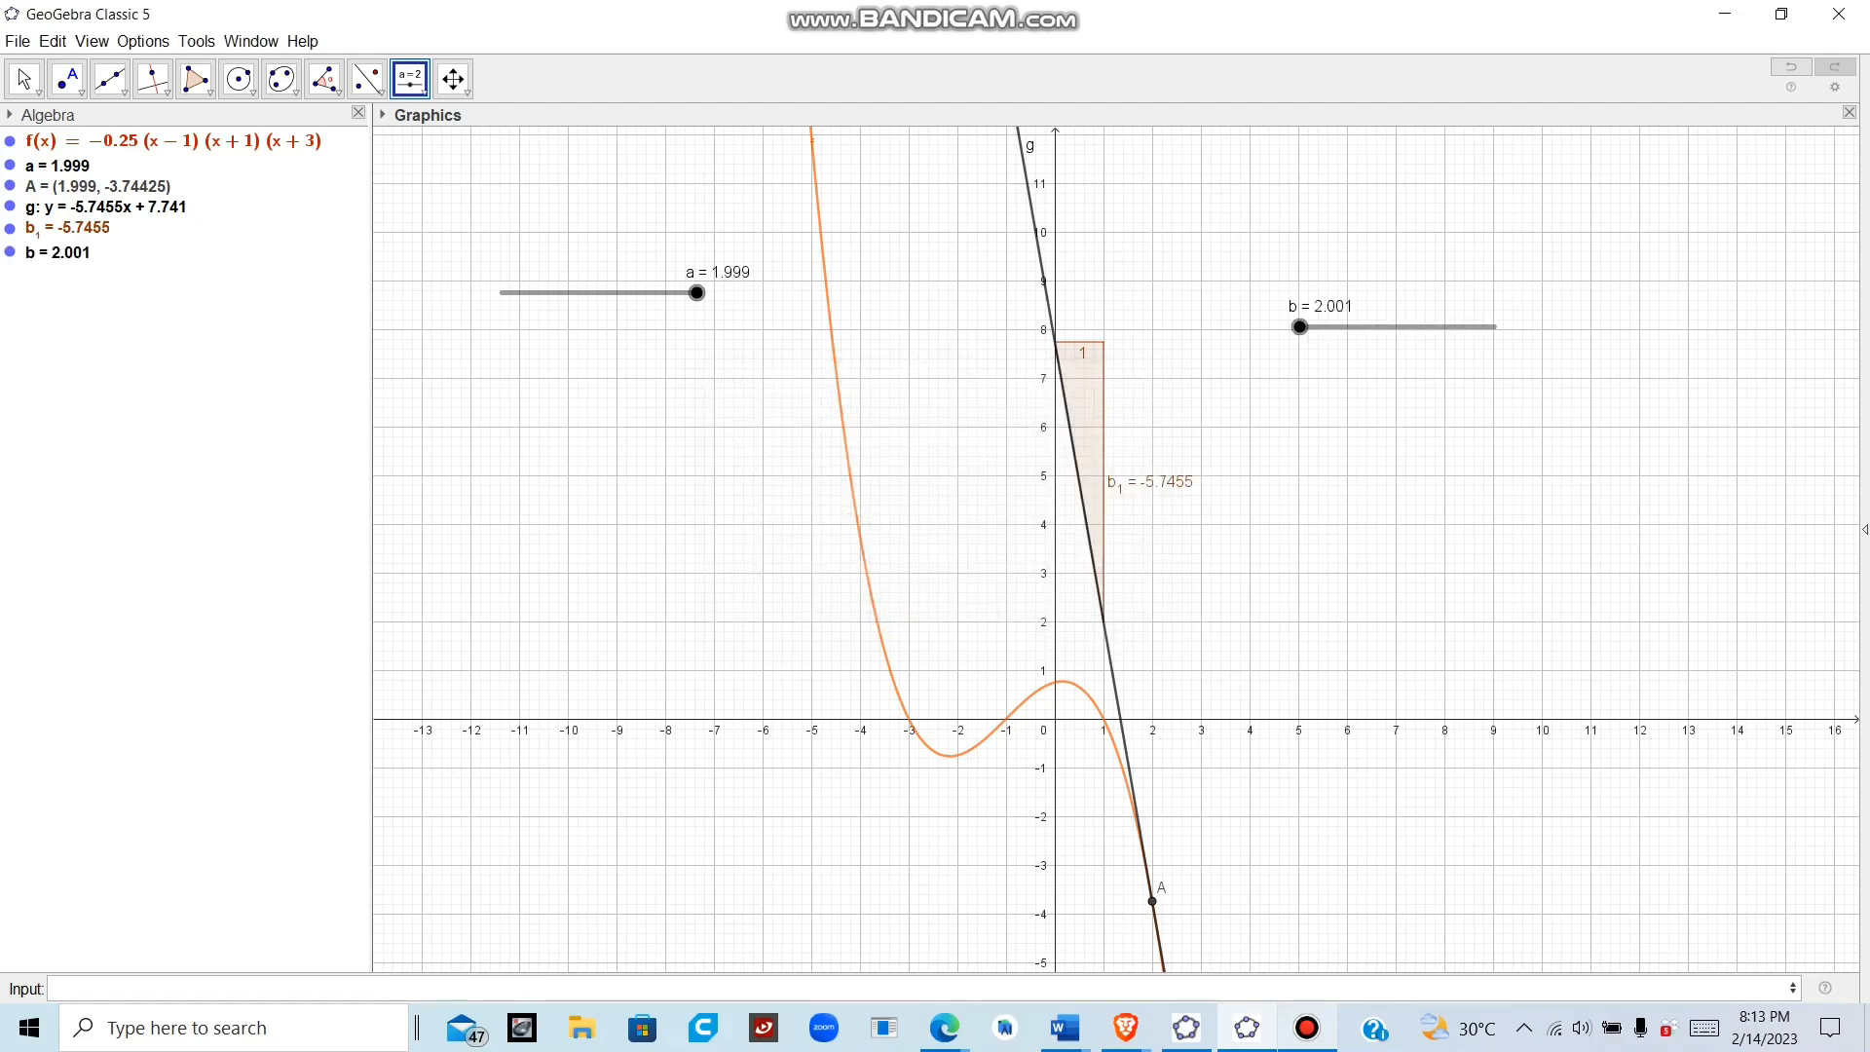
# Set slider b to 3.501 and create the point (b,f(b)) on the function's graph
pyautogui.moveTo(1301, 327)
pyautogui.mouseDown()
pyautogui.moveTo(1490, 326)
pyautogui.moveTo(1306, 328)
pyautogui.mouseUp()
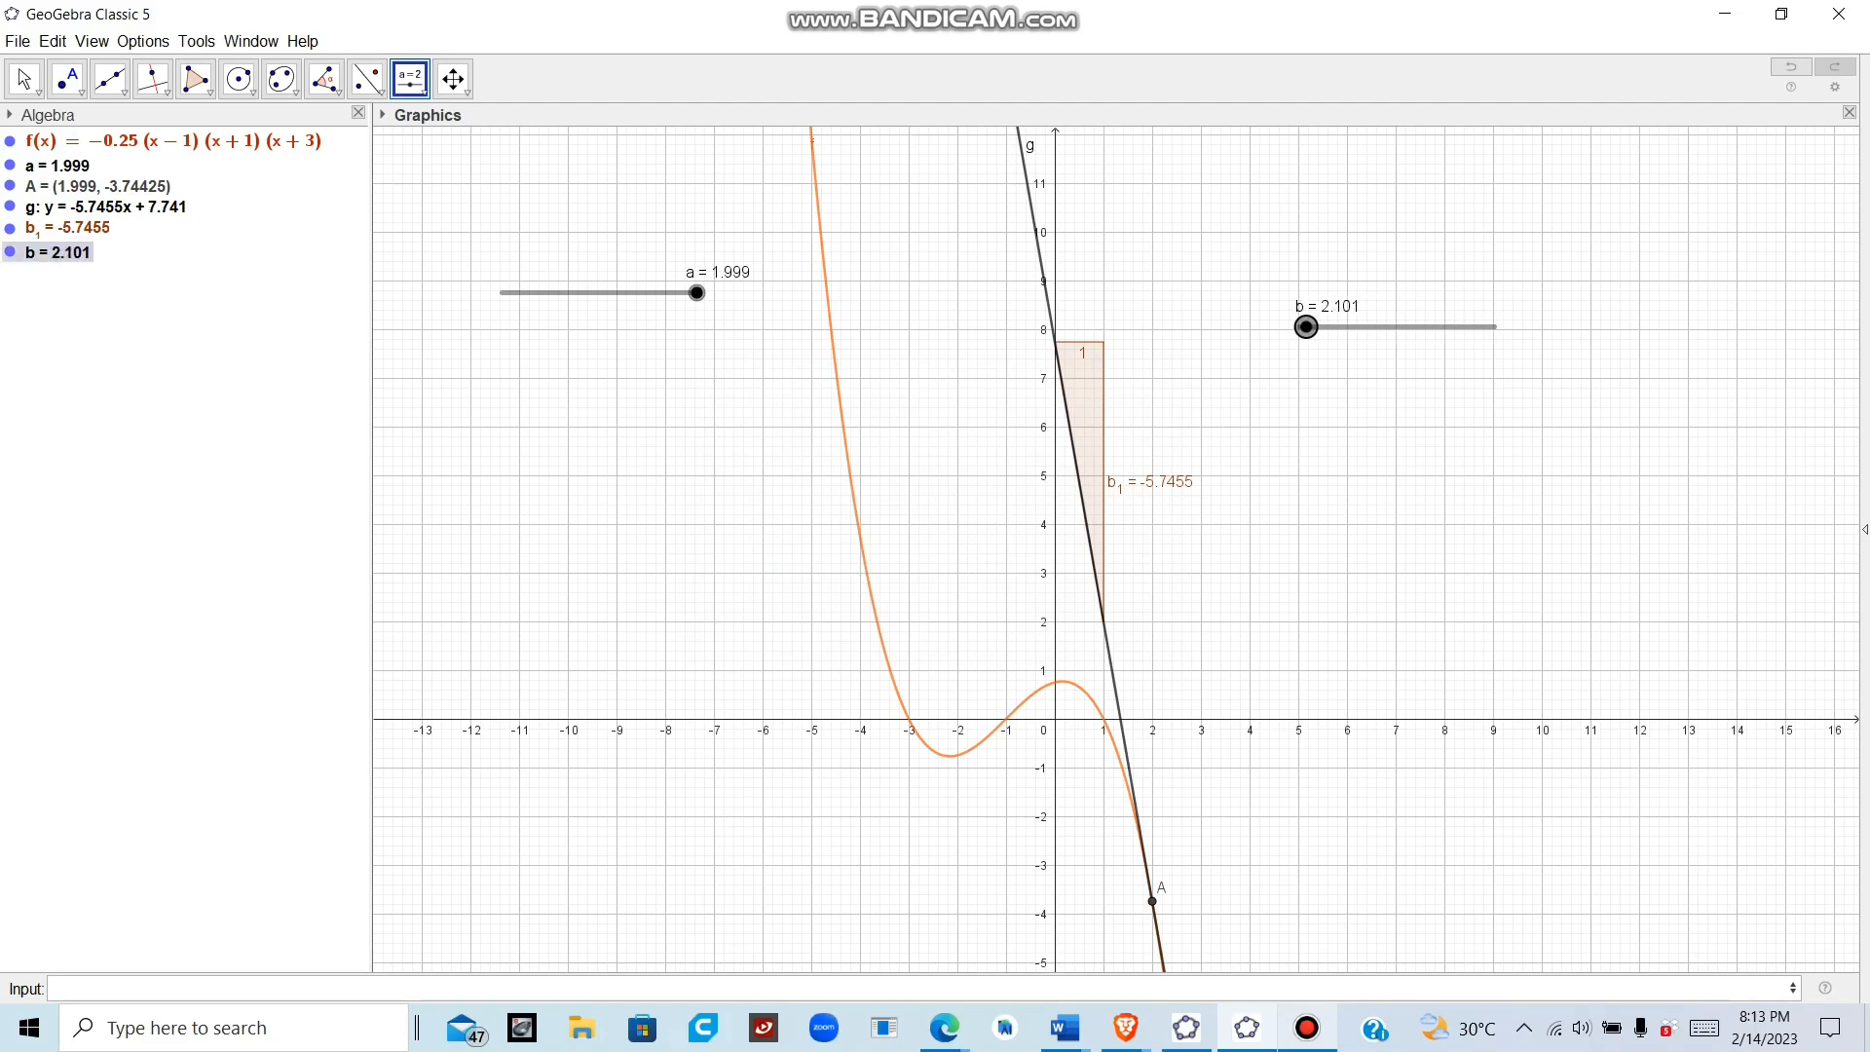
pyautogui.moveTo(1306, 327); pyautogui.dragTo(1398, 328)
pyautogui.click(156, 989)
pyautogui.write('(b,f(b')
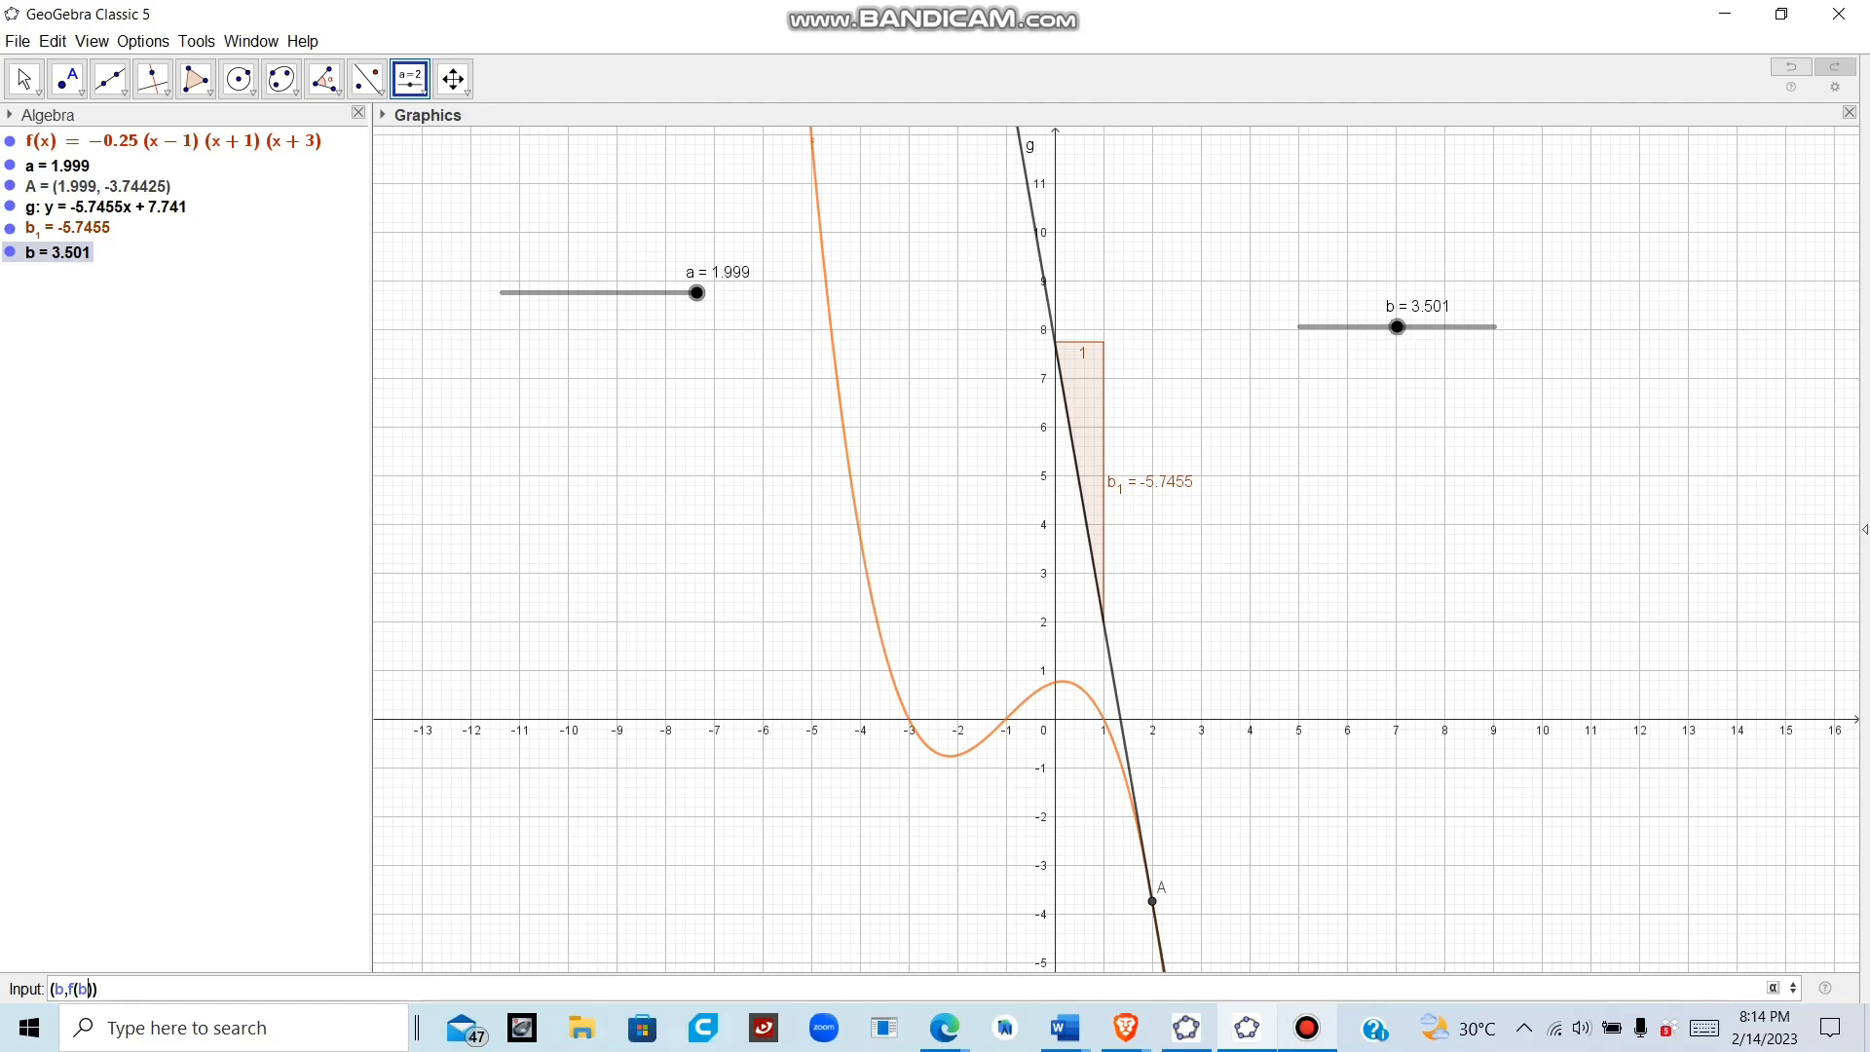
pyautogui.press('Return')
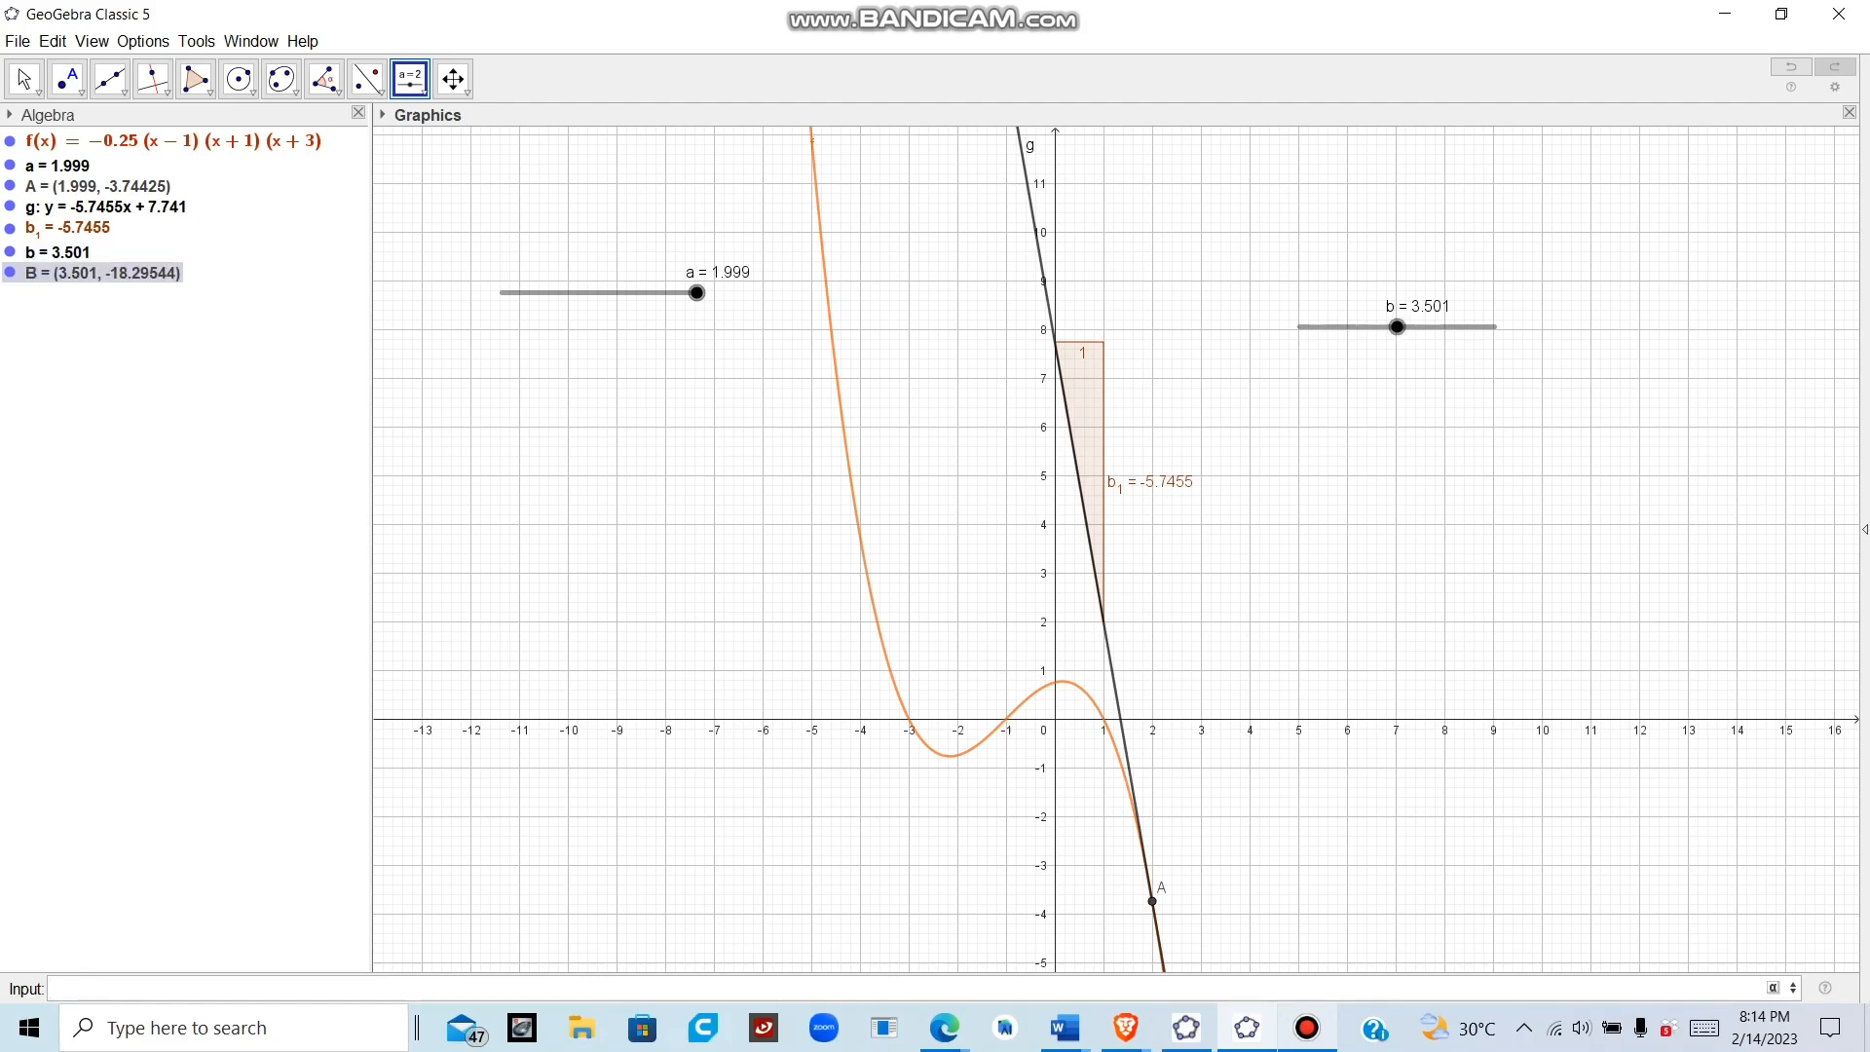
# Switch to the Move tool and set slider b to 2.401 to bring point B close to point A
pyautogui.moveTo(1396, 327); pyautogui.dragTo(1359, 327)
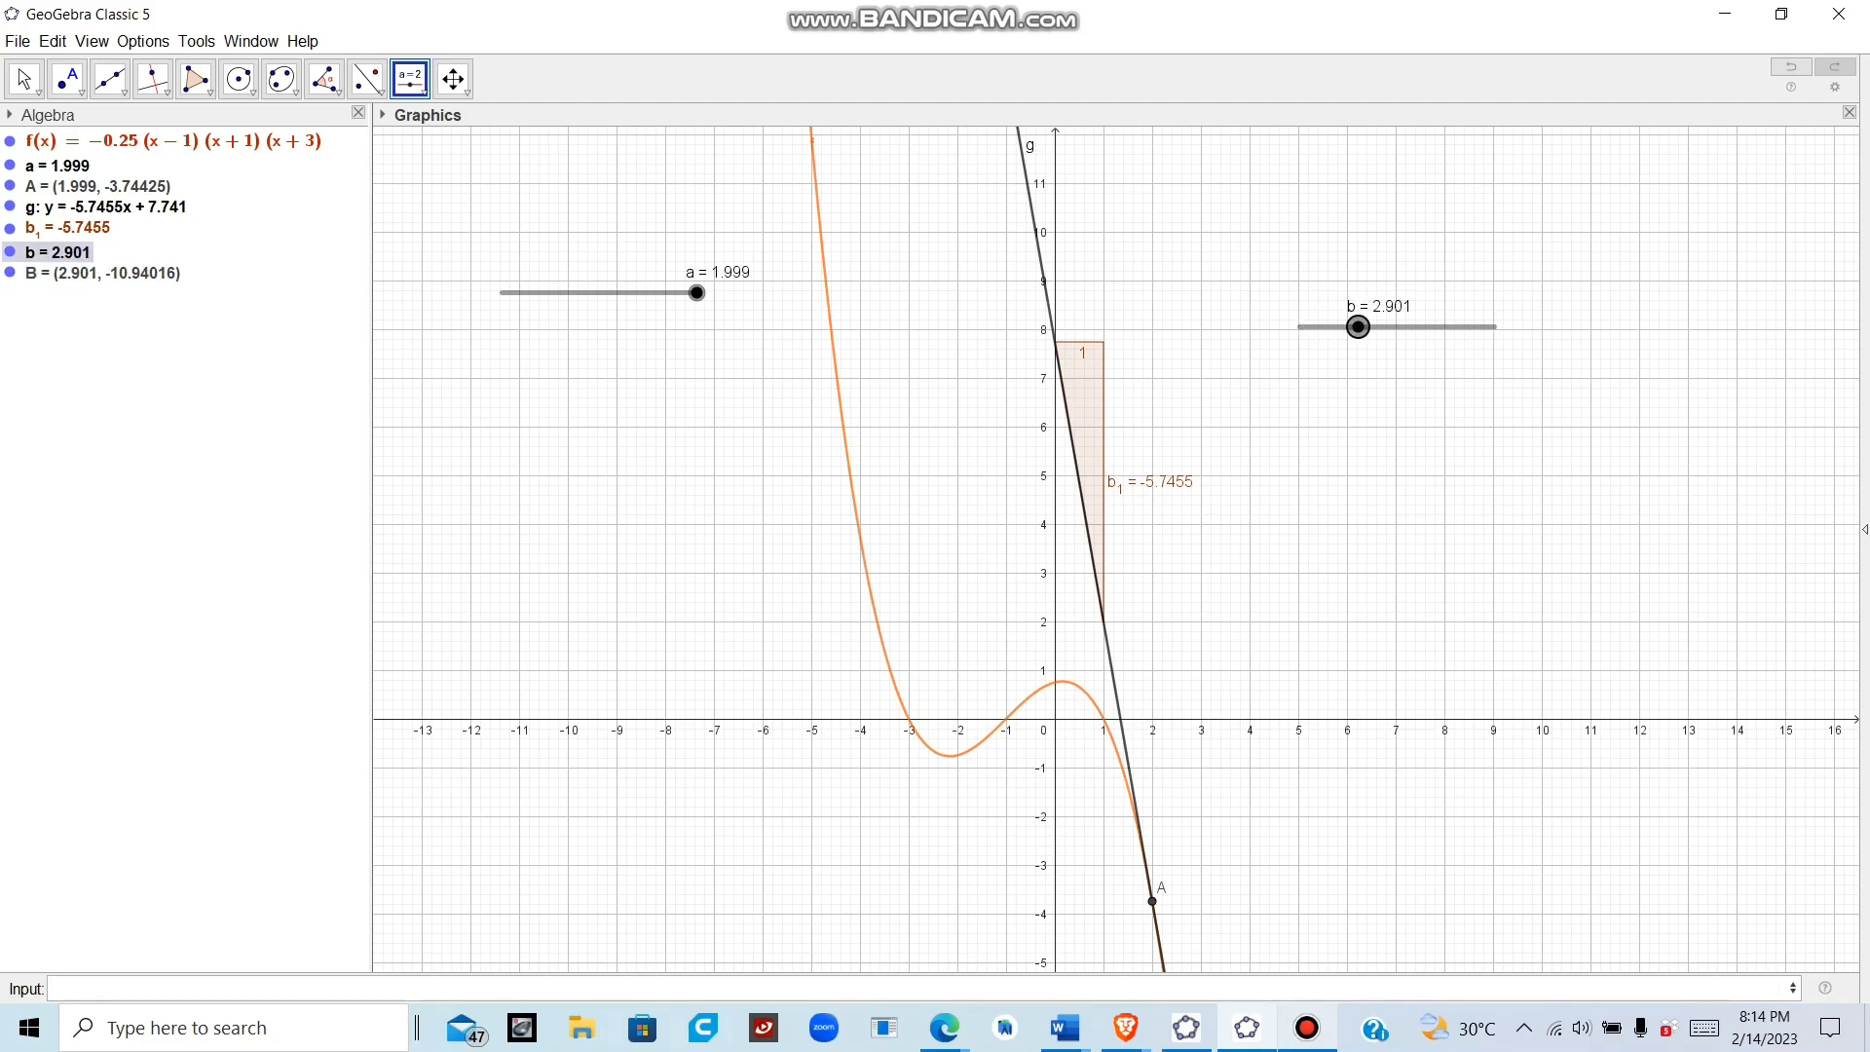
pyautogui.click(1359, 327)
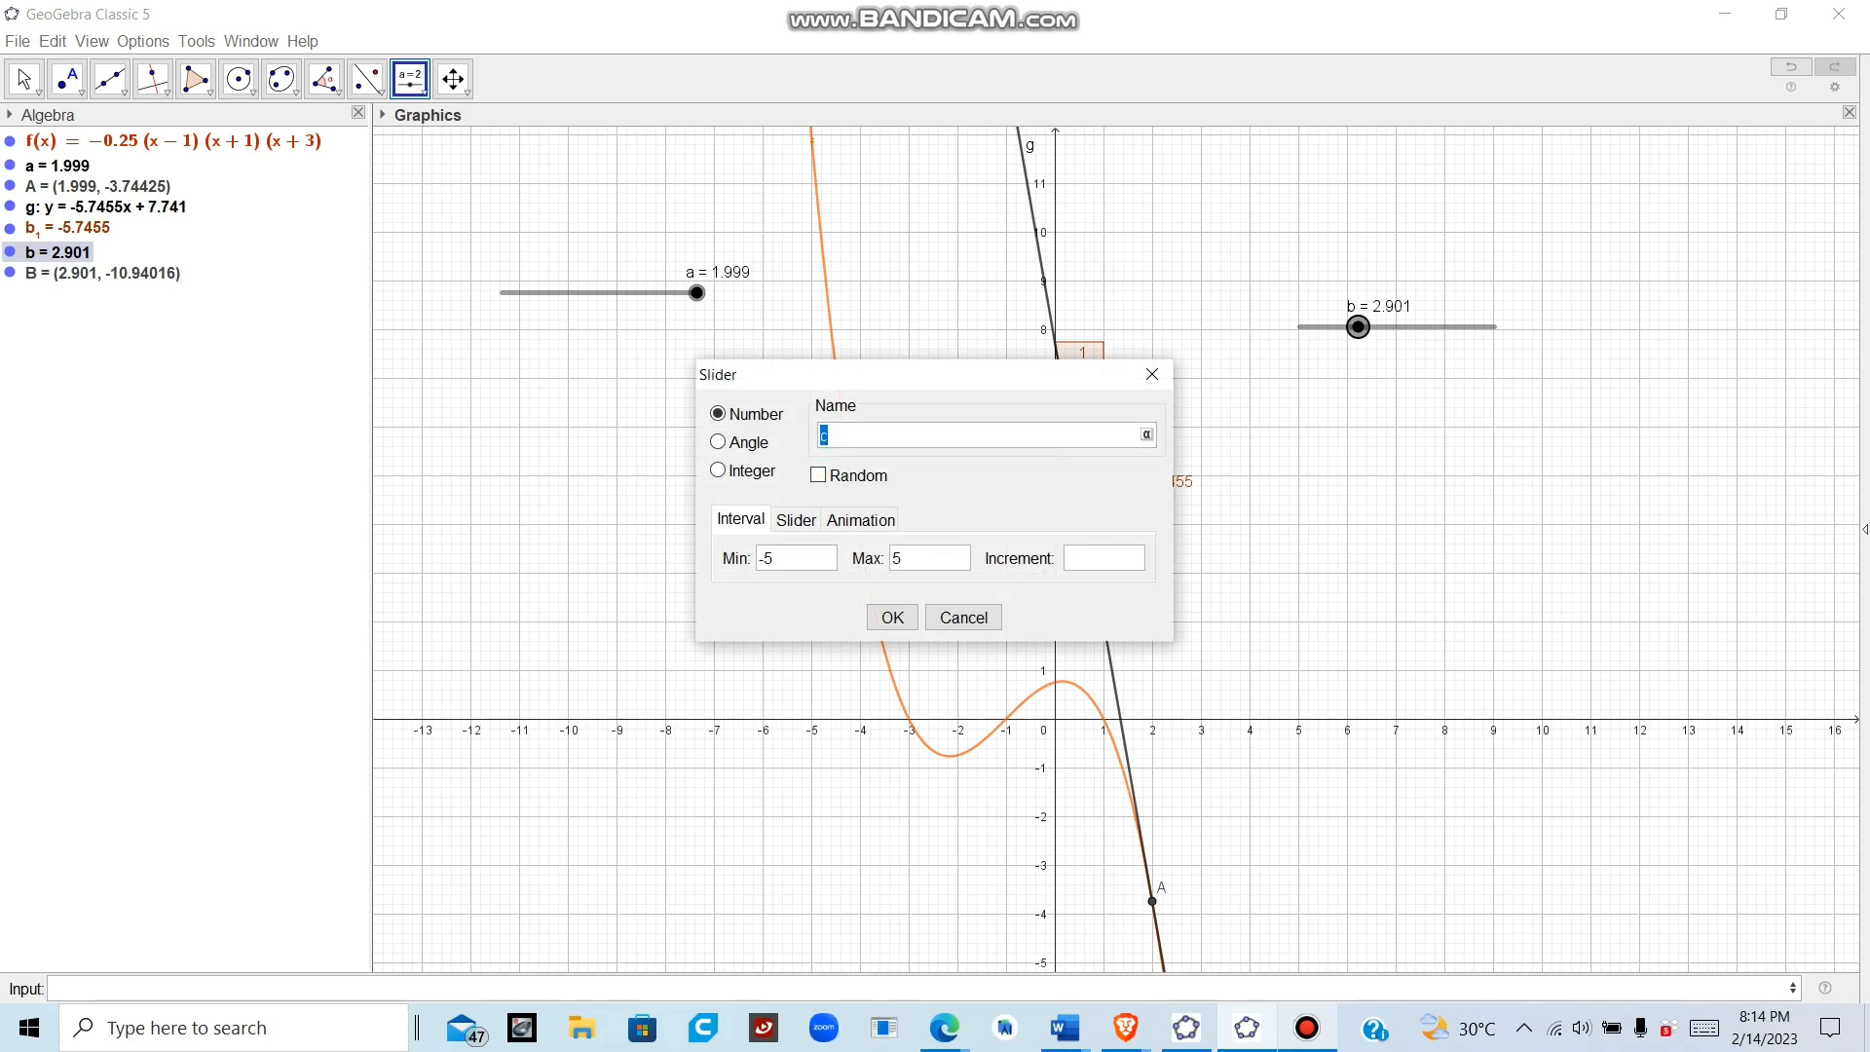
pyautogui.click(1153, 374)
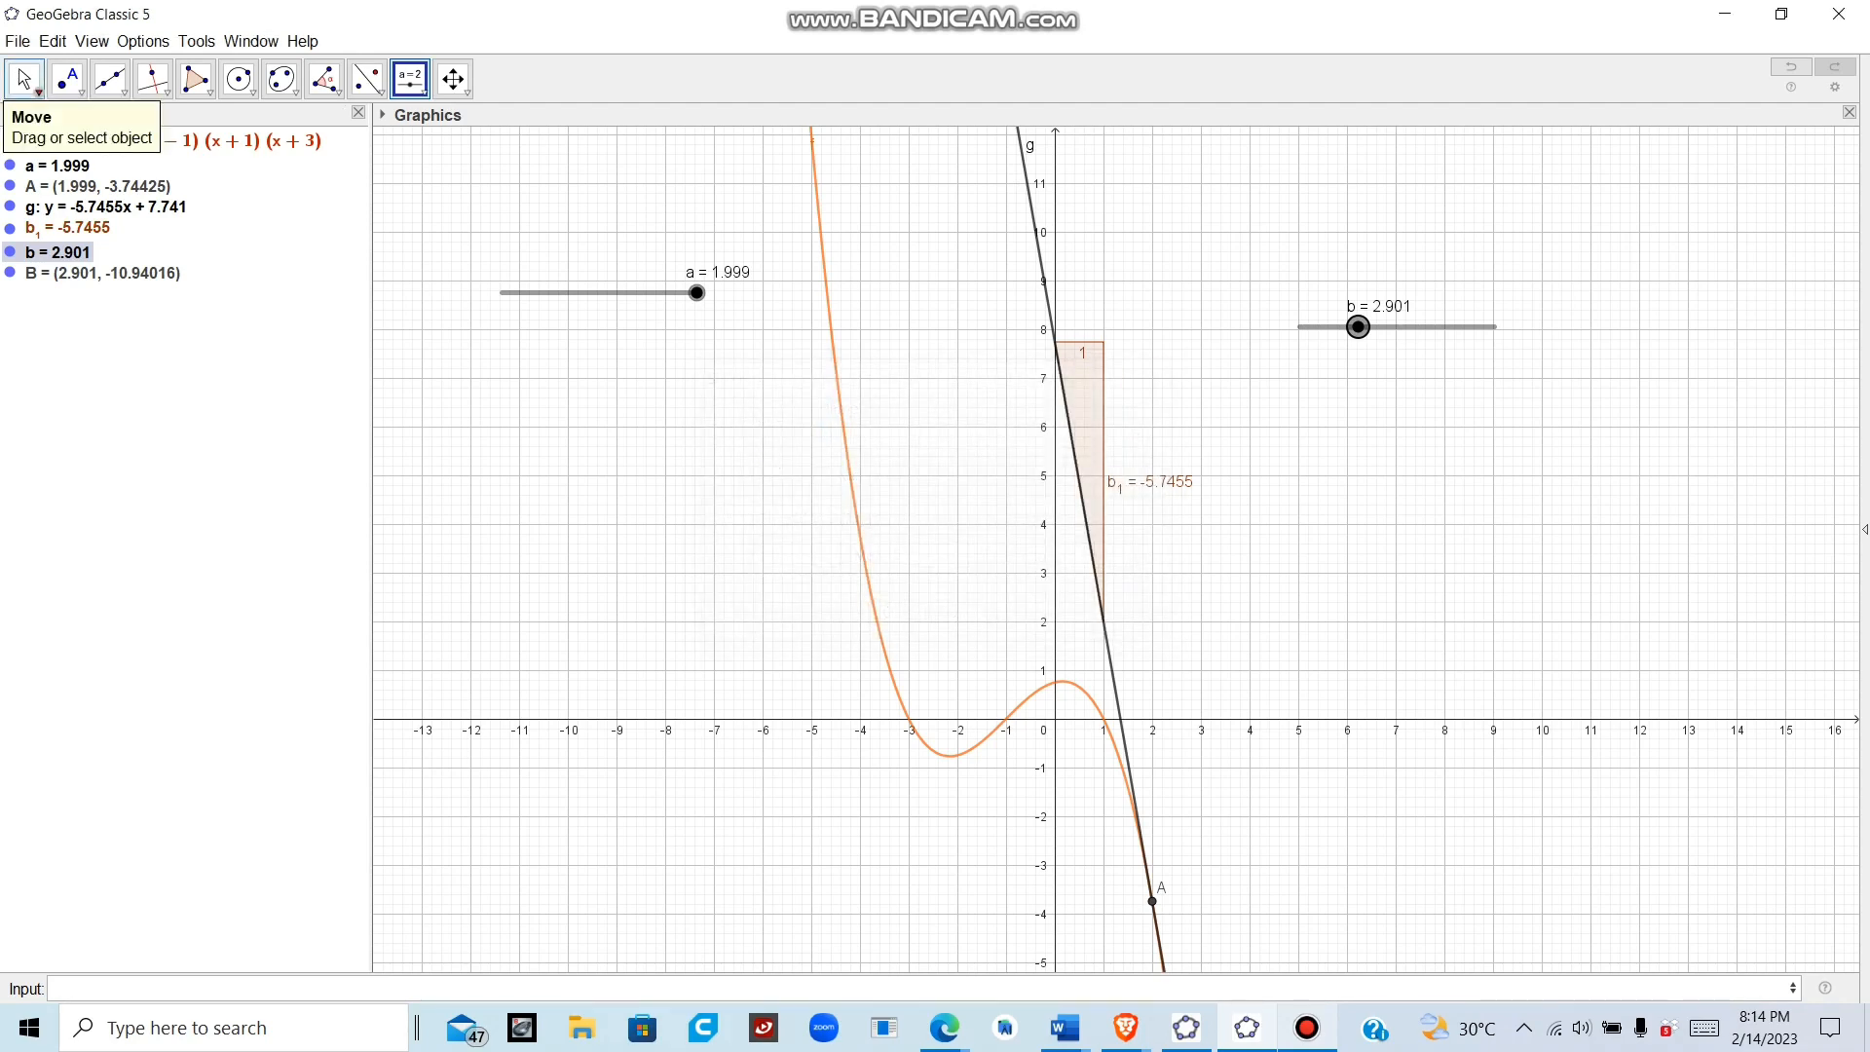
pyautogui.click(25, 78)
pyautogui.moveTo(68, 80)
pyautogui.click(682, 389)
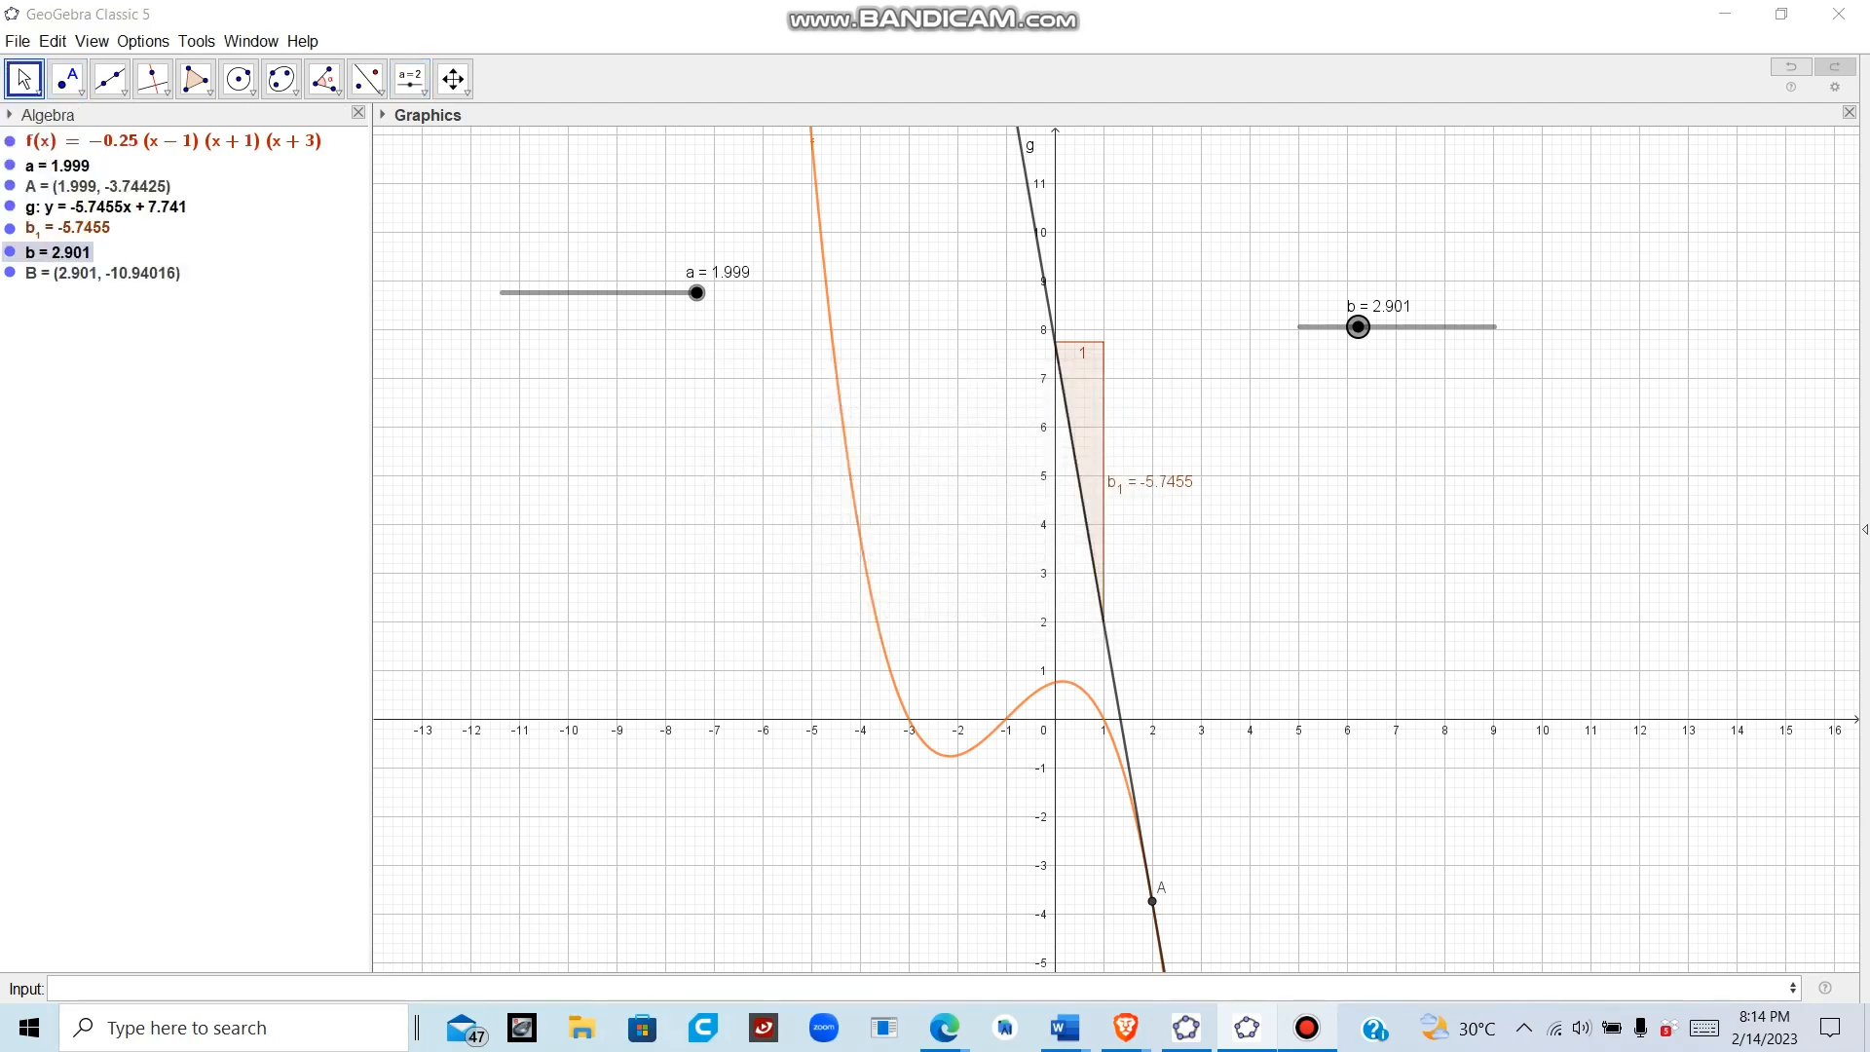
pyautogui.click(1152, 374)
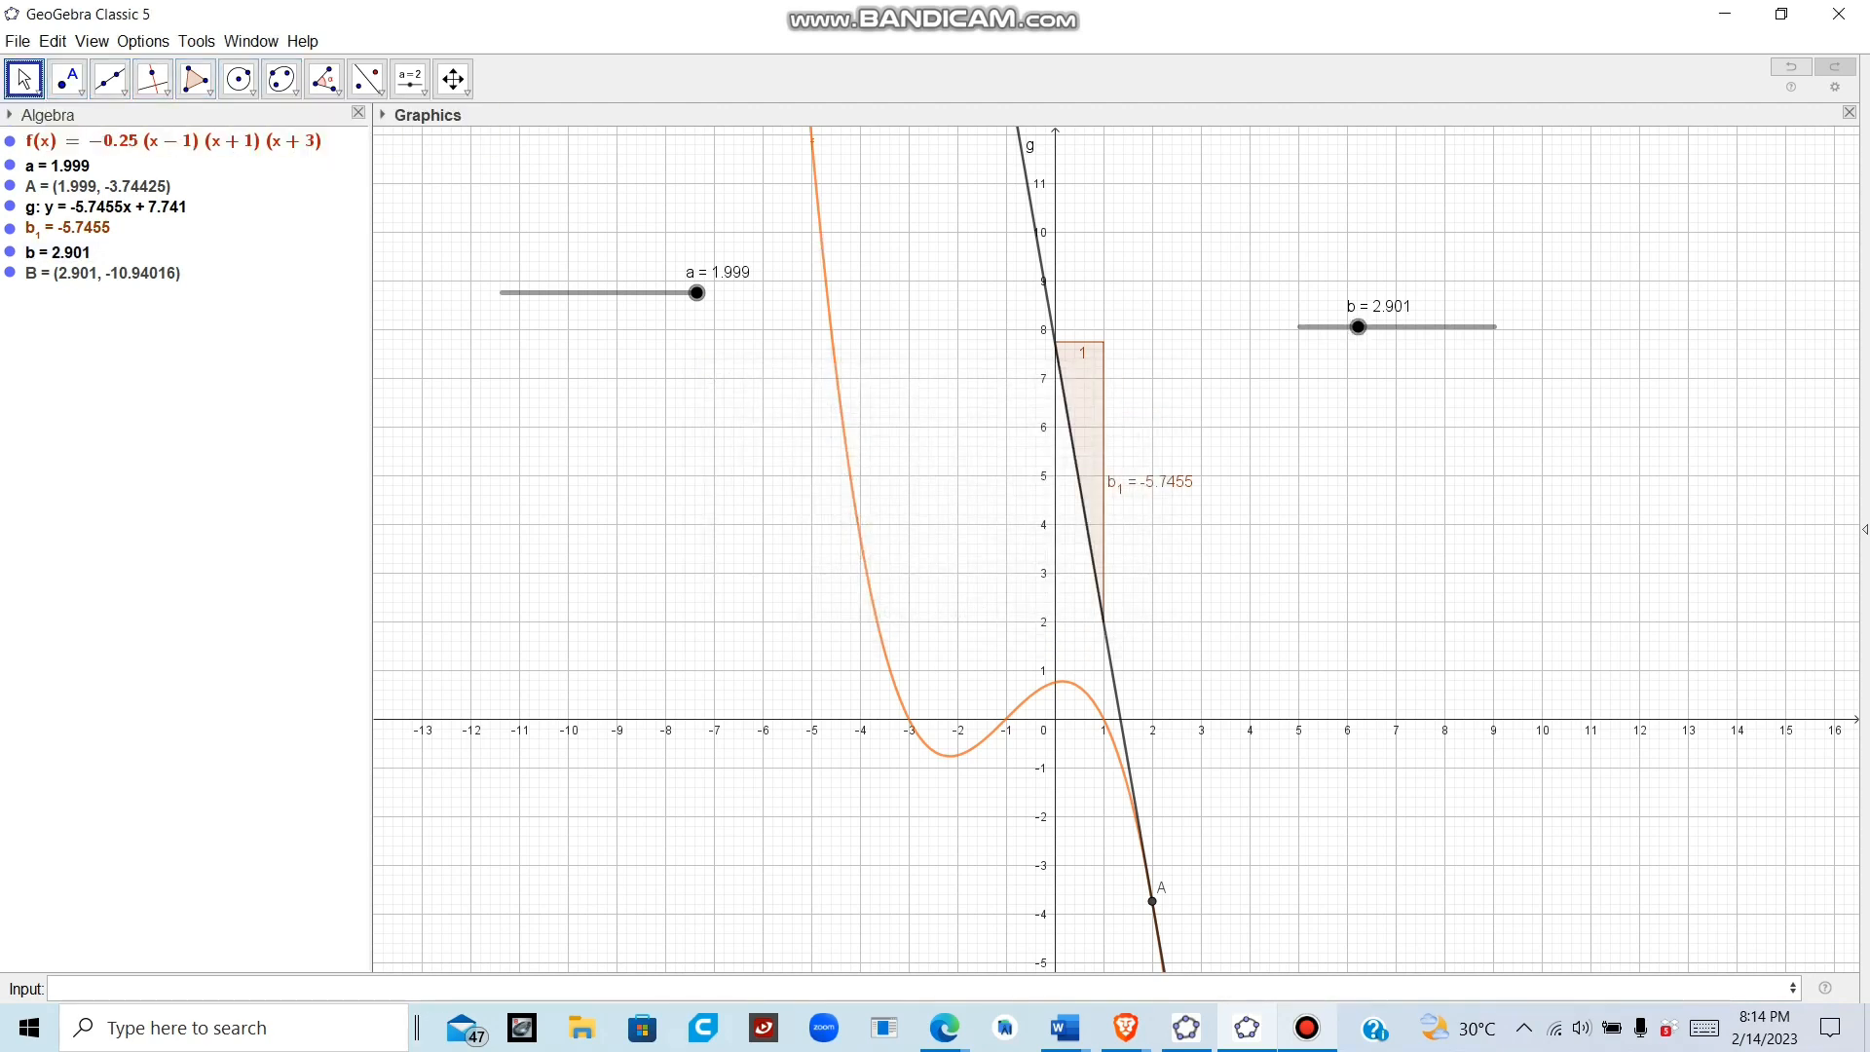
pyautogui.moveTo(1218, 584); pyautogui.dragTo(998, 457)
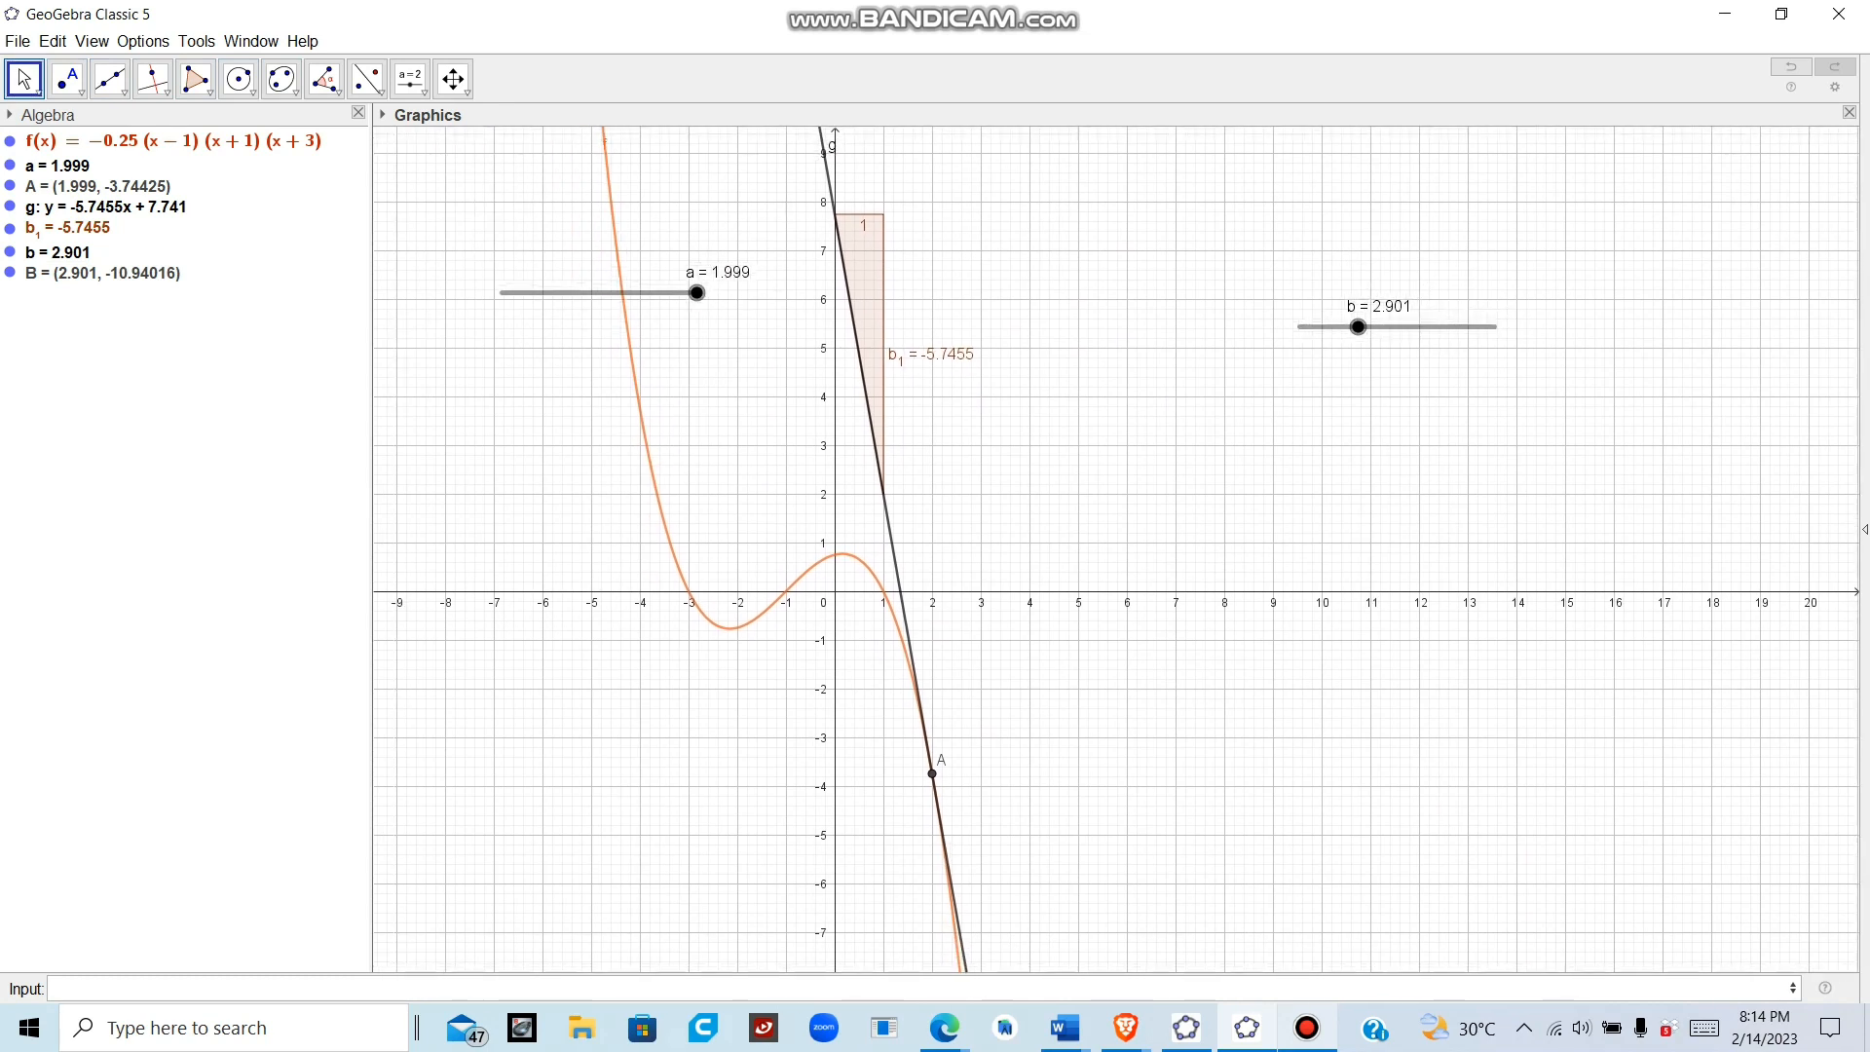
pyautogui.moveTo(1358, 327)
pyautogui.mouseDown()
pyautogui.moveTo(1448, 327)
pyautogui.moveTo(1302, 326)
pyautogui.moveTo(1326, 326)
pyautogui.mouseUp()
pyautogui.moveTo(1169, 633); pyautogui.dragTo(1092, 396)
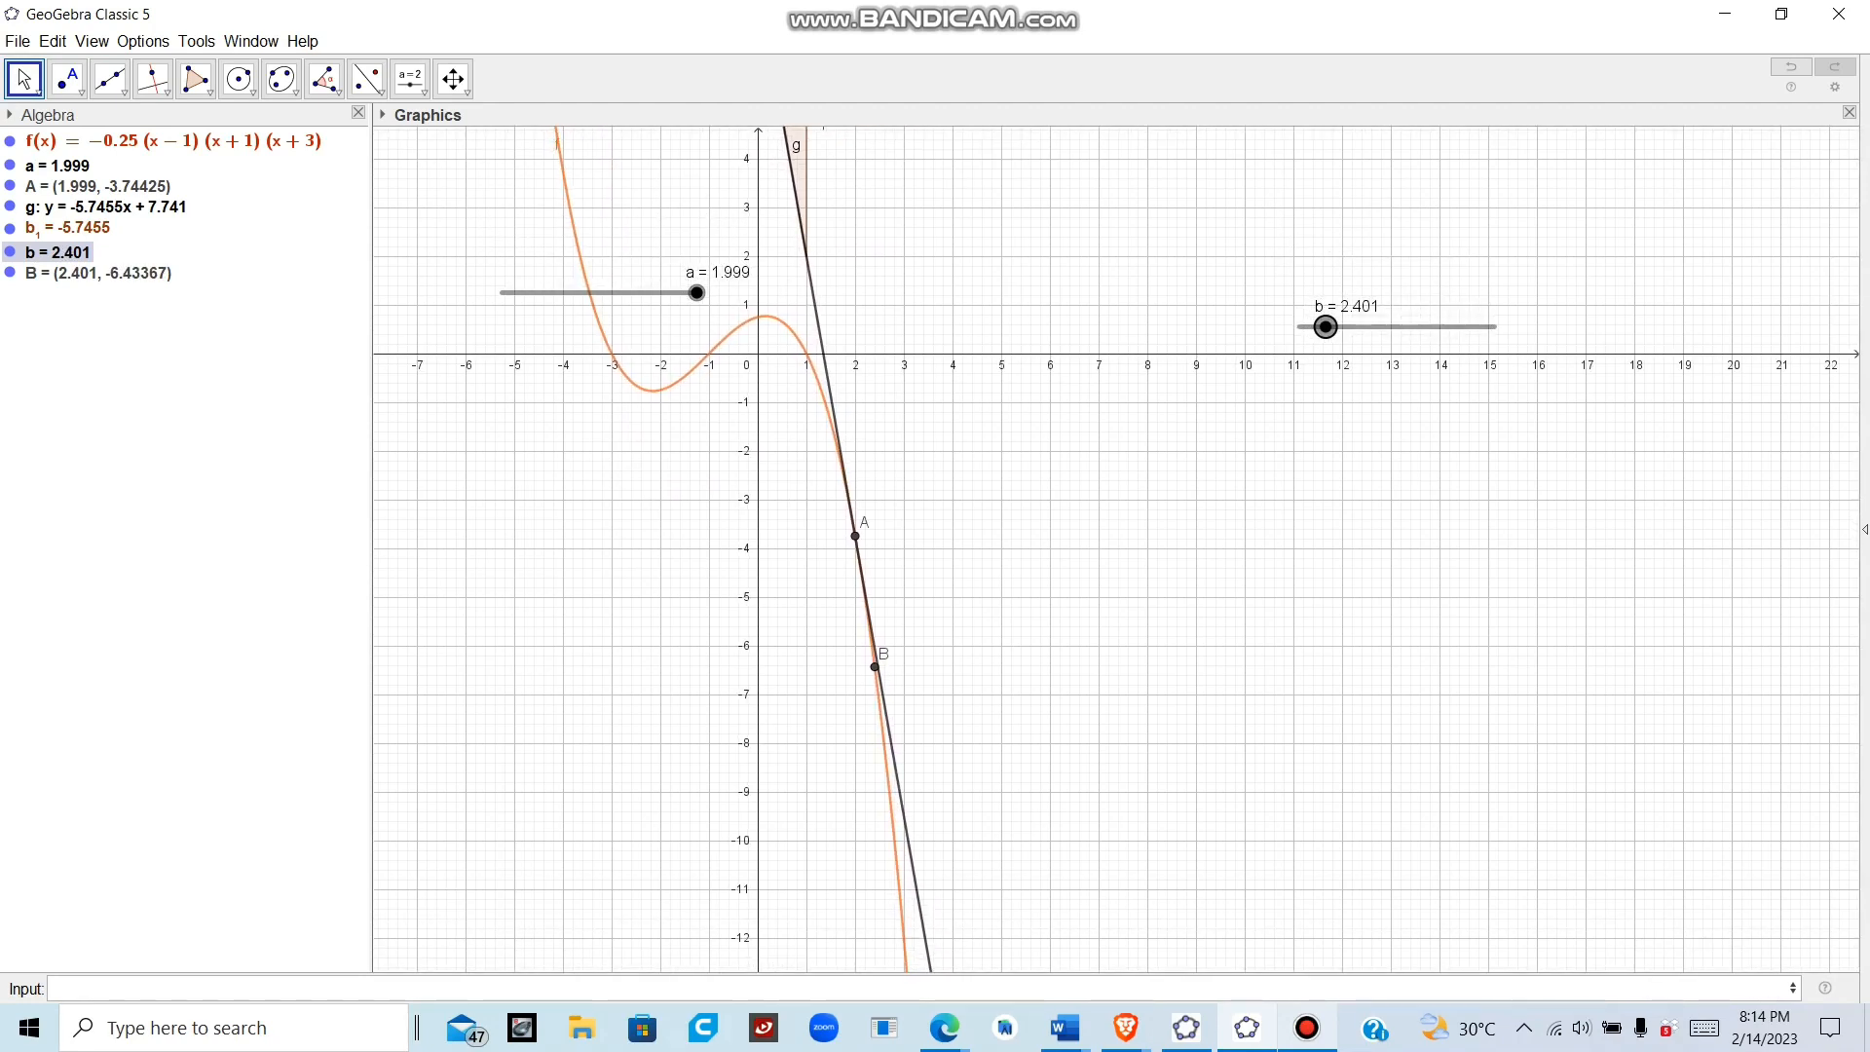
# Construct the tangent to the curve at point B with the command Tangent(B, f(x))
pyautogui.click(234, 988)
pyautogui.write('tan')
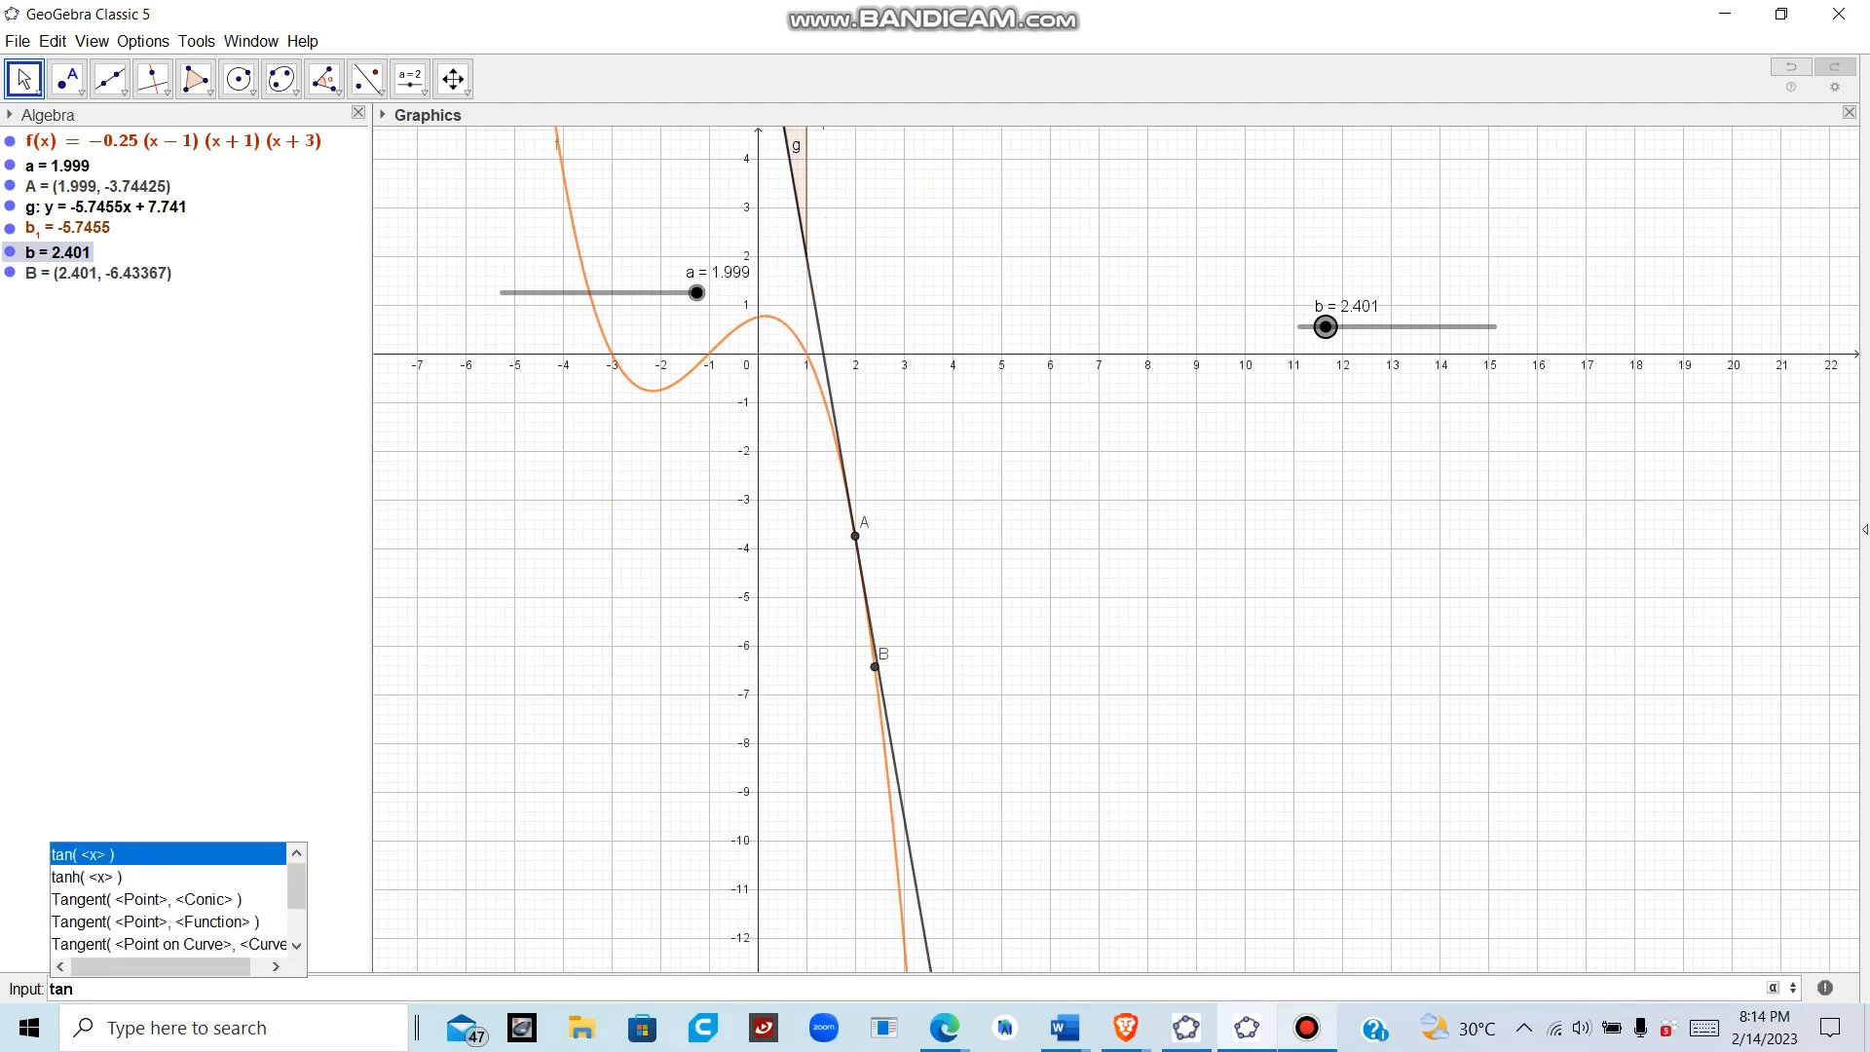
pyautogui.click(200, 922)
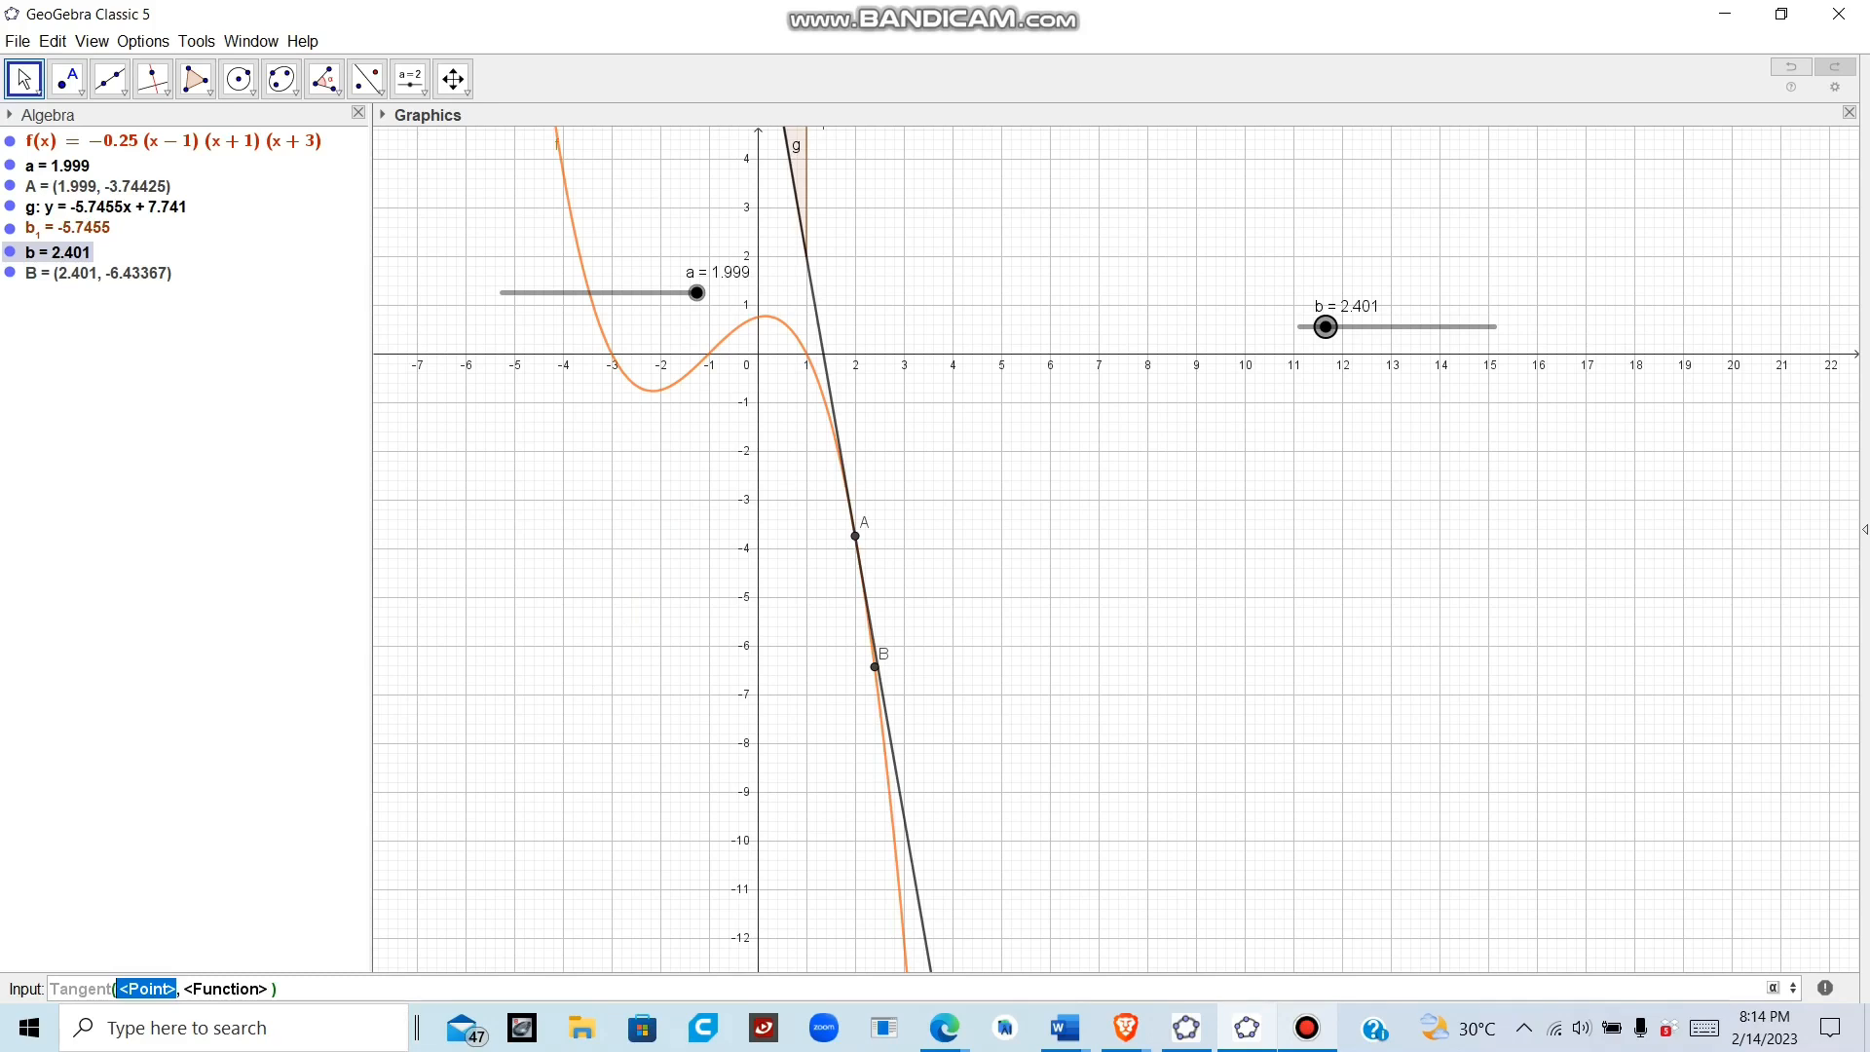
pyautogui.write('B')
pyautogui.press('Tab')
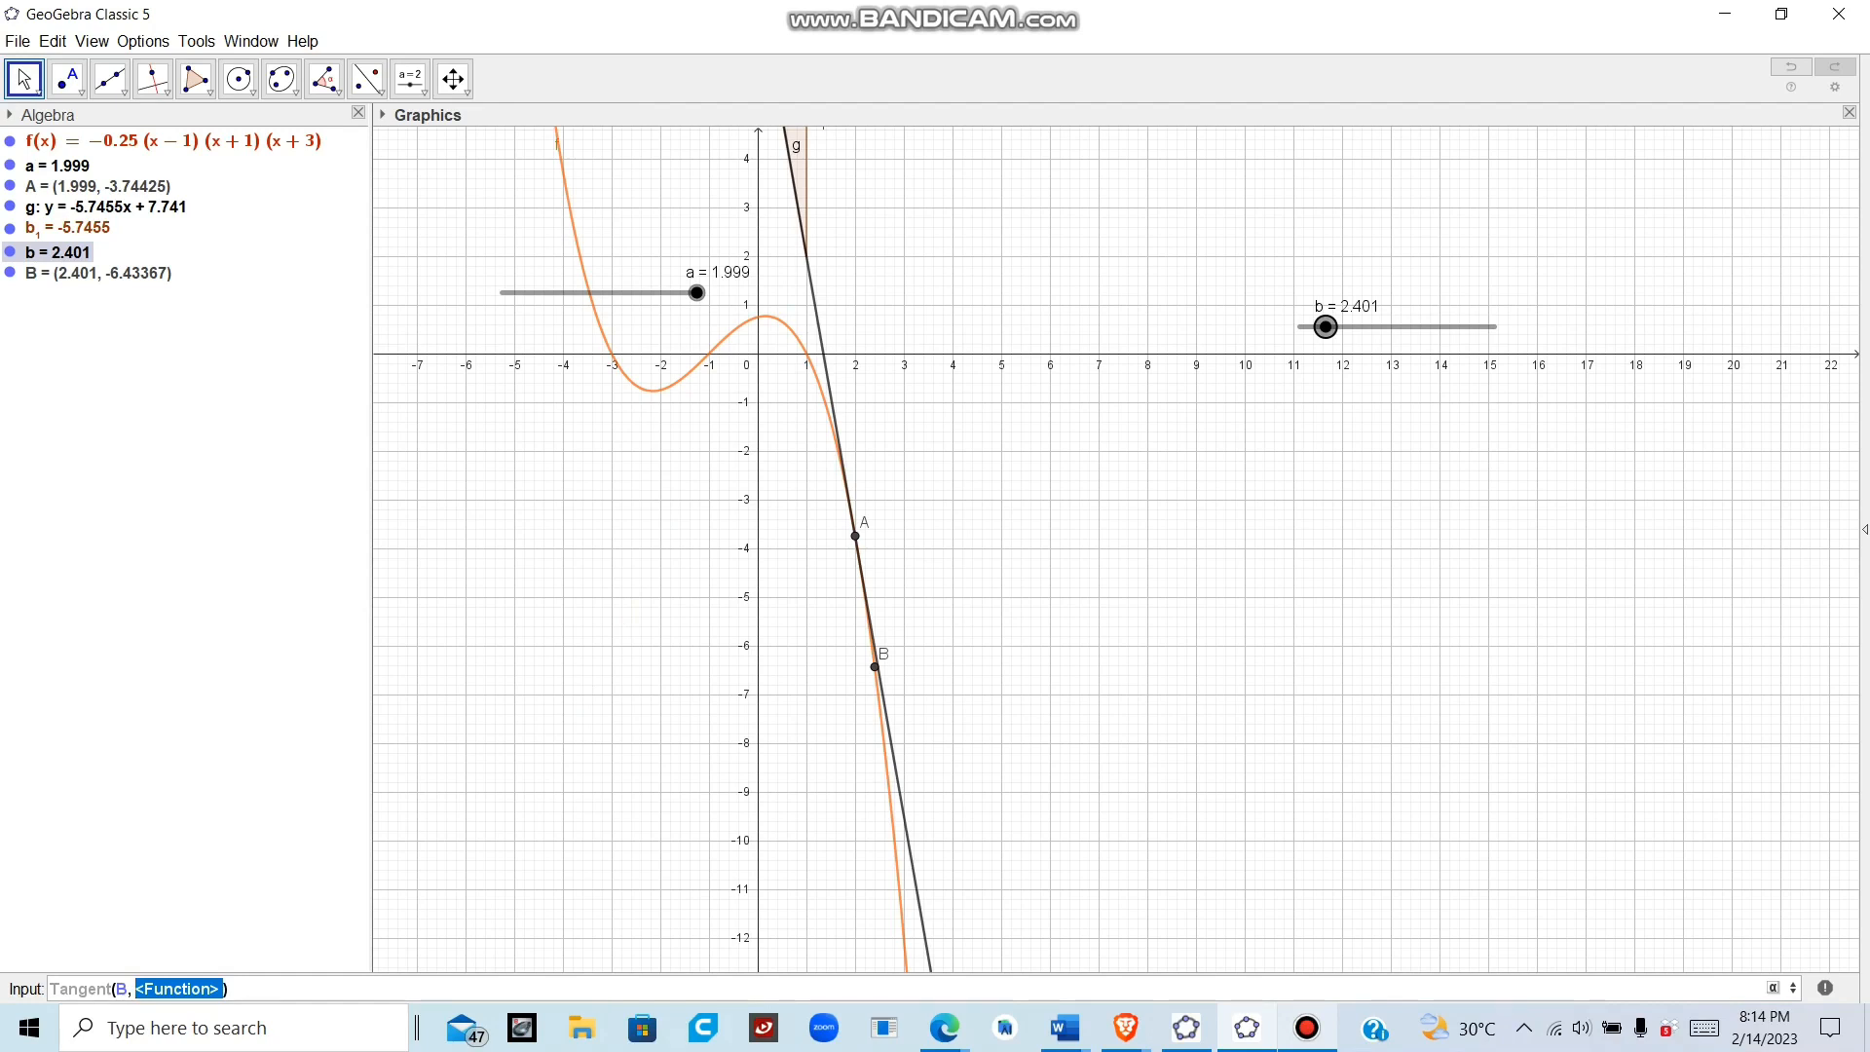
pyautogui.write('f')
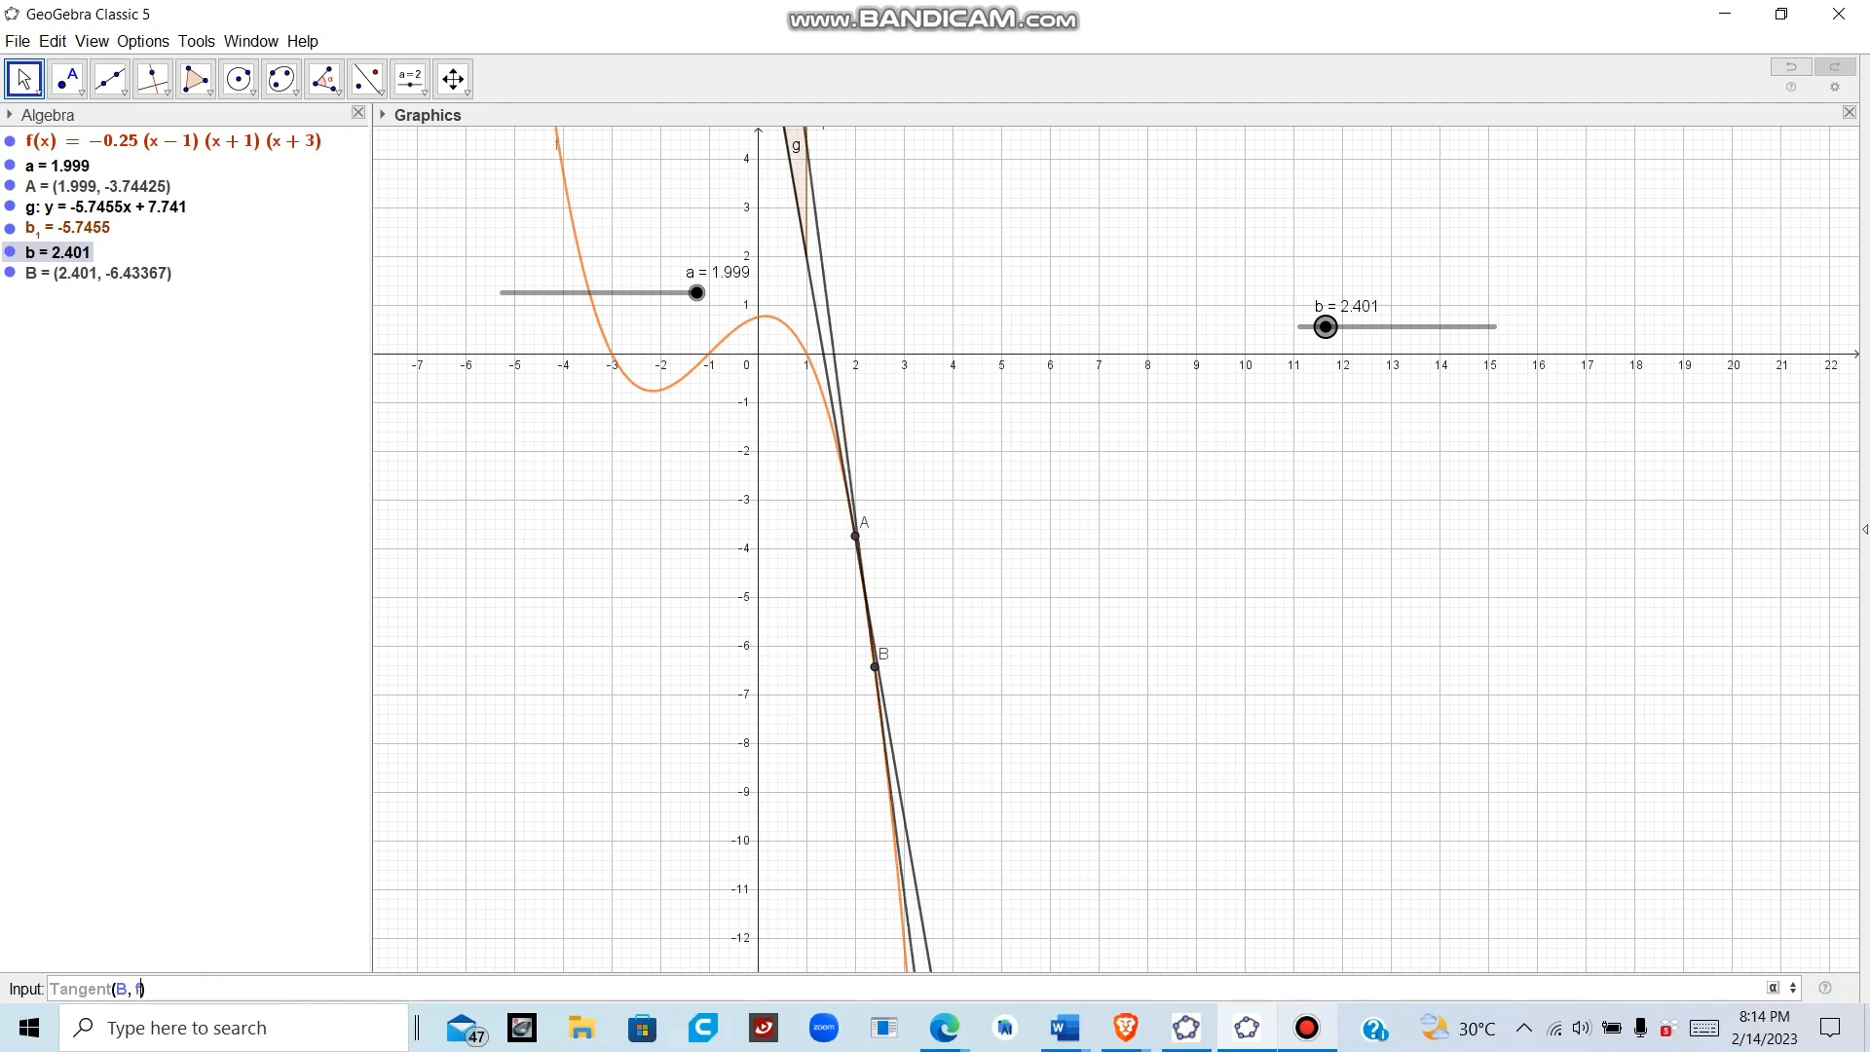
pyautogui.write('(x')
pyautogui.press('Return')
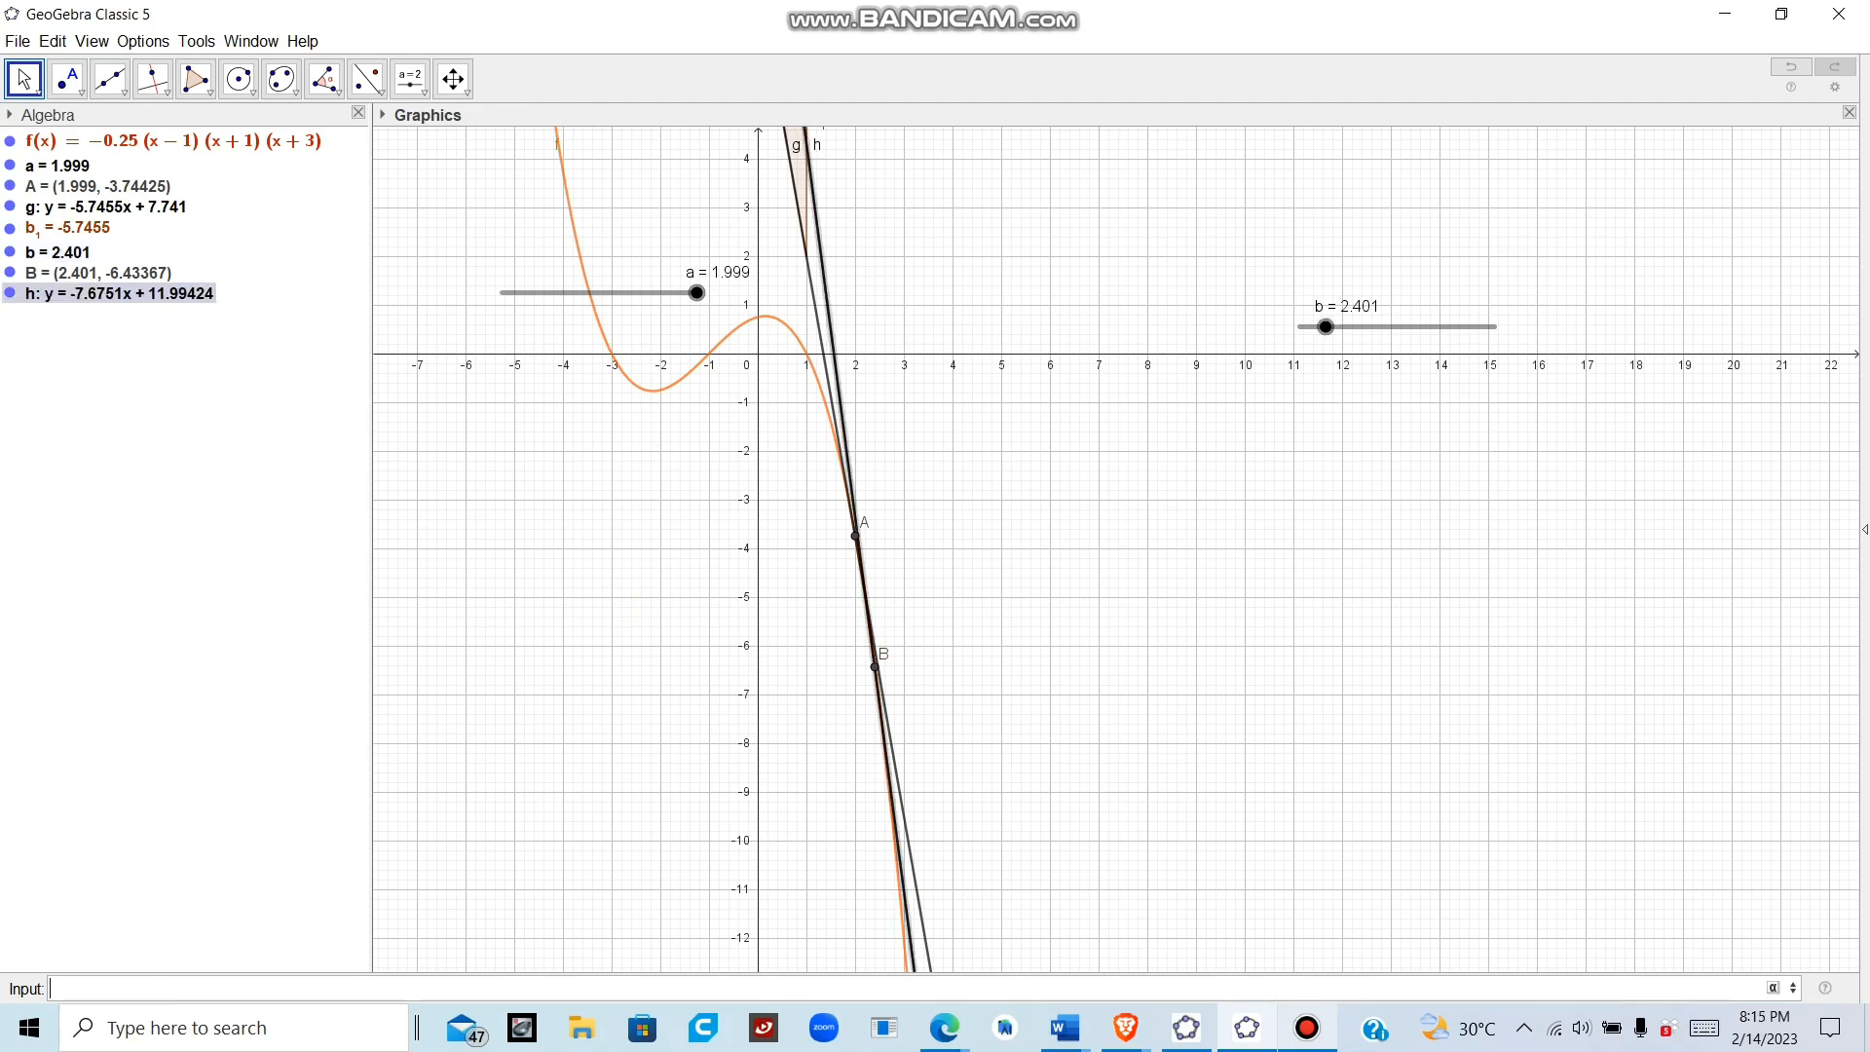
# Set slider b to 2.001 and finally 3.501 to move point B and its tangent along the curve
pyautogui.moveTo(1326, 327)
pyautogui.mouseDown()
pyautogui.moveTo(1462, 326)
pyautogui.moveTo(1300, 326)
pyautogui.mouseUp()
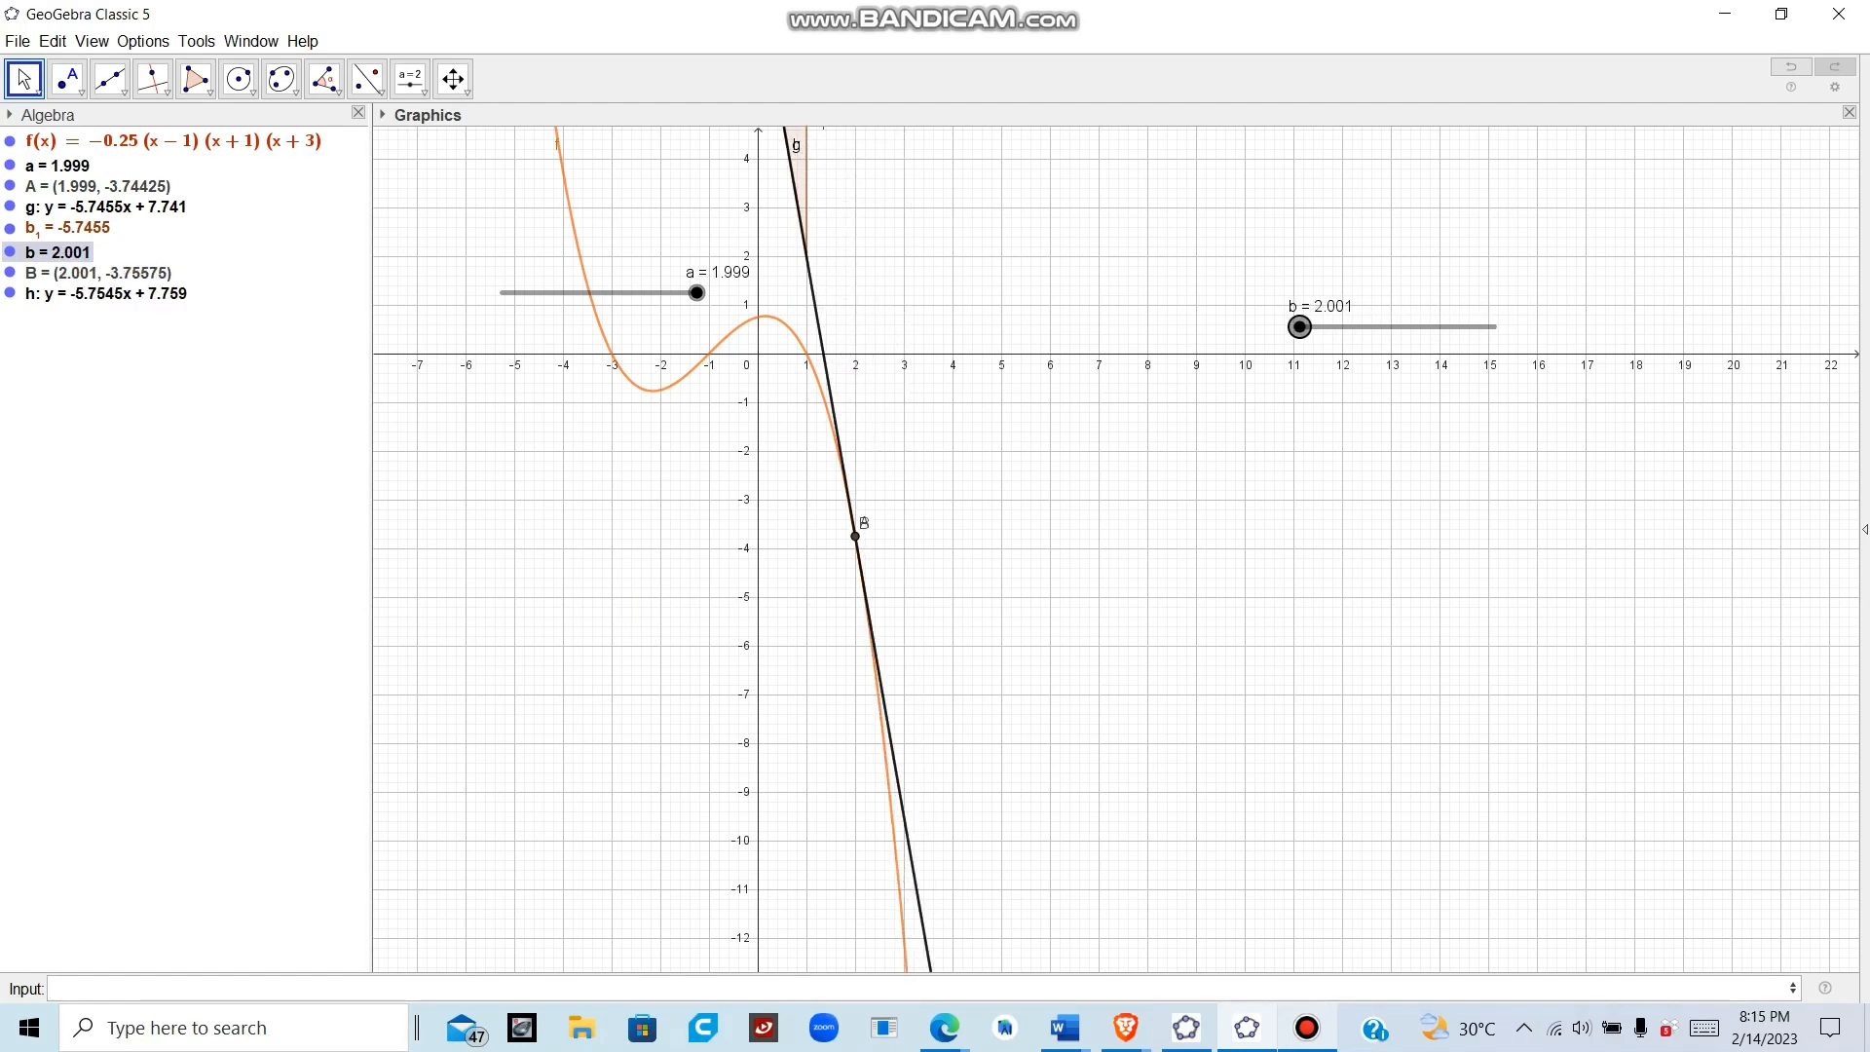
pyautogui.moveTo(1004, 623); pyautogui.dragTo(948, 498)
pyautogui.scroll(-3, 947, 477)
pyautogui.scroll(-5, 946, 495)
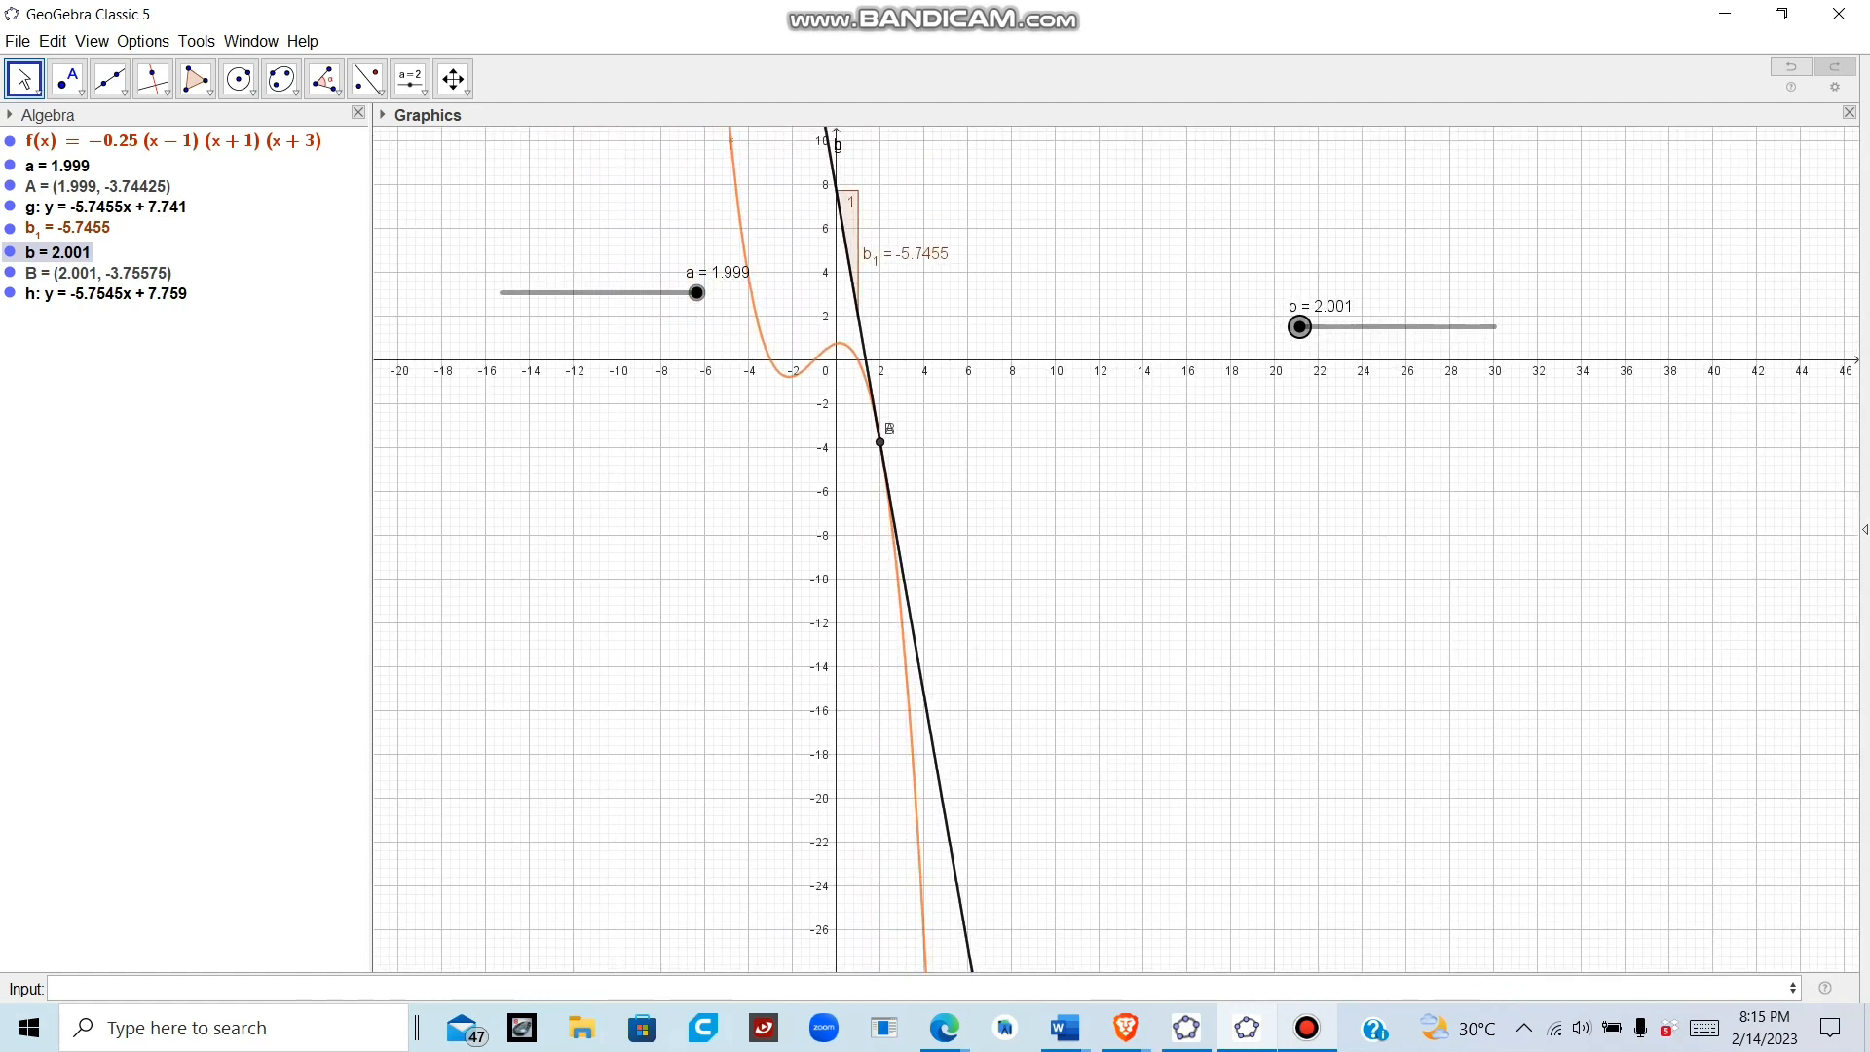
pyautogui.moveTo(1300, 327); pyautogui.dragTo(1397, 328)
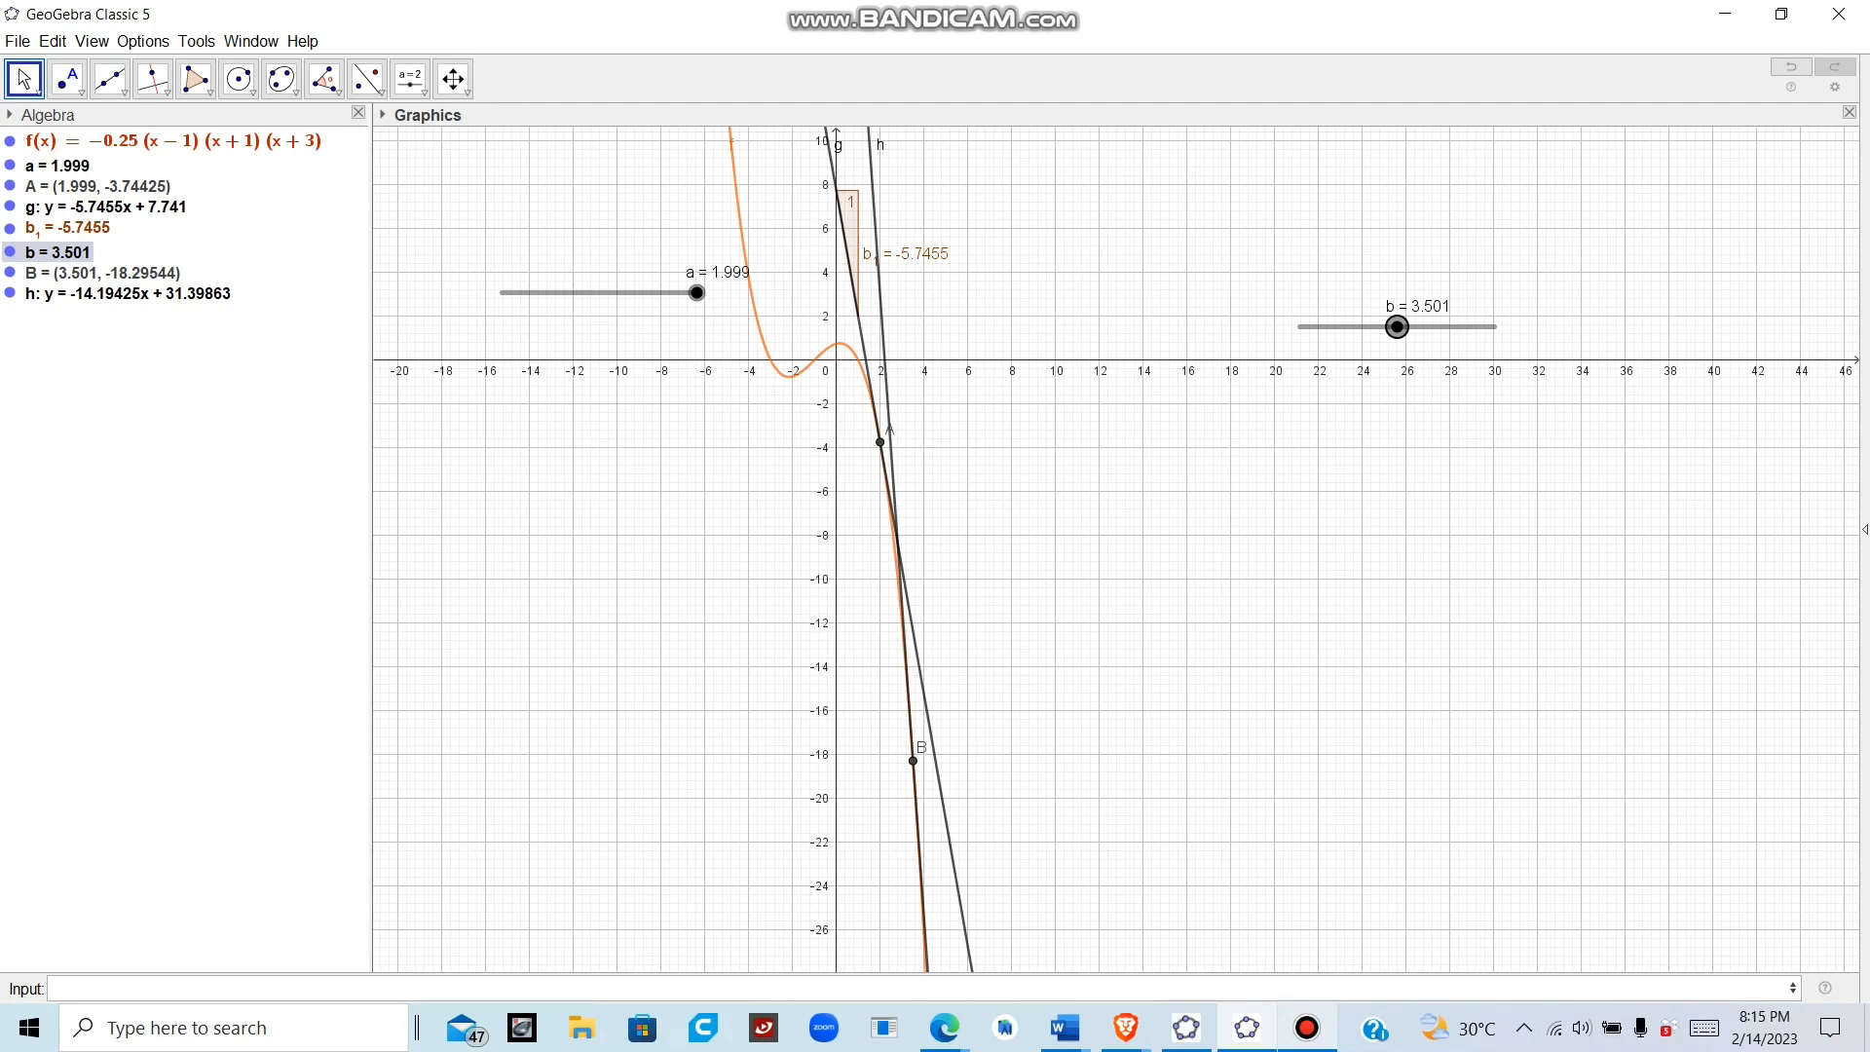
# Create the slope of the tangent at point B with the command Slope(h(y))
pyautogui.click(54, 989)
pyautogui.write('slope')
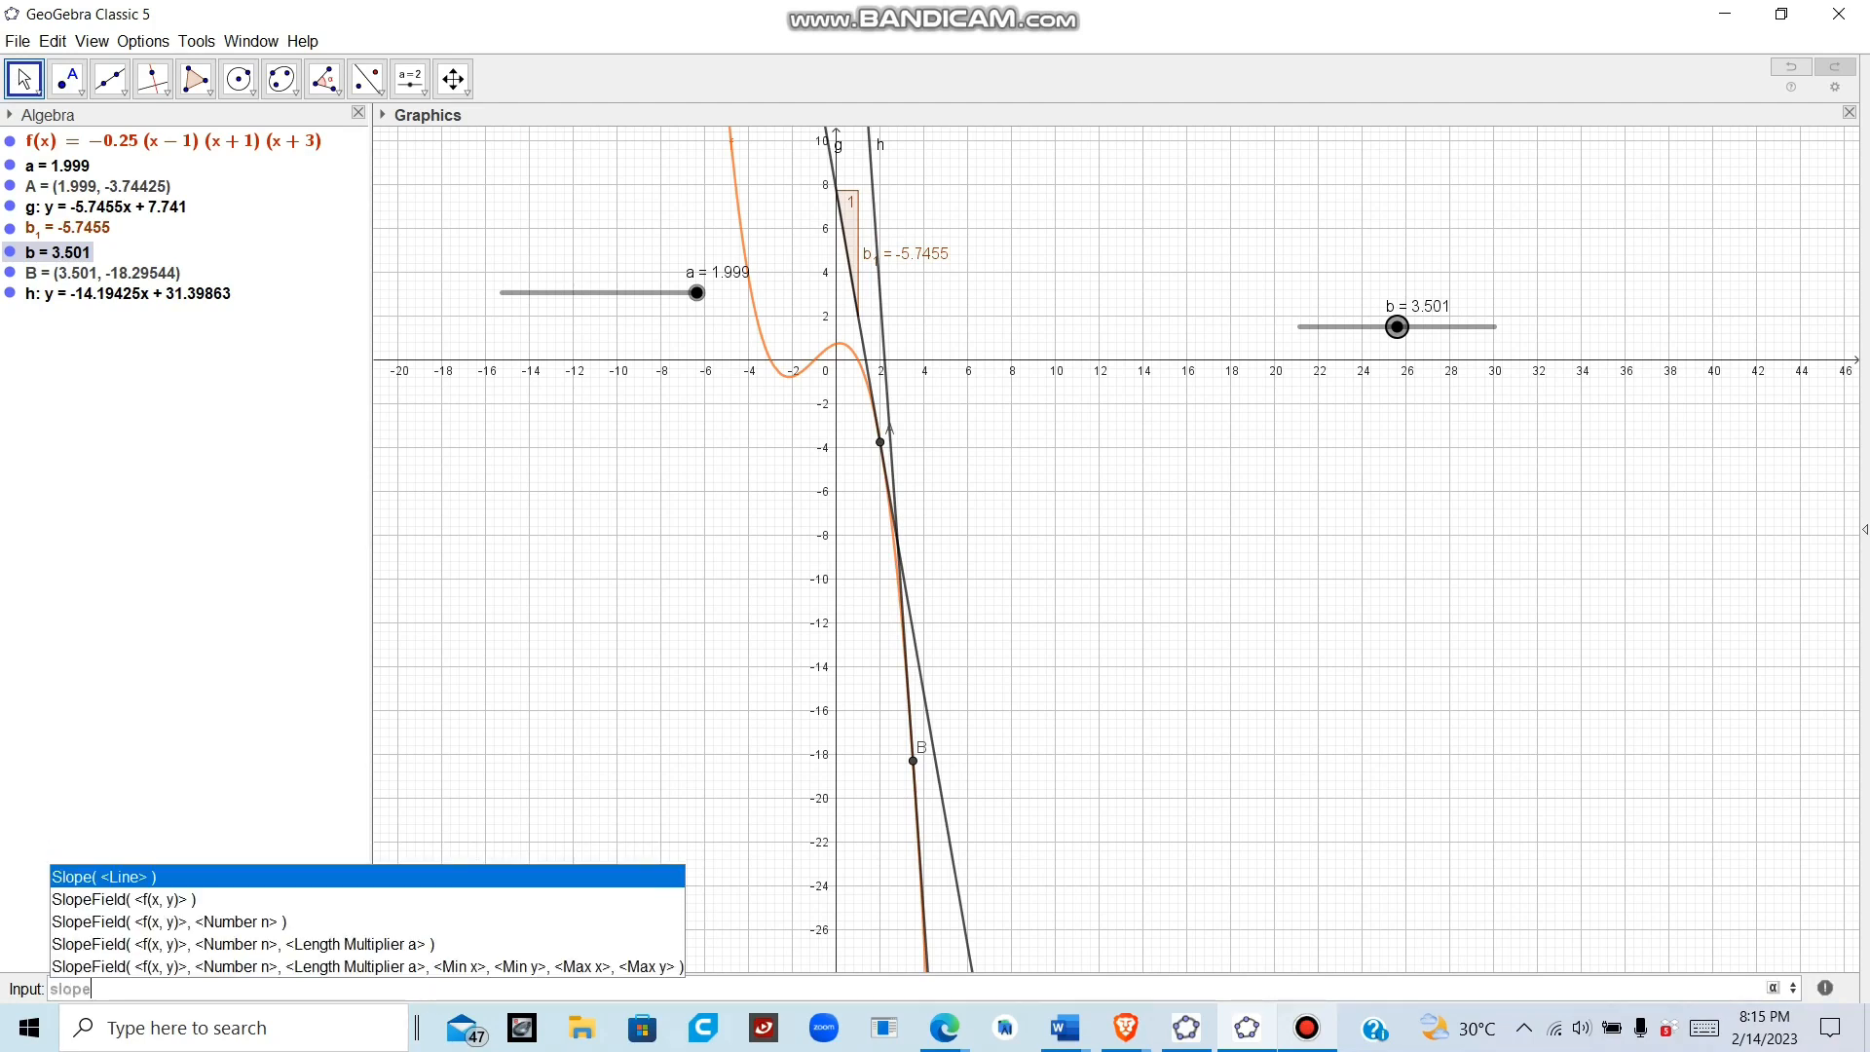
pyautogui.press('Return')
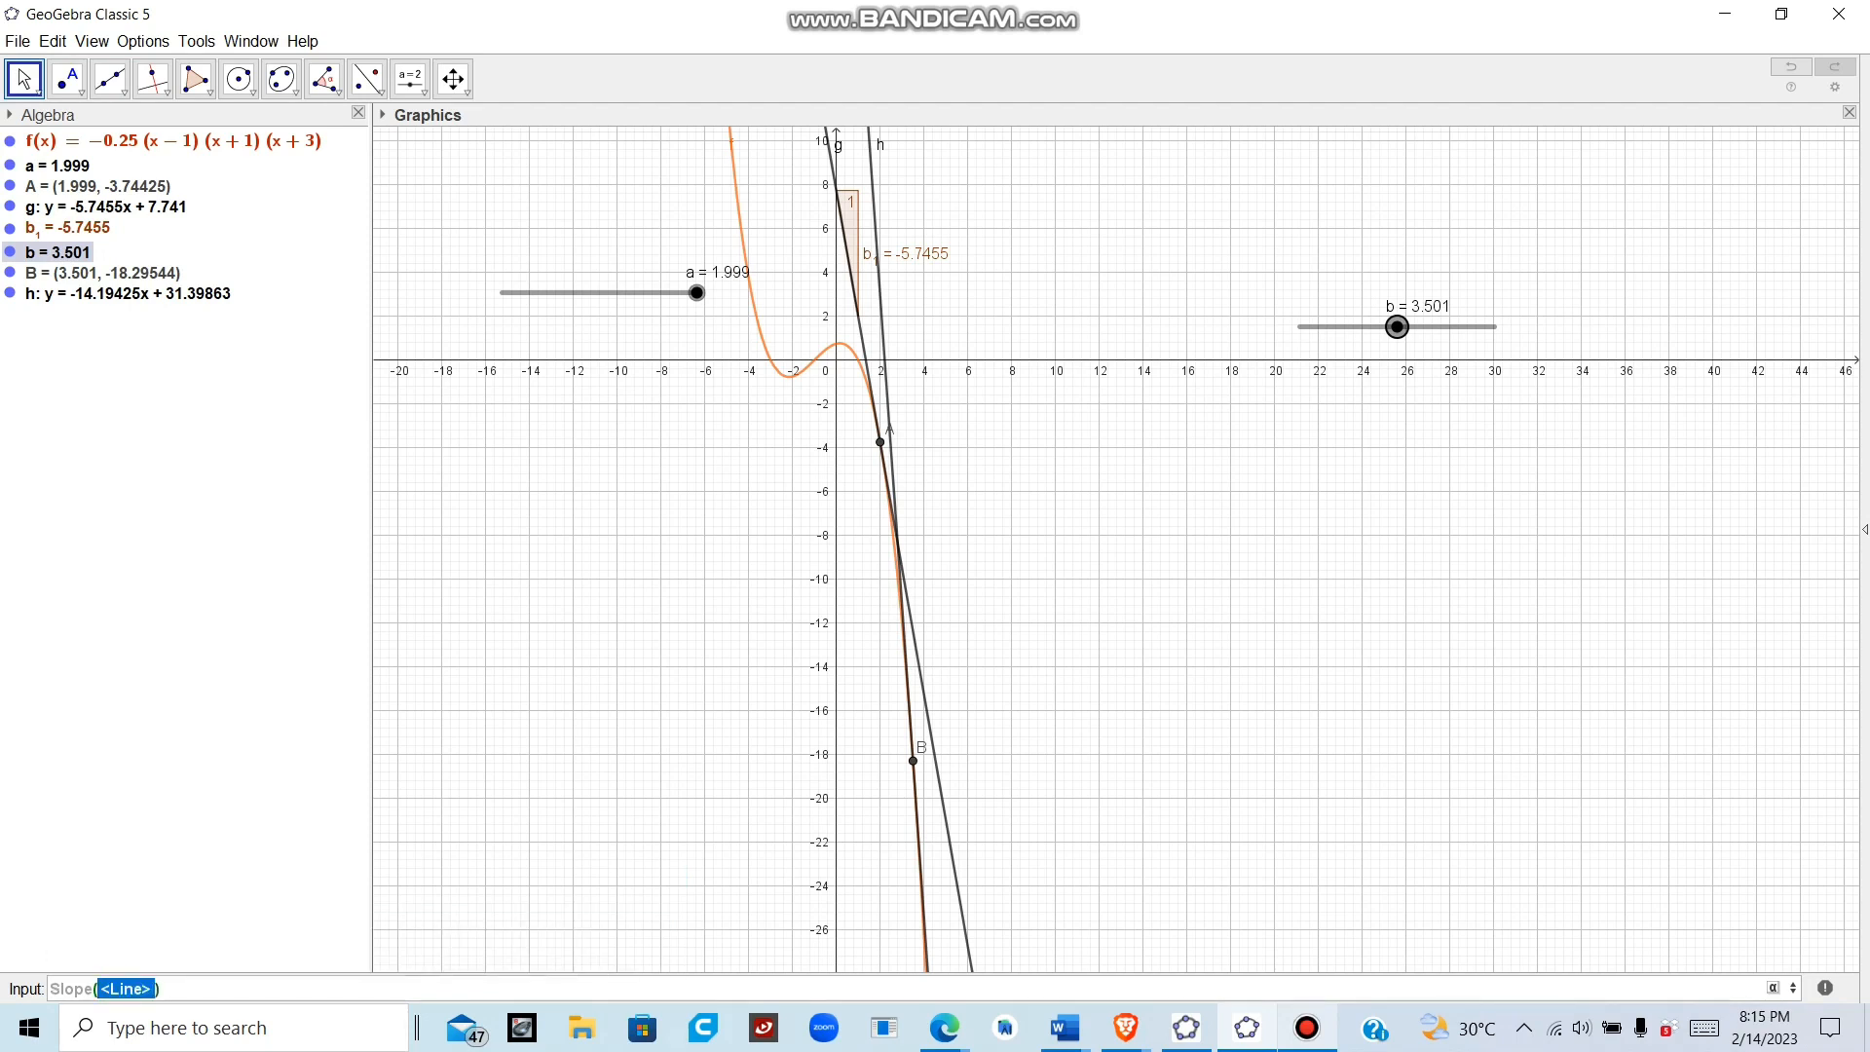
pyautogui.write('h')
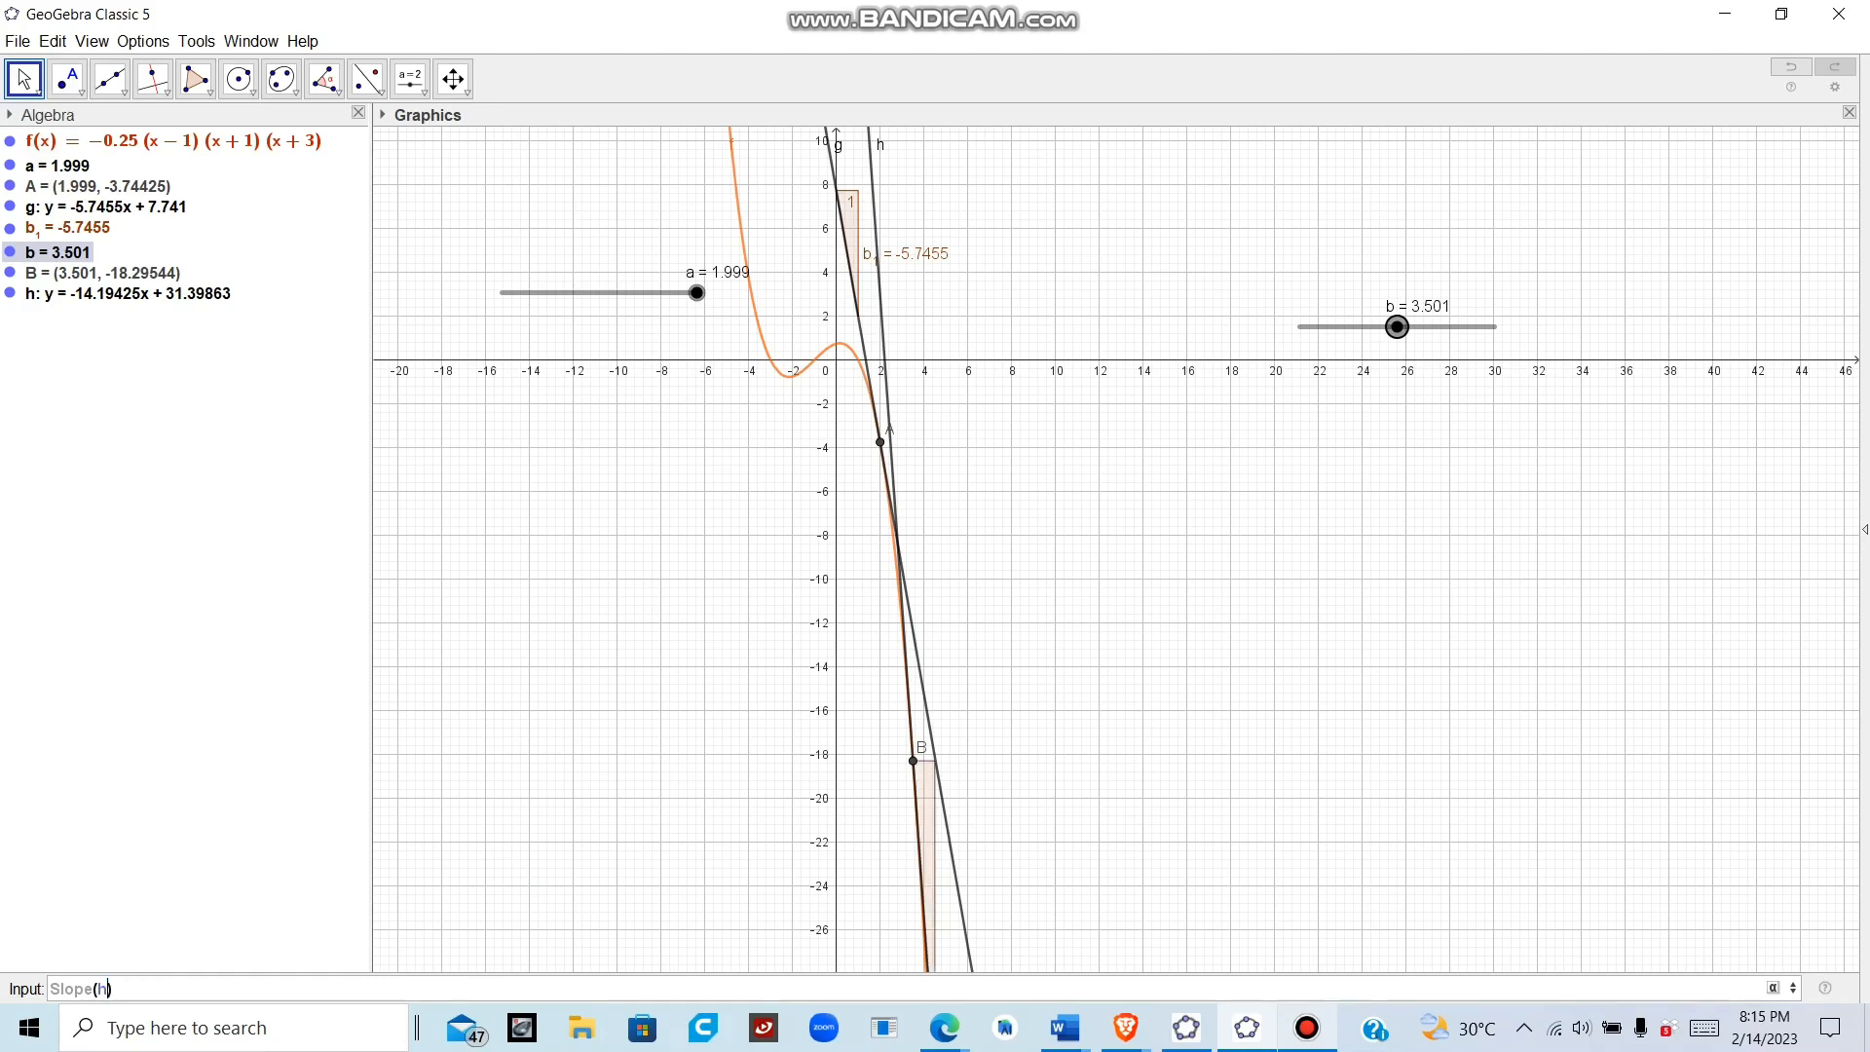
pyautogui.write('(y')
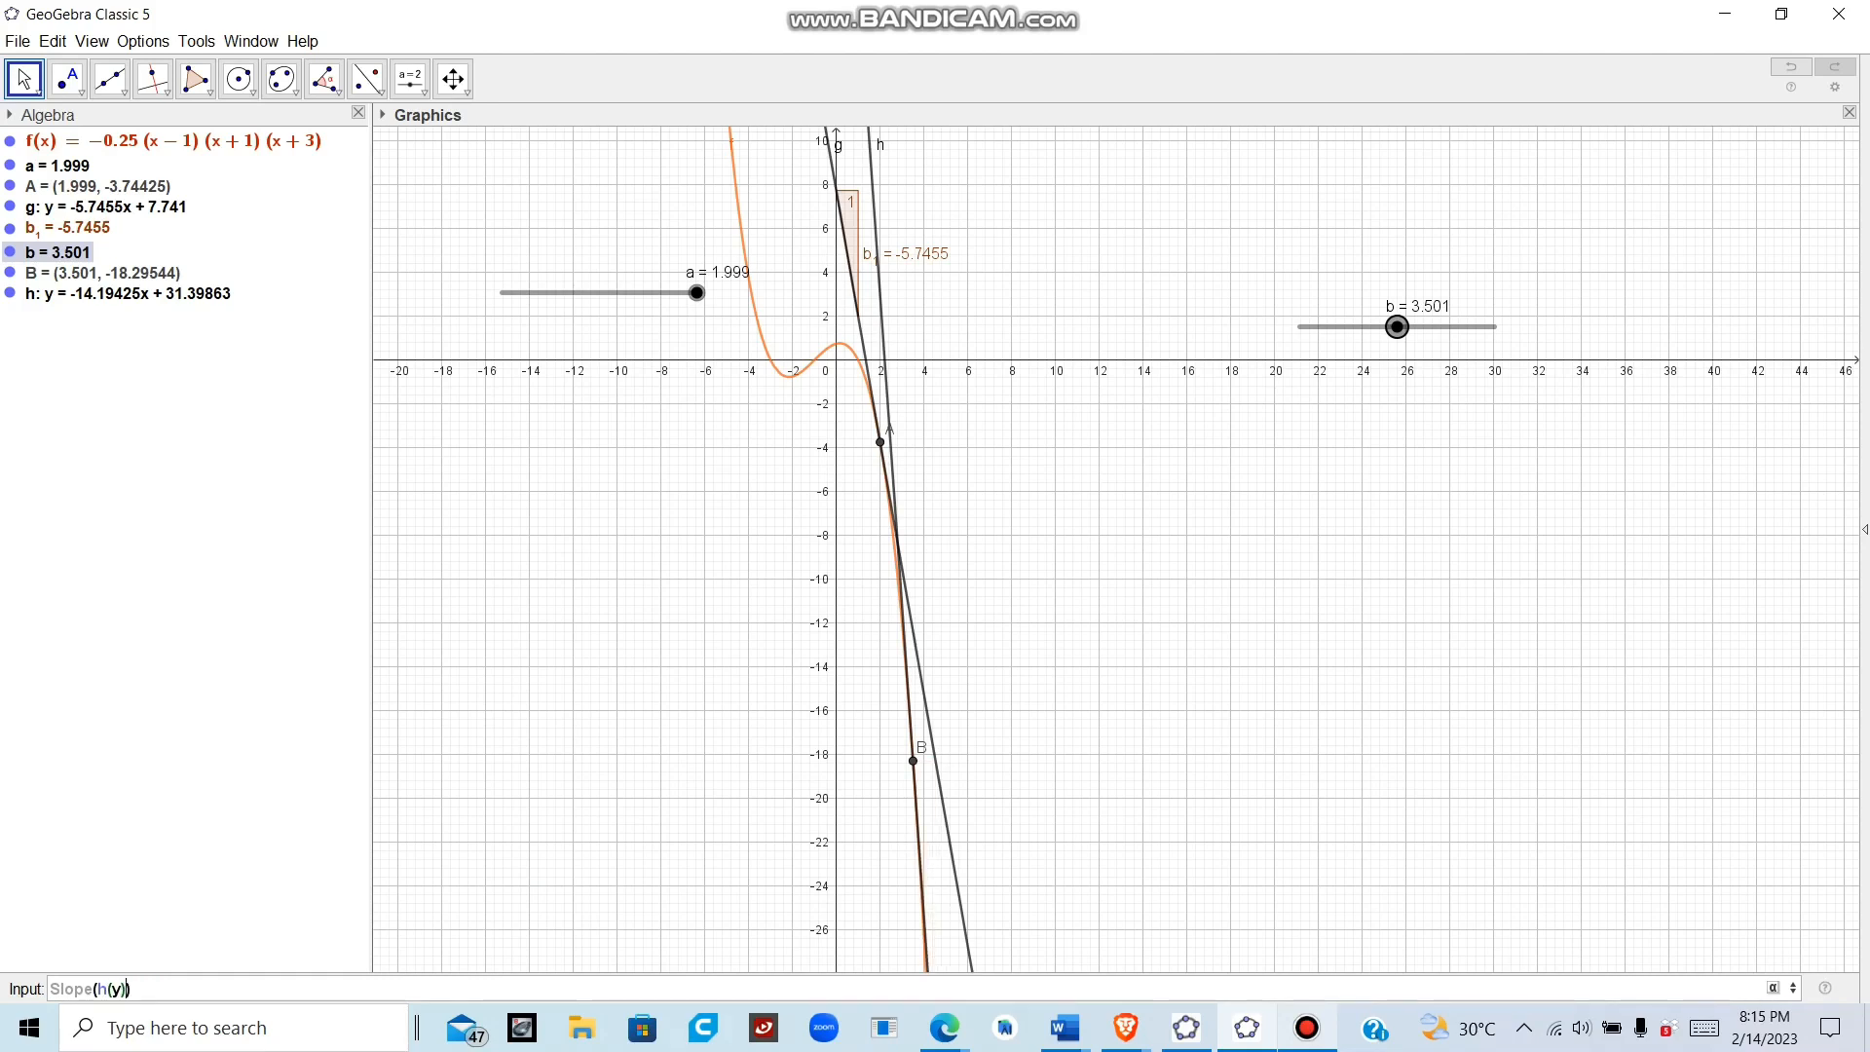
pyautogui.press('Return')
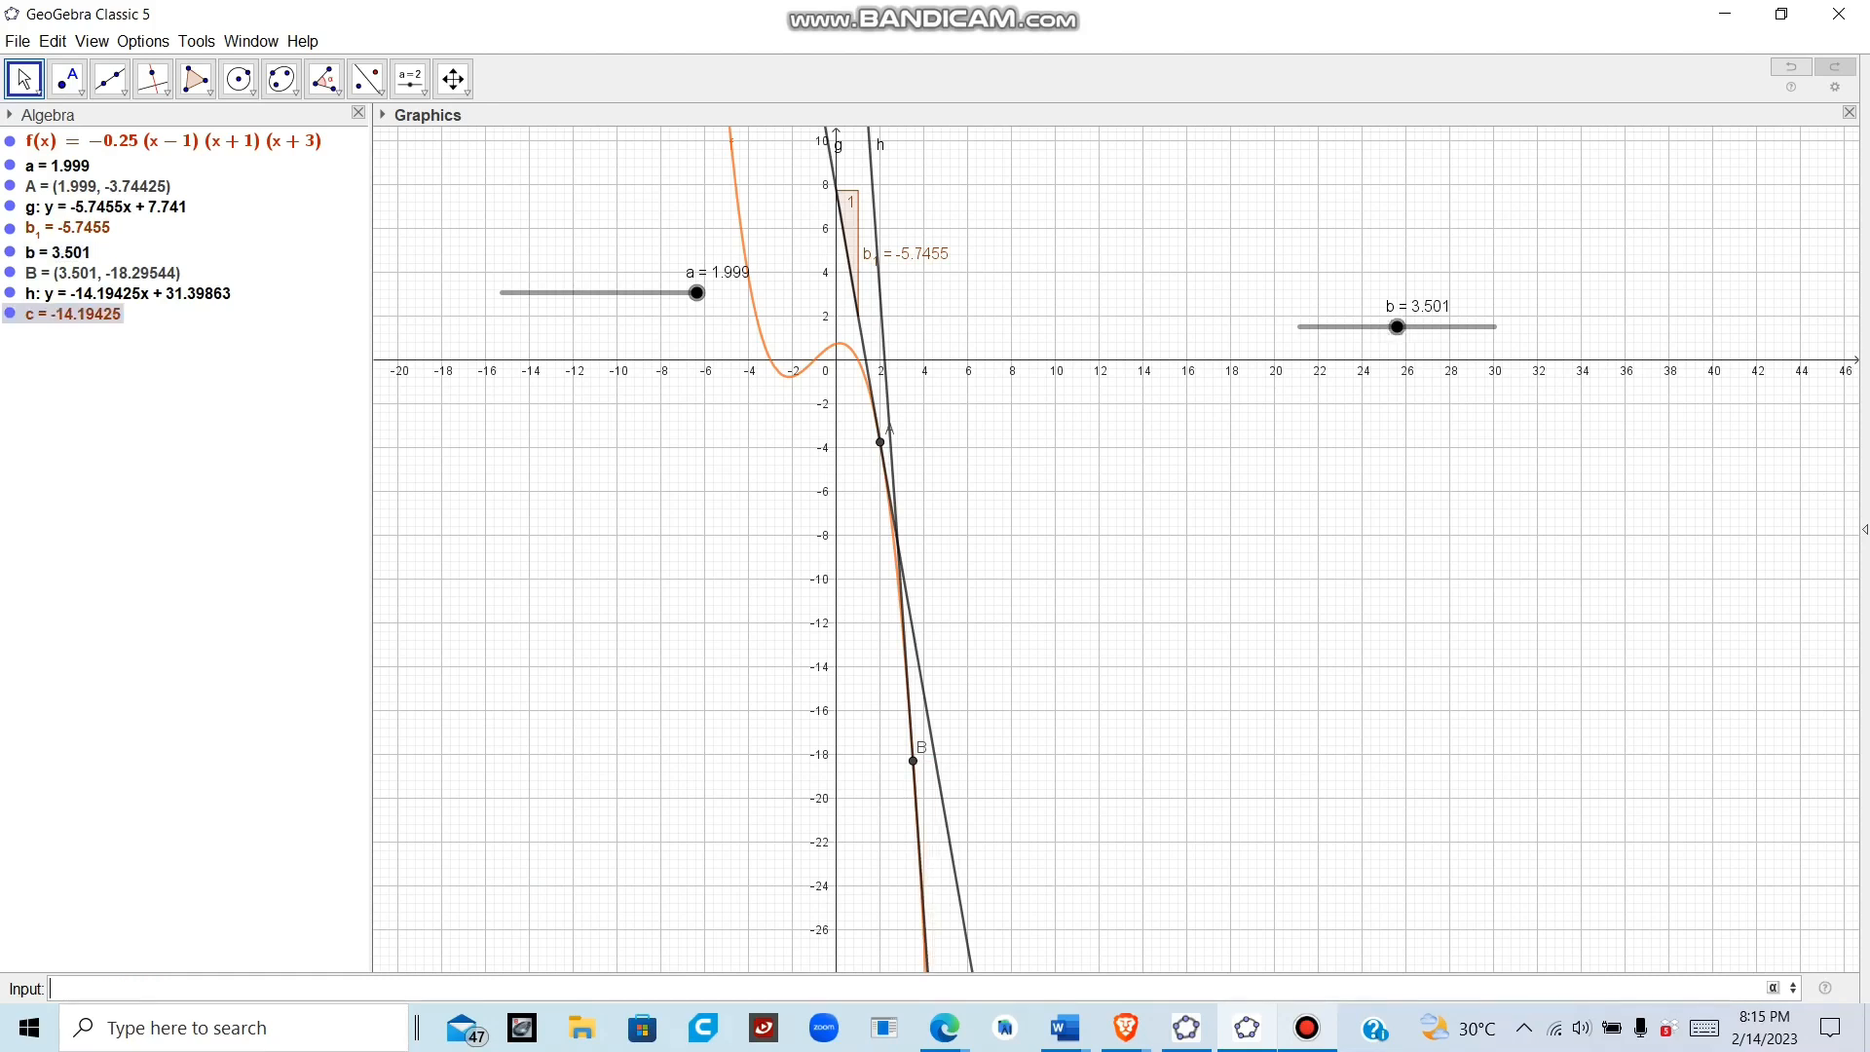
# Compare the two tangents' slopes by setting slider b to 2.401, 2.101 and 2.201, and slider a to -1.2
pyautogui.moveTo(1397, 326); pyautogui.dragTo(1326, 326)
pyautogui.moveTo(1149, 419); pyautogui.dragTo(1150, 805)
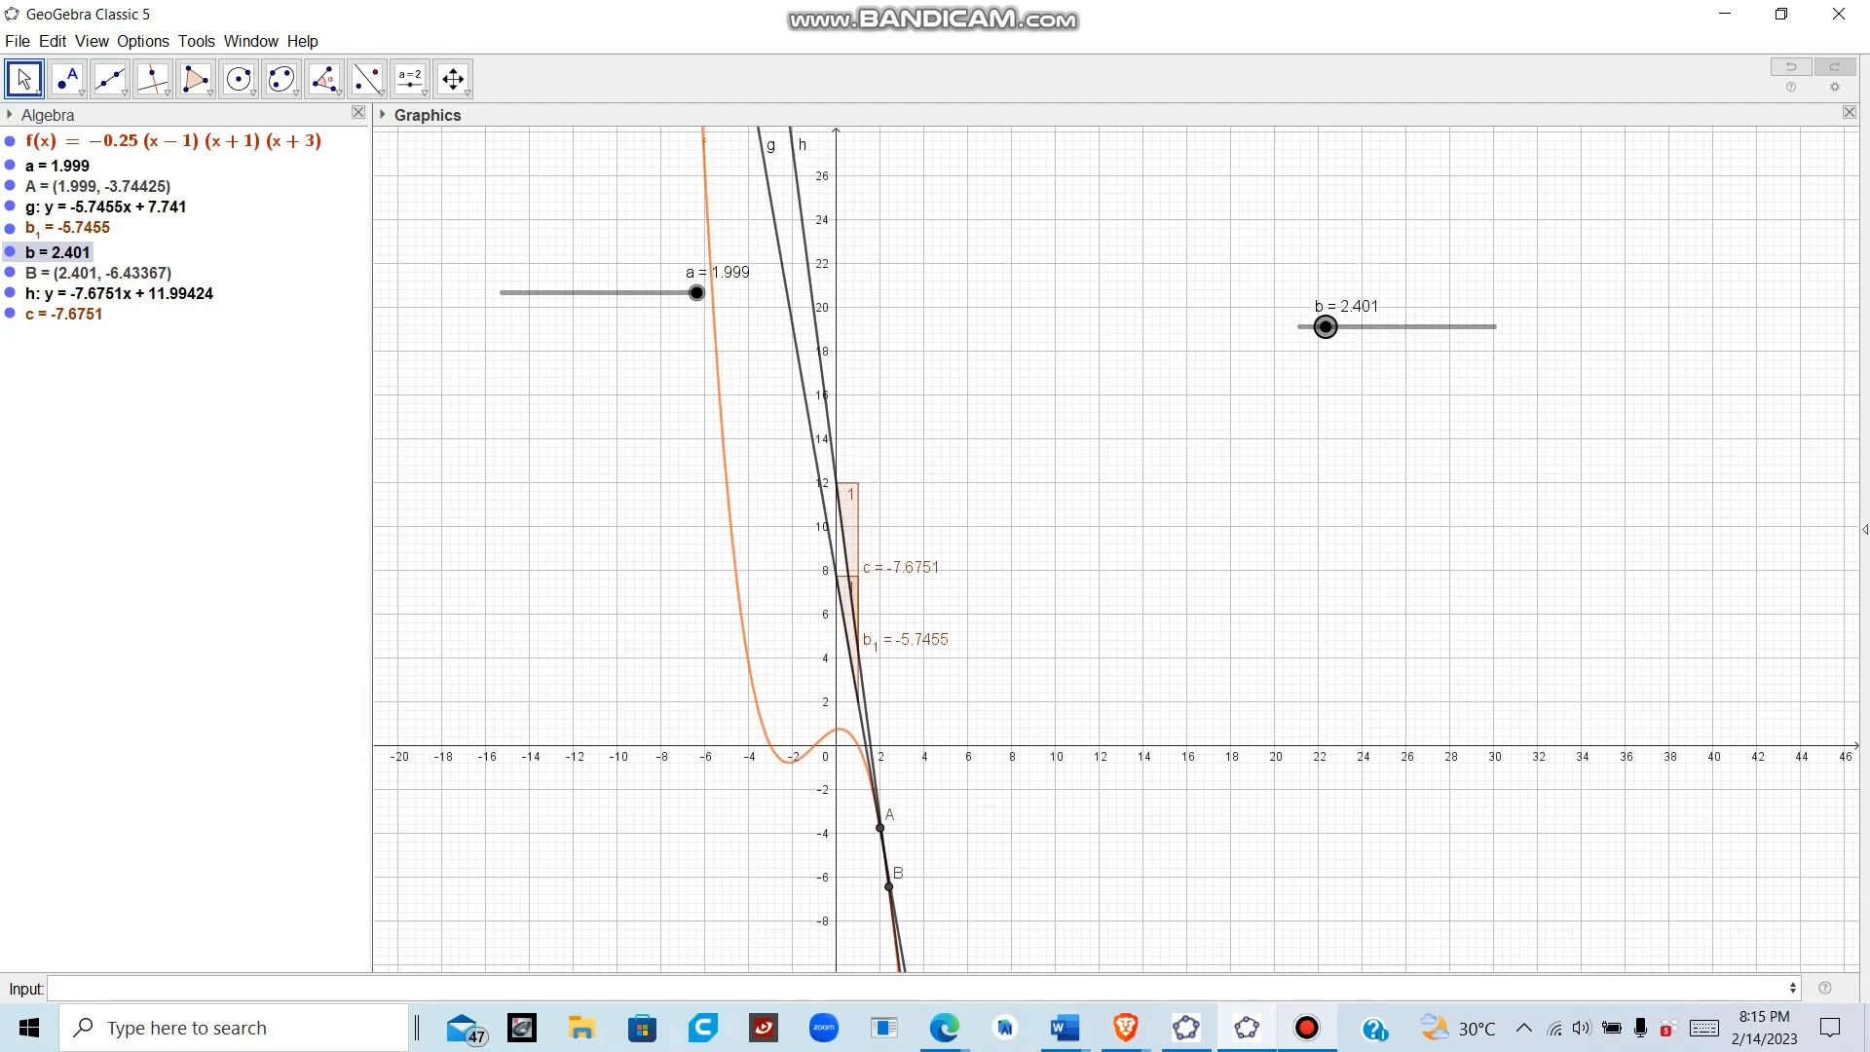
pyautogui.moveTo(1325, 327)
pyautogui.mouseDown()
pyautogui.moveTo(1482, 326)
pyautogui.moveTo(1306, 327)
pyautogui.mouseUp()
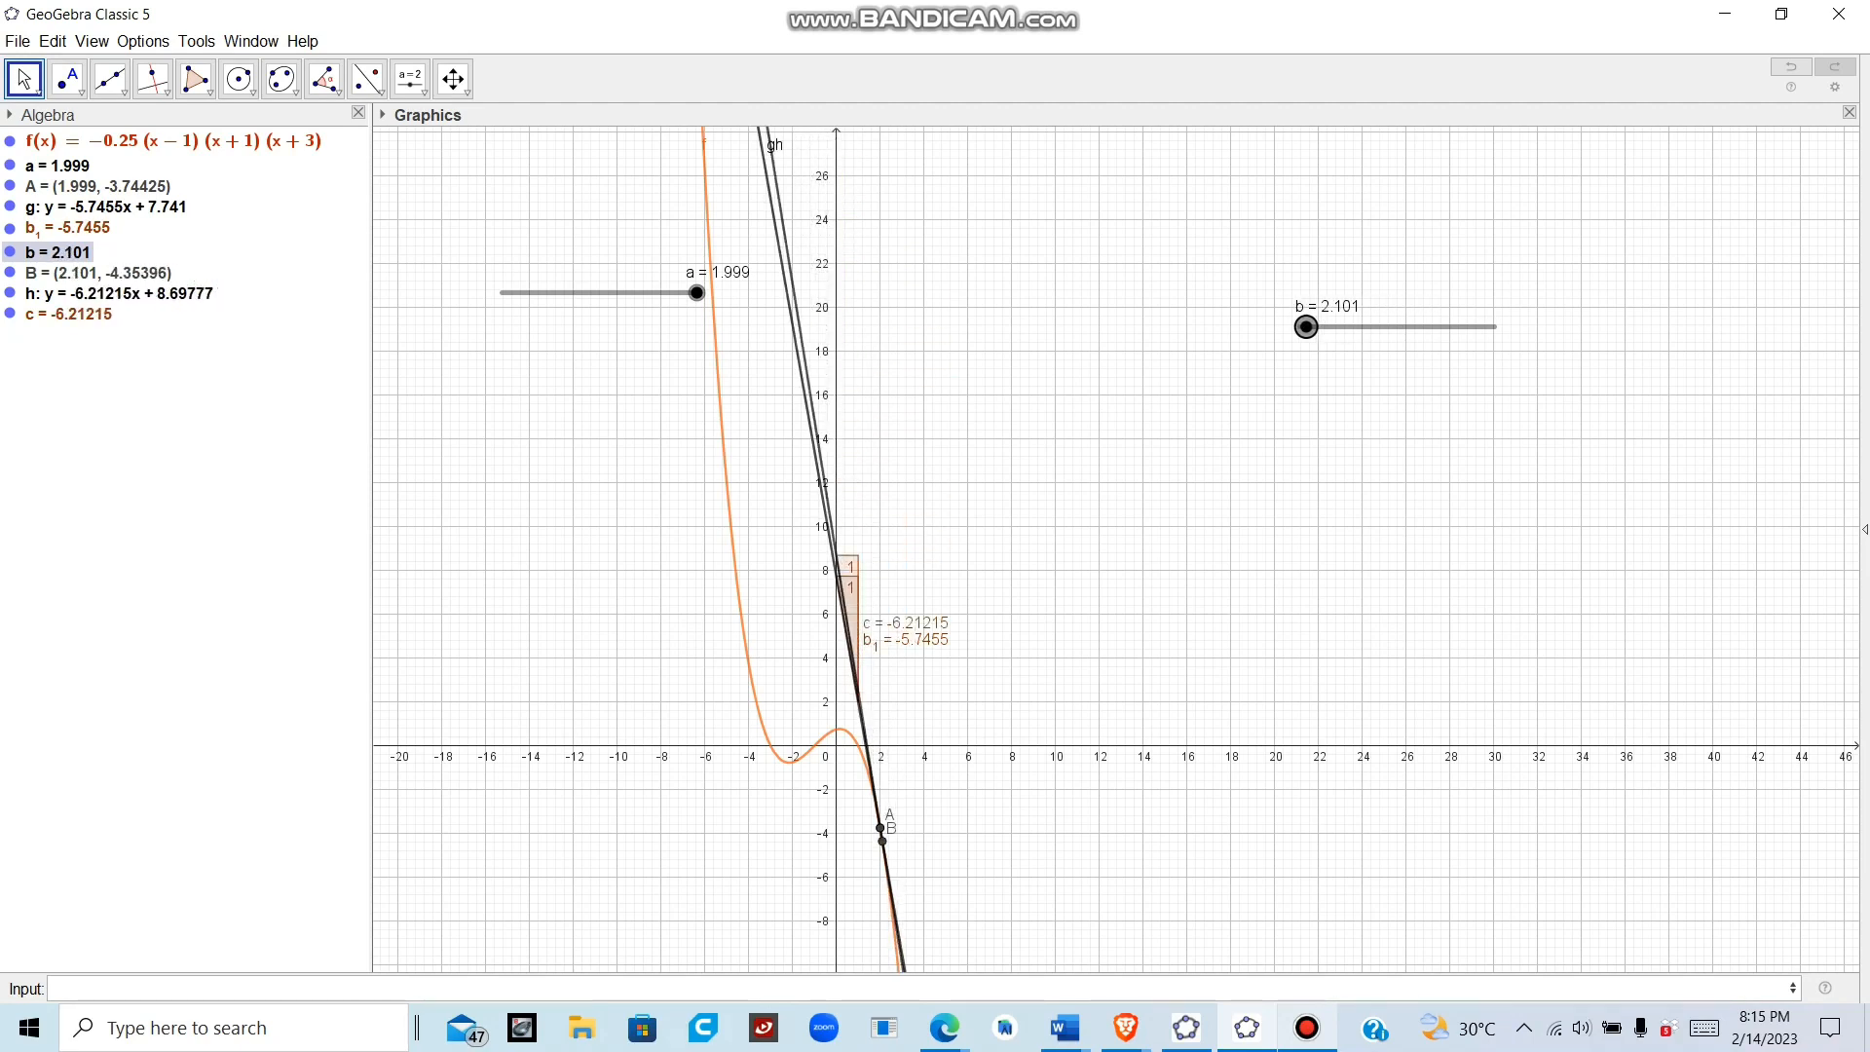
pyautogui.press('Right')
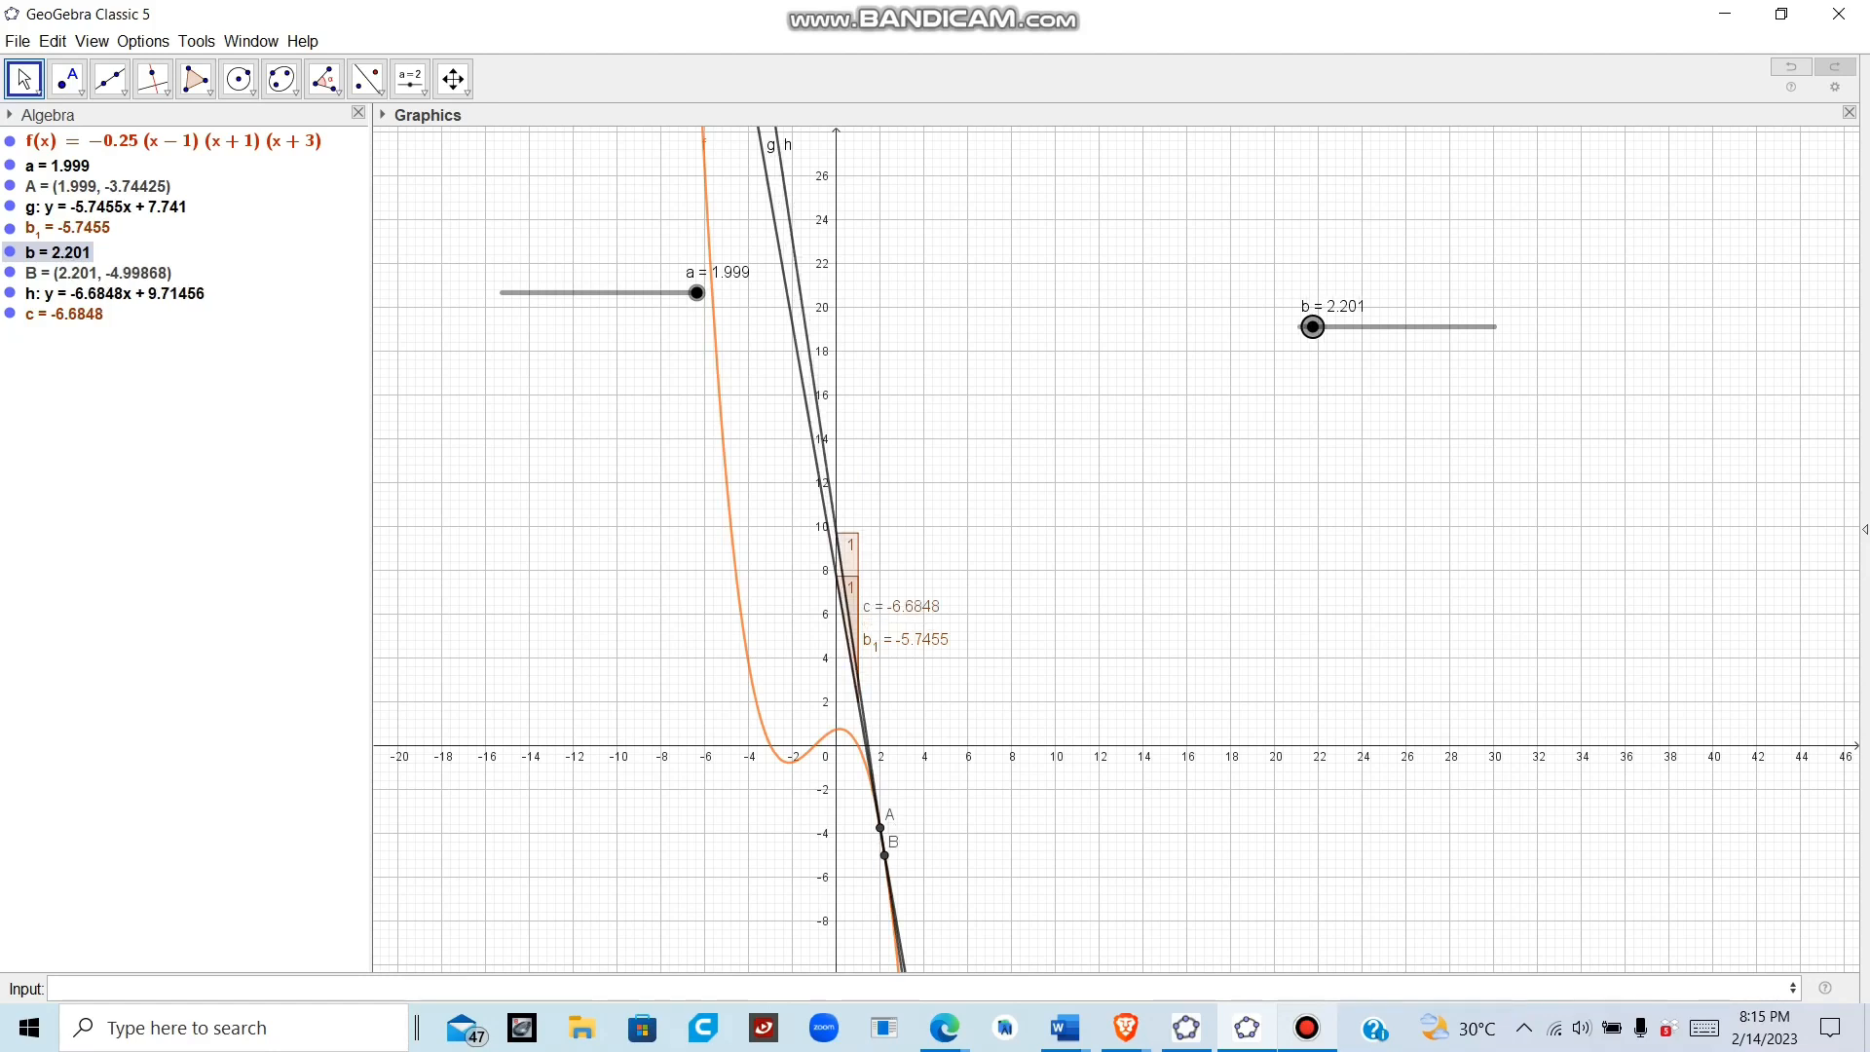
pyautogui.moveTo(697, 292)
pyautogui.mouseDown()
pyautogui.moveTo(614, 292)
pyautogui.moveTo(698, 292)
pyautogui.mouseUp()
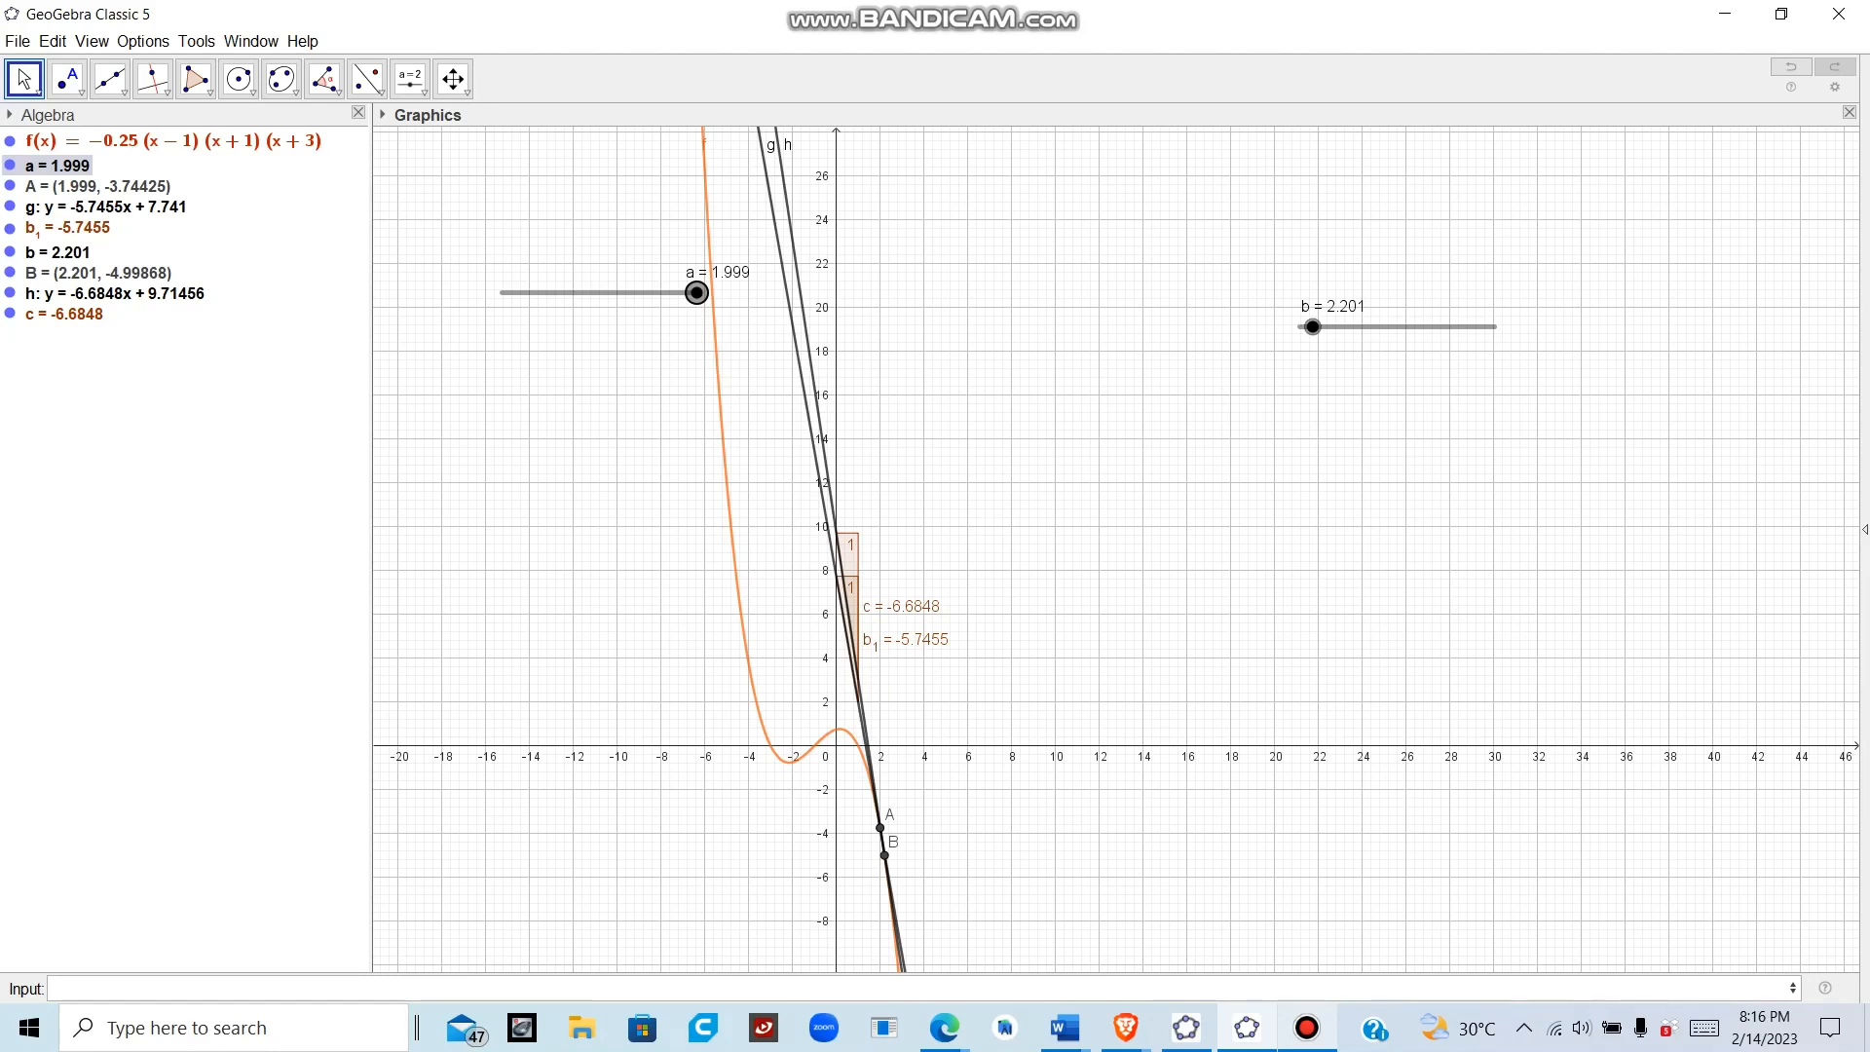
pyautogui.moveTo(697, 292); pyautogui.dragTo(571, 292)
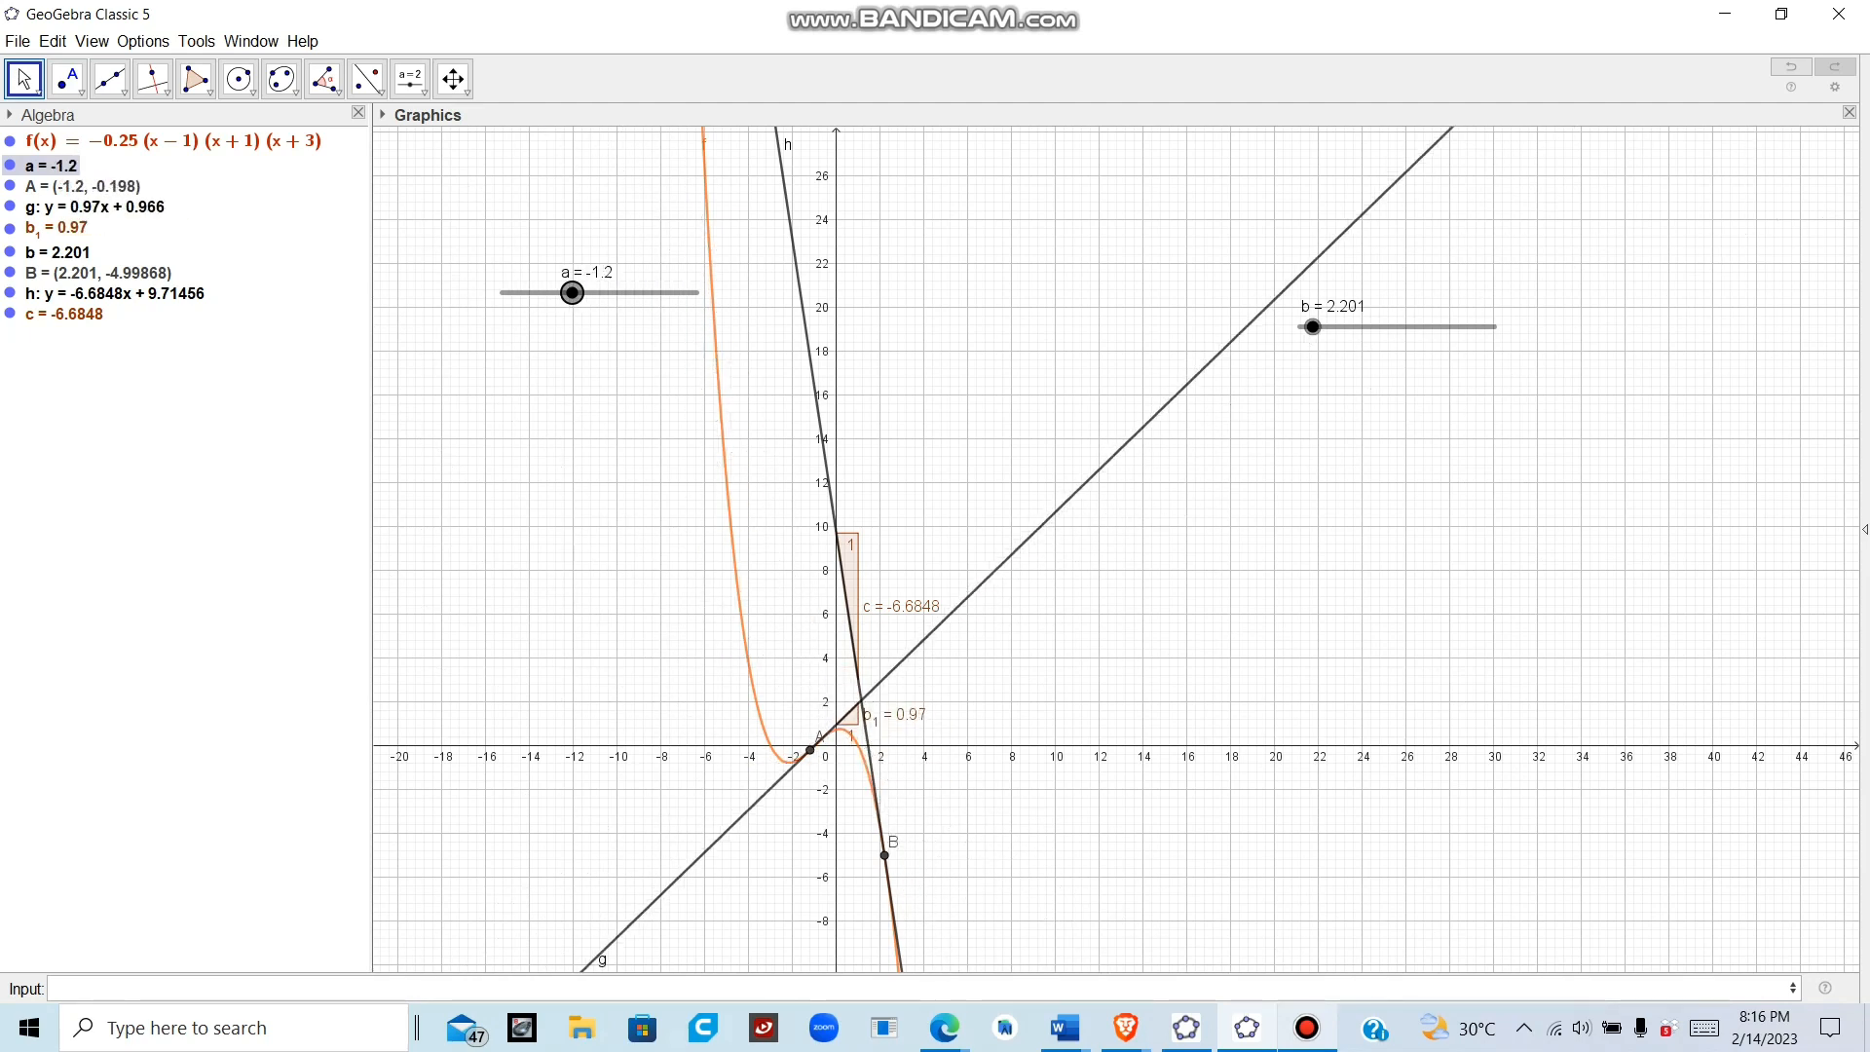